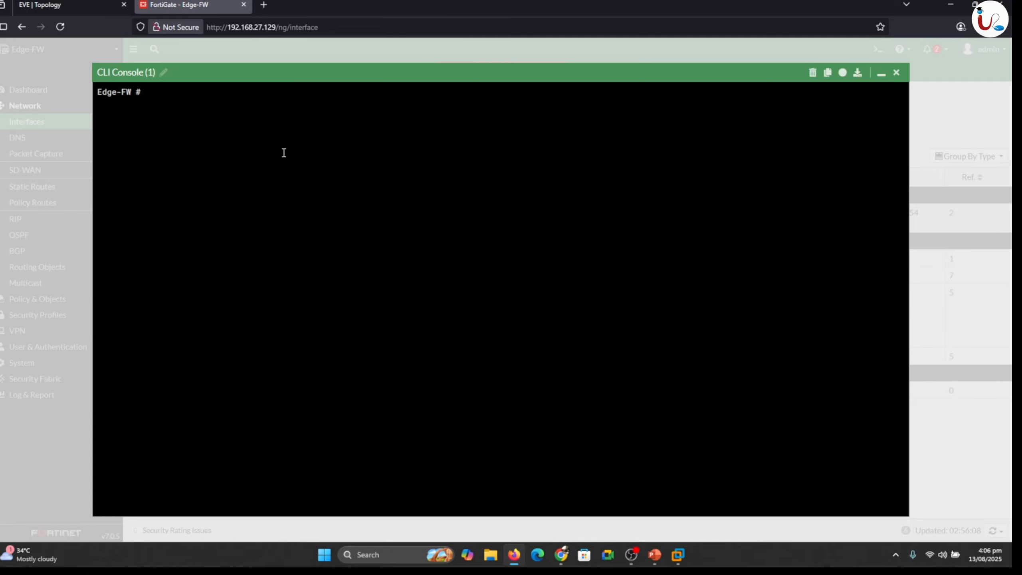
Enter the system settings configuration in the CLI console and list the available options for v4-ecmp-mode
{"action": "type", "text": "confi sys settings"}
{"action": "key", "text": "Return"}
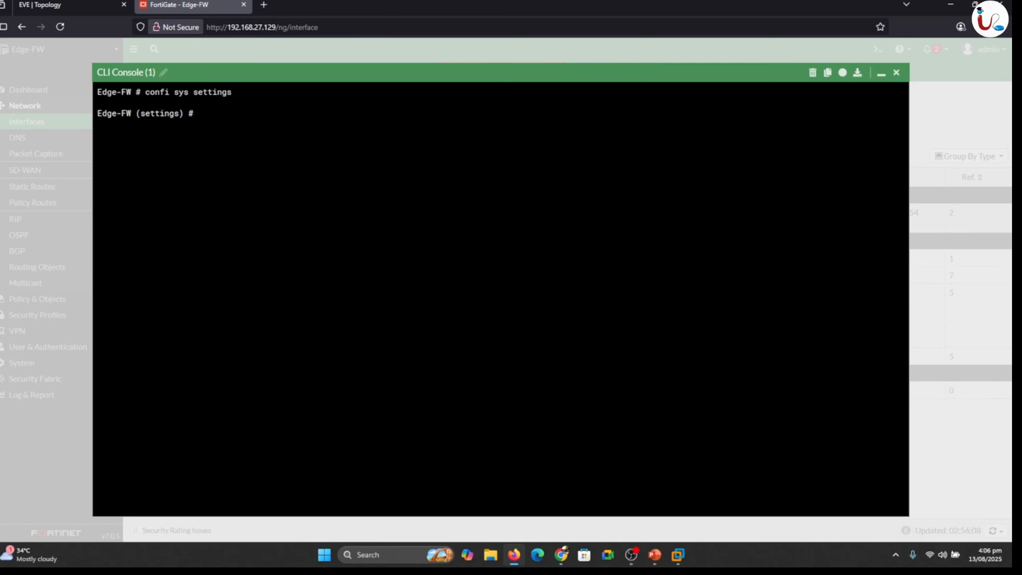
{"action": "type", "text": "set v4"}
{"action": "key", "text": "Tab"}
{"action": "key", "text": "question"}
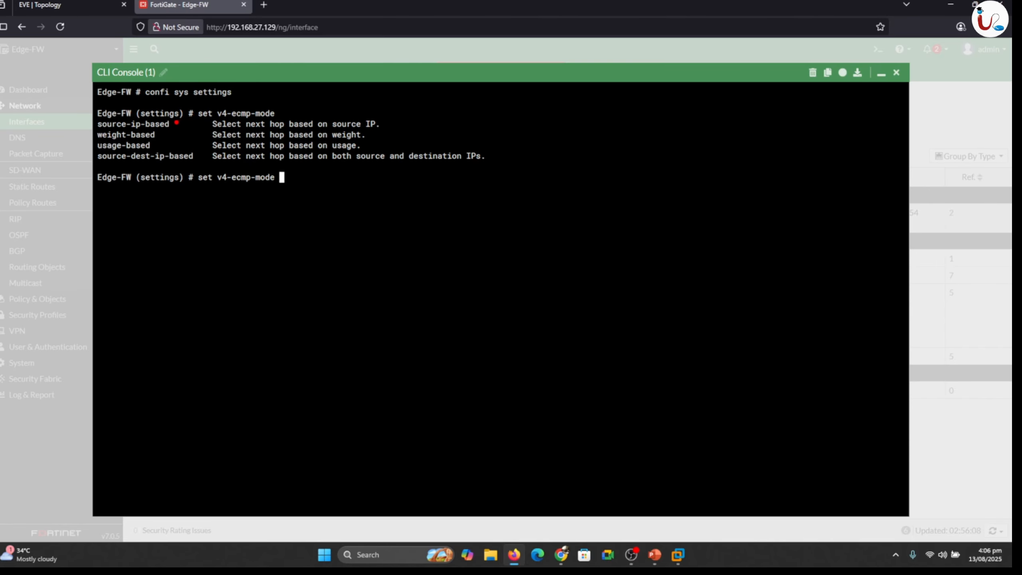
{"action": "left_click_drag", "start_coordinate": [176, 122], "coordinate": [190, 123]}
Switch to the EVE topology and trace the traffic paths from PC3, PC2 and PC1 through Edge-FW towards WAN-1
{"action": "left_click", "coordinate": [60, 4]}
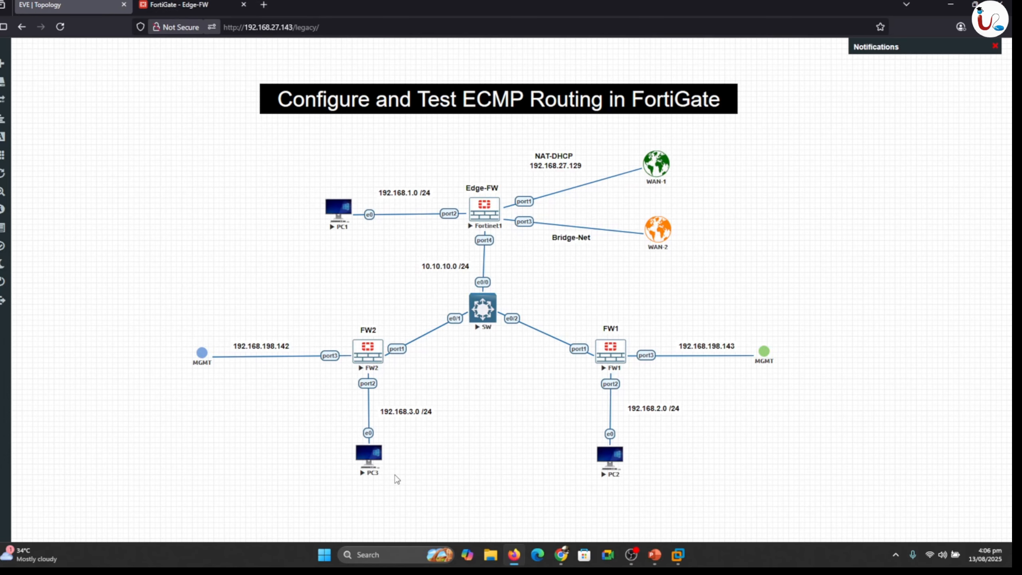
{"action": "key", "text": "ctrl+2"}
{"action": "mouse_move", "coordinate": [365, 451]}
{"action": "left_mouse_down"}
{"action": "mouse_move", "coordinate": [419, 323]}
{"action": "mouse_move", "coordinate": [482, 232]}
{"action": "mouse_move", "coordinate": [582, 183]}
{"action": "mouse_move", "coordinate": [610, 193]}
{"action": "left_mouse_up"}
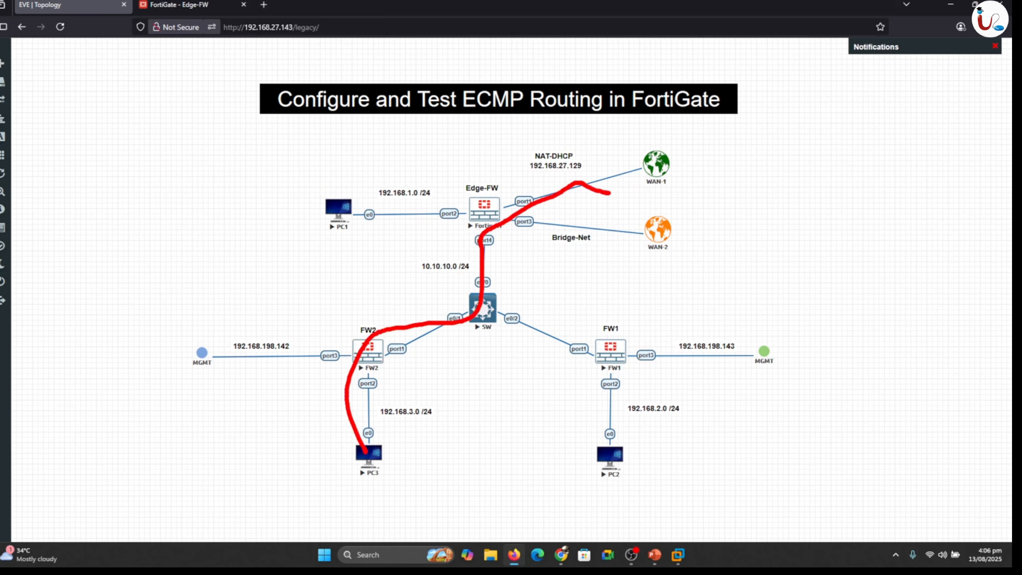
{"action": "mouse_move", "coordinate": [619, 454]}
{"action": "left_mouse_down"}
{"action": "mouse_move", "coordinate": [592, 376]}
{"action": "mouse_move", "coordinate": [493, 236]}
{"action": "mouse_move", "coordinate": [588, 169]}
{"action": "mouse_move", "coordinate": [639, 153]}
{"action": "left_mouse_up"}
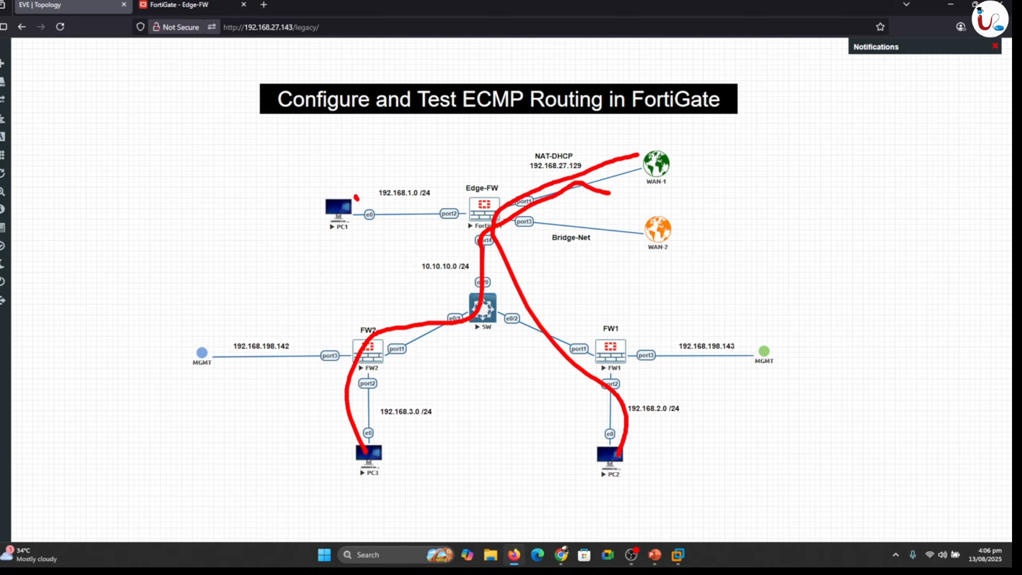
{"action": "left_click_drag", "start_coordinate": [357, 197], "coordinate": [638, 151]}
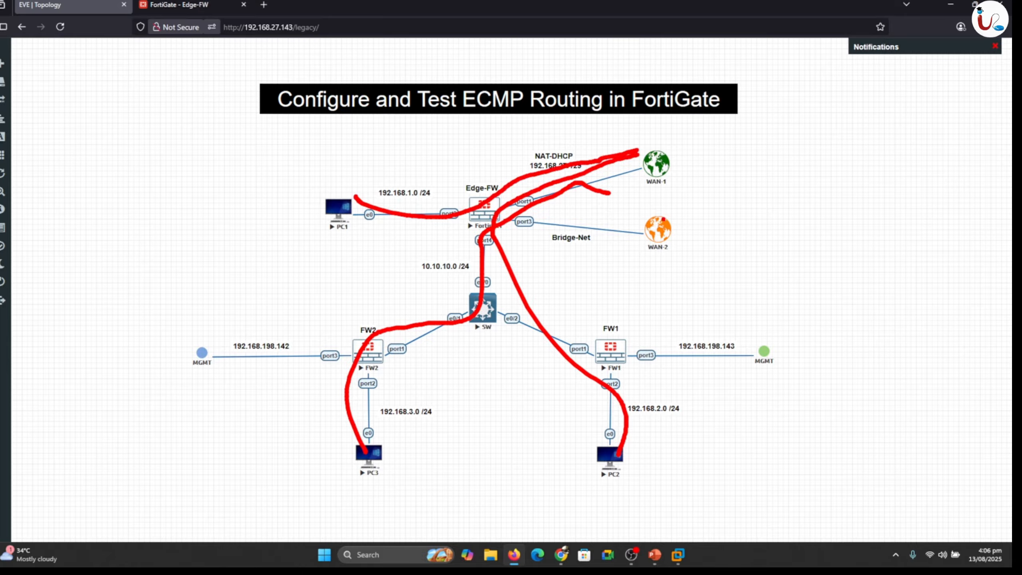
{"action": "left_click_drag", "start_coordinate": [689, 193], "coordinate": [725, 184]}
{"action": "key", "text": "Escape"}
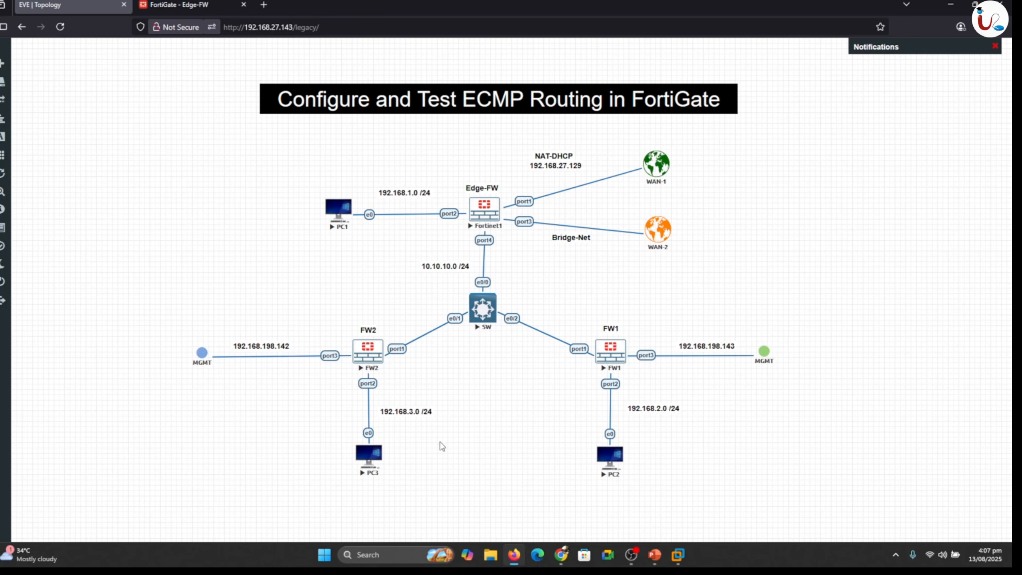
Return to the Edge-FW FortiGate, close the CLI console and delete the policy route for source 192.168.2.1
{"action": "left_click", "coordinate": [181, 4]}
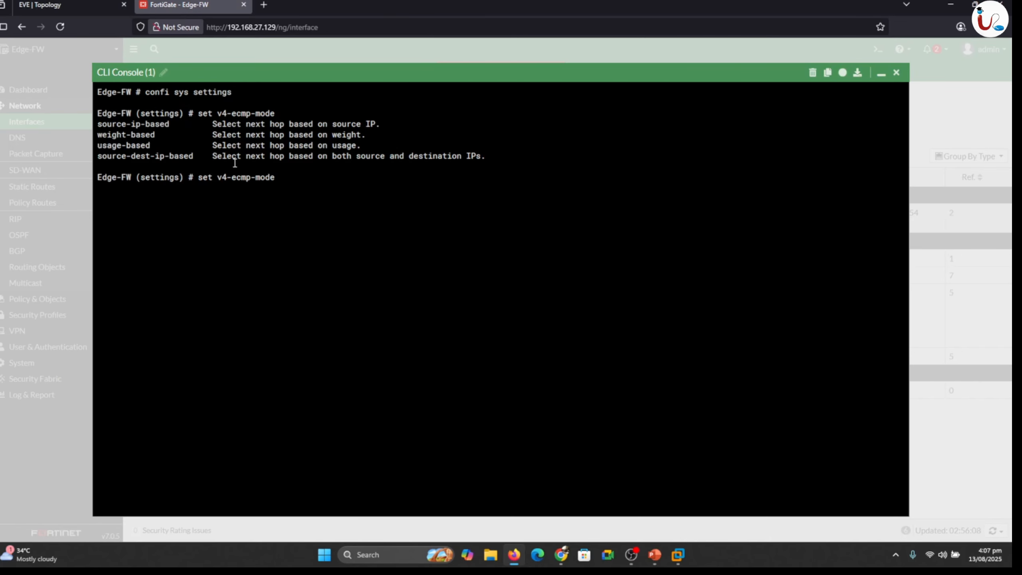
{"action": "left_click", "coordinate": [897, 73]}
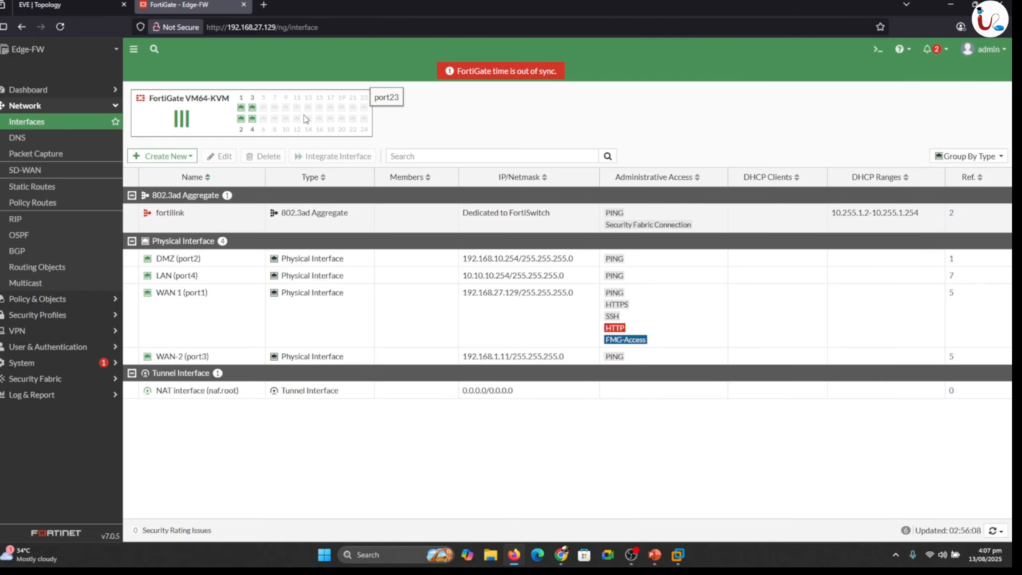
{"action": "left_click", "coordinate": [26, 205]}
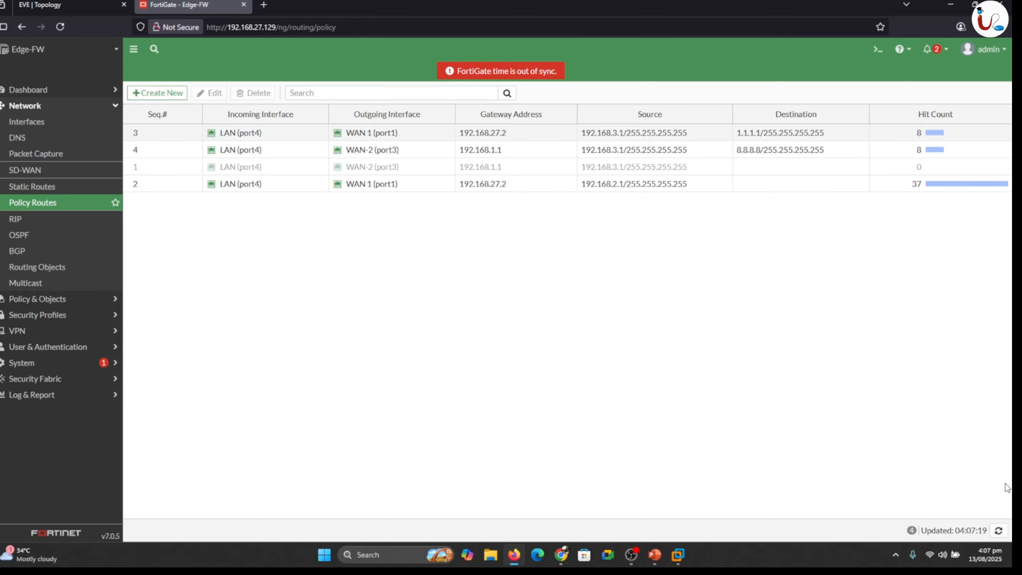
{"action": "left_click", "coordinate": [999, 531]}
{"action": "left_click", "coordinate": [244, 188]}
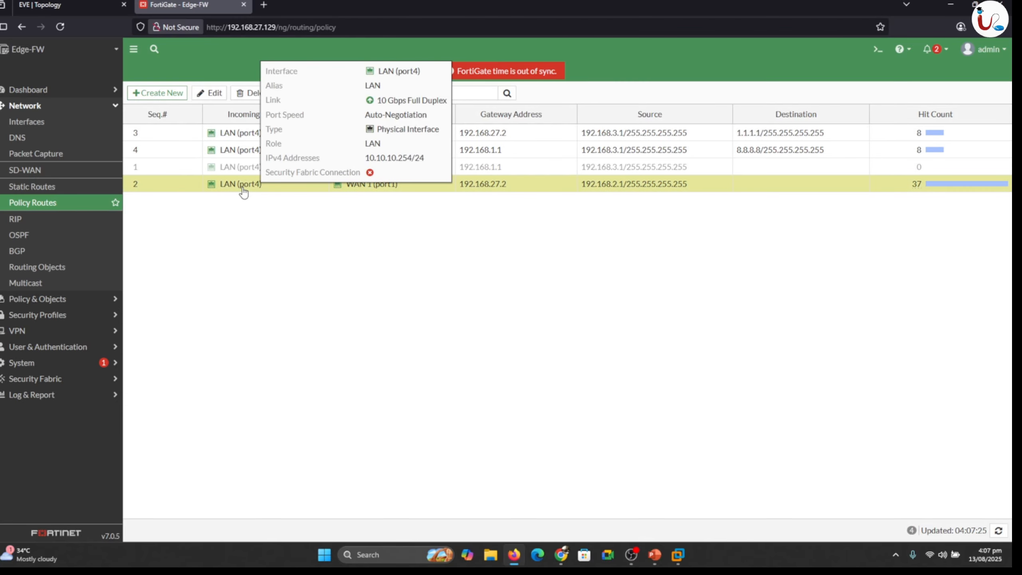
{"action": "right_click", "coordinate": [244, 193]}
{"action": "left_click", "coordinate": [269, 253]}
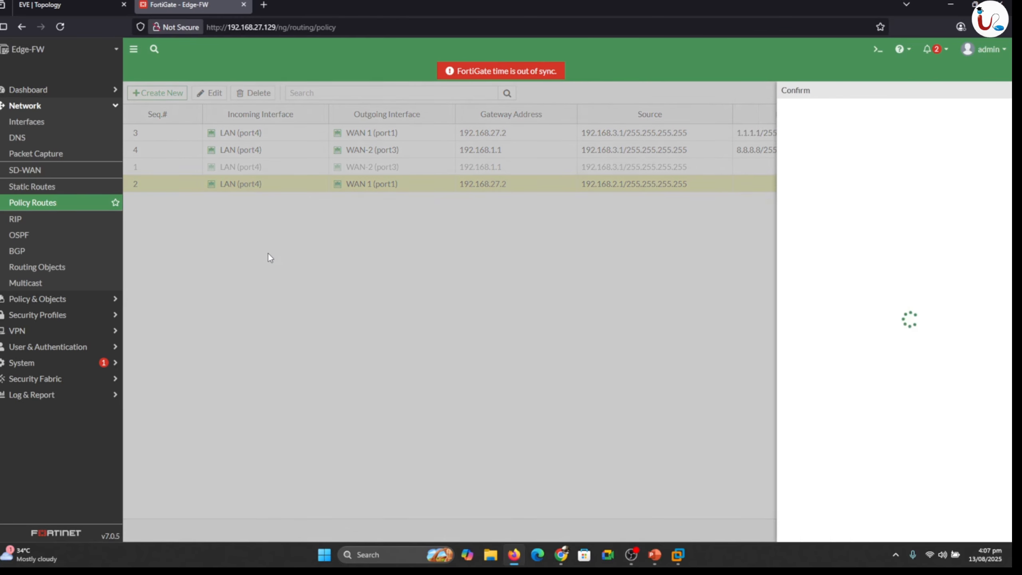
{"action": "left_click", "coordinate": [857, 532]}
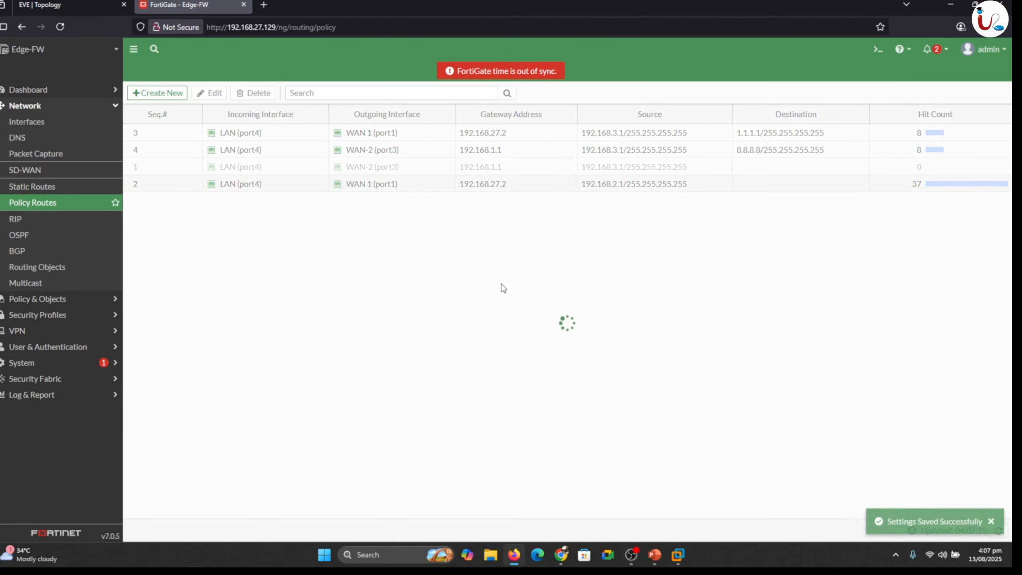
Delete the disabled WAN-2 policy route for source 192.168.3.1 and the WAN-2 policy route to destination 8.8.8.8
{"action": "right_click", "coordinate": [244, 169]}
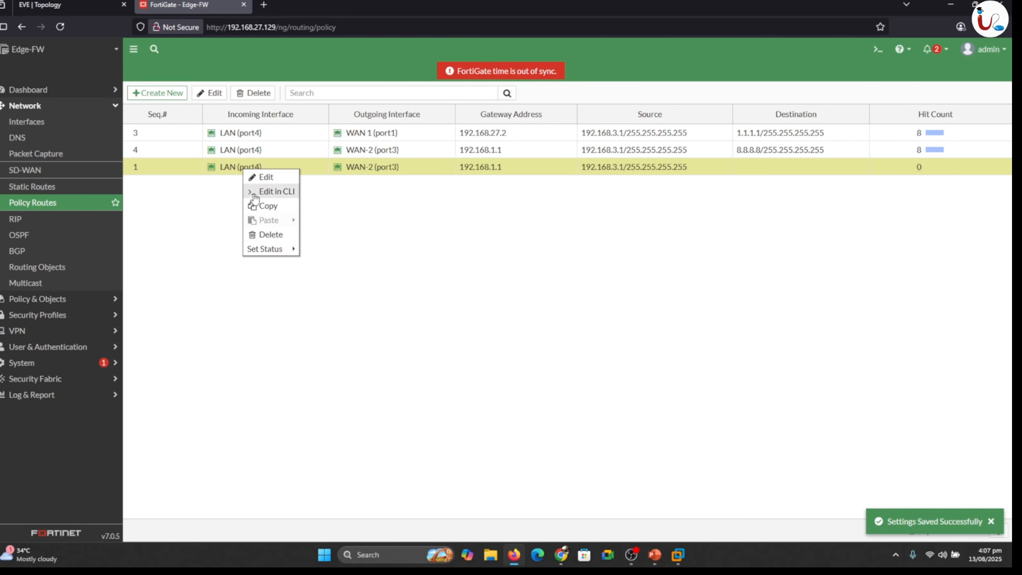
{"action": "left_click", "coordinate": [262, 234]}
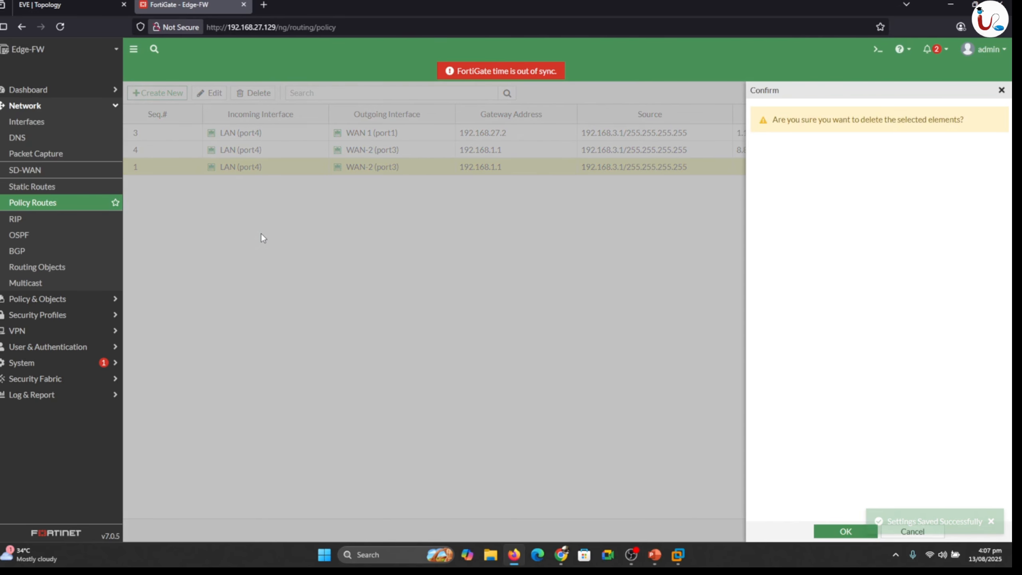
{"action": "left_click", "coordinate": [842, 528]}
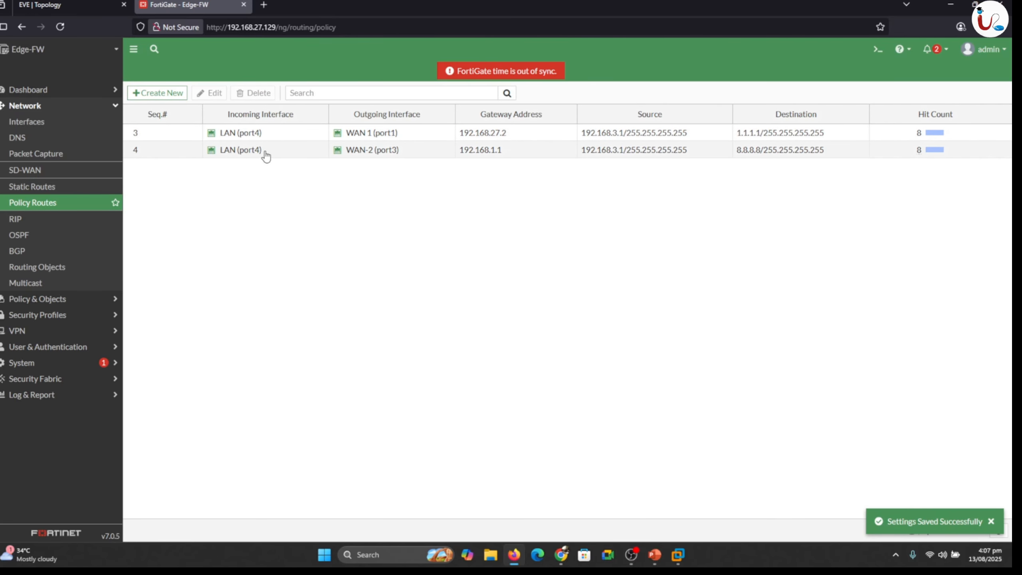
{"action": "right_click", "coordinate": [266, 156]}
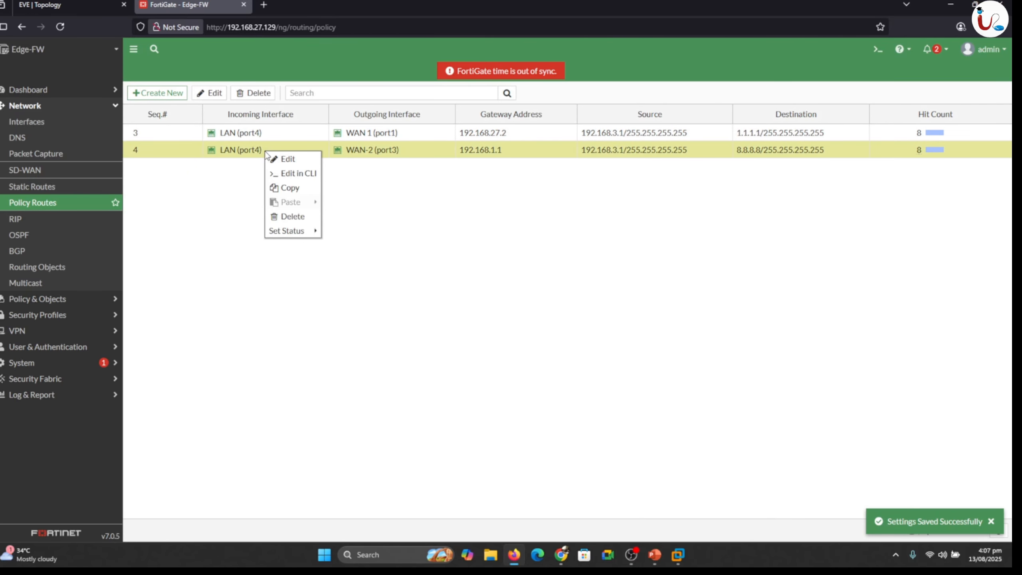
{"action": "left_click", "coordinate": [296, 217]}
{"action": "left_click", "coordinate": [842, 529]}
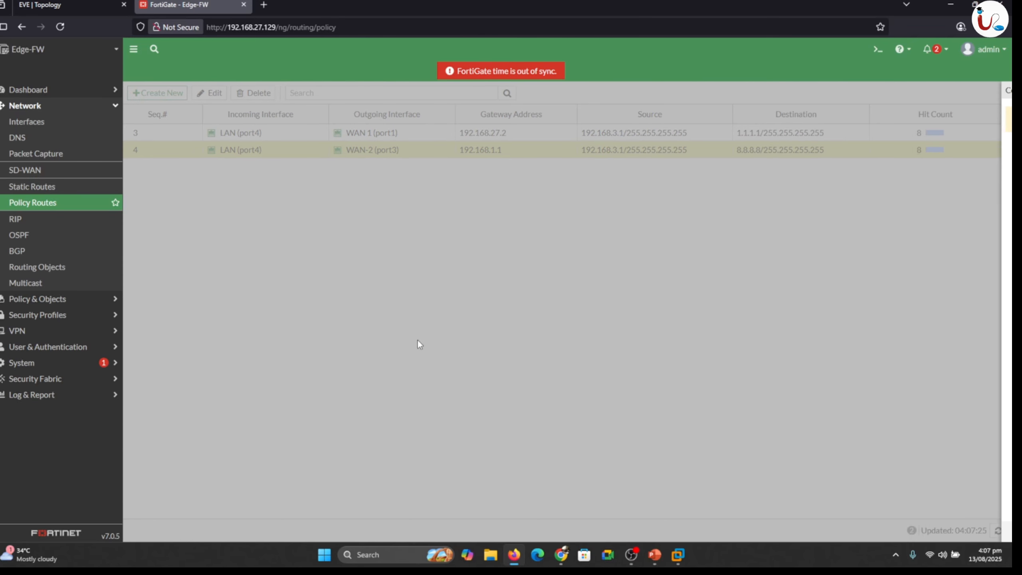
Delete the policy route through WAN 1 to destination 1.1.1.1
{"action": "right_click", "coordinate": [244, 137]}
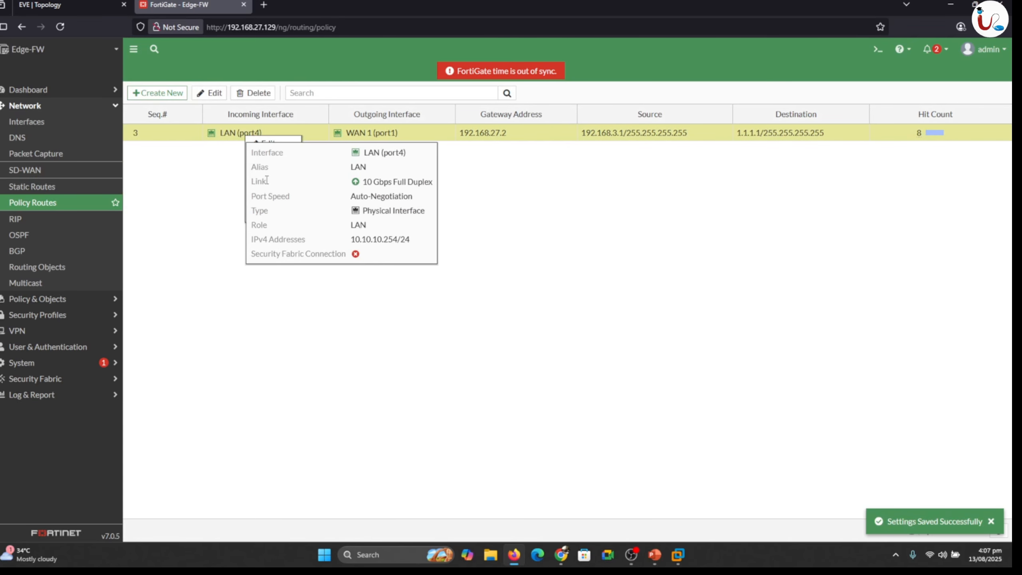
{"action": "left_click", "coordinate": [210, 174]}
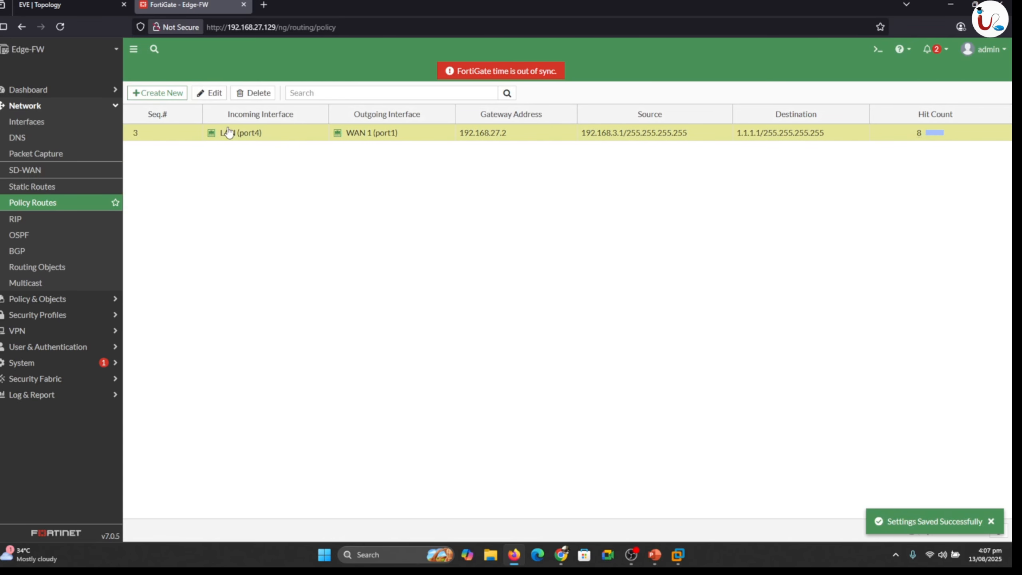
{"action": "left_click", "coordinate": [253, 96]}
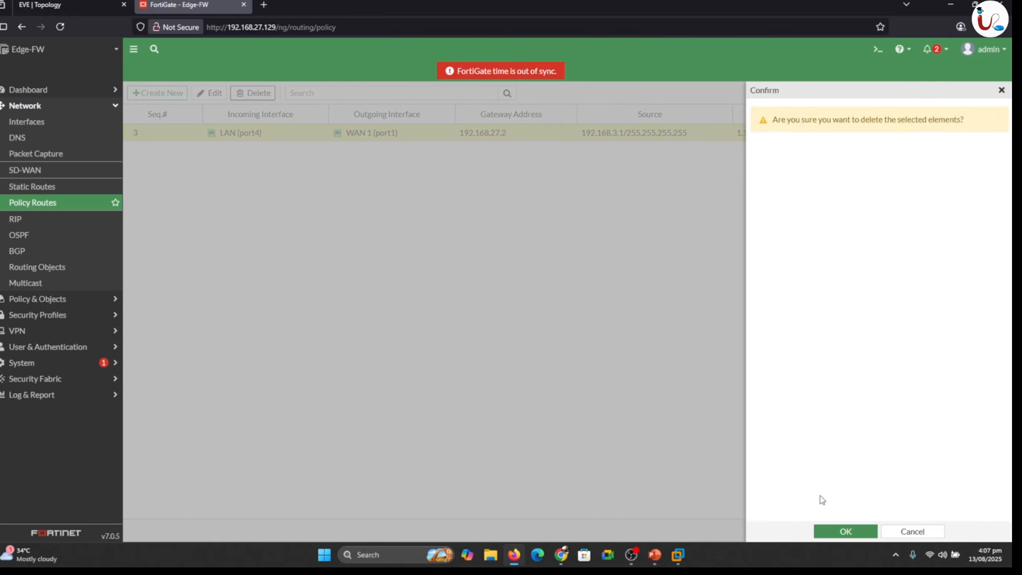
{"action": "left_click", "coordinate": [846, 531]}
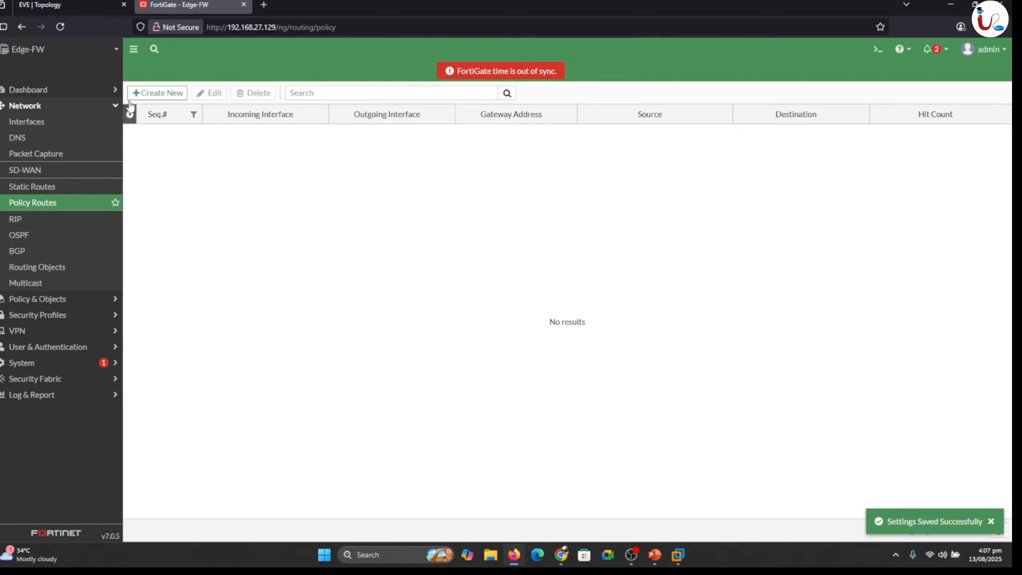
Set the administrative distance of the WAN 1 (port1) default static route to 10 and save it
{"action": "left_click", "coordinate": [43, 3]}
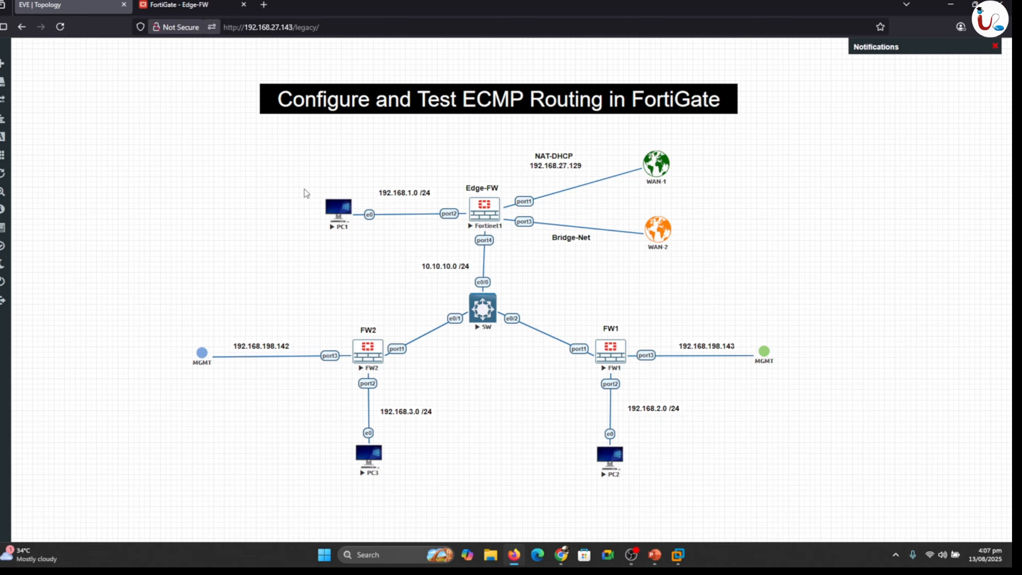
{"action": "left_click", "coordinate": [175, 3]}
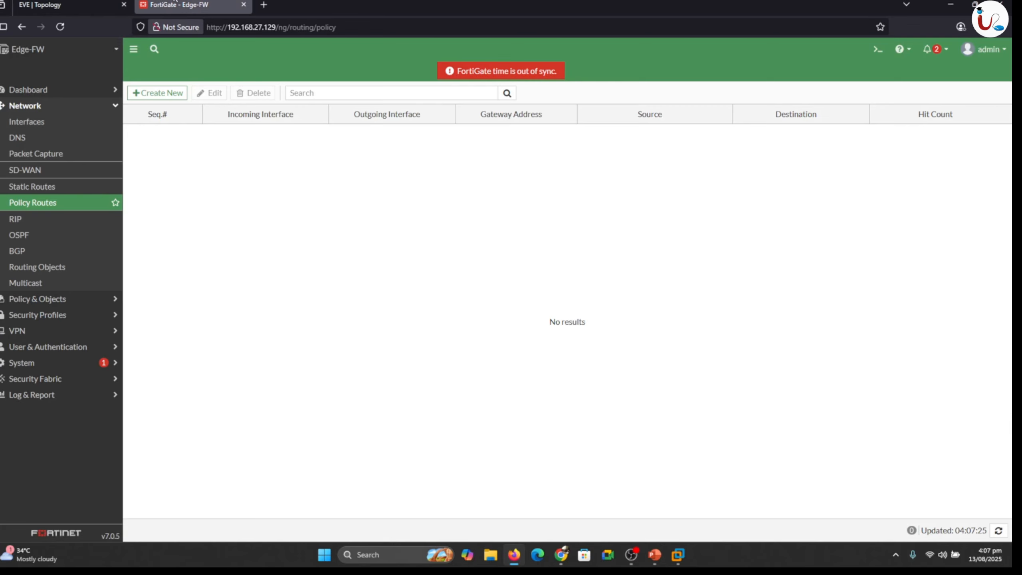
{"action": "left_click", "coordinate": [45, 189]}
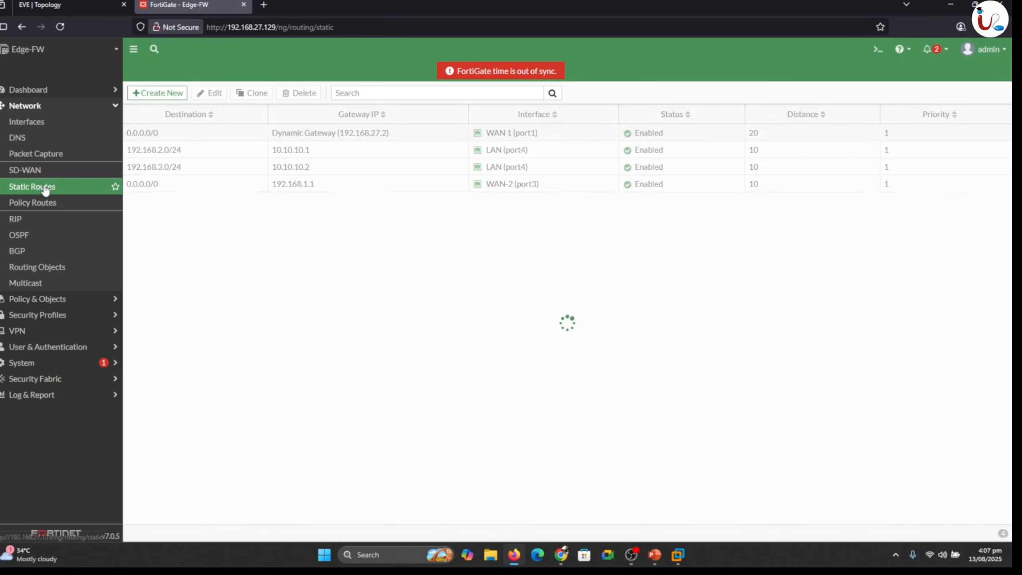
{"action": "double_click", "coordinate": [769, 137]}
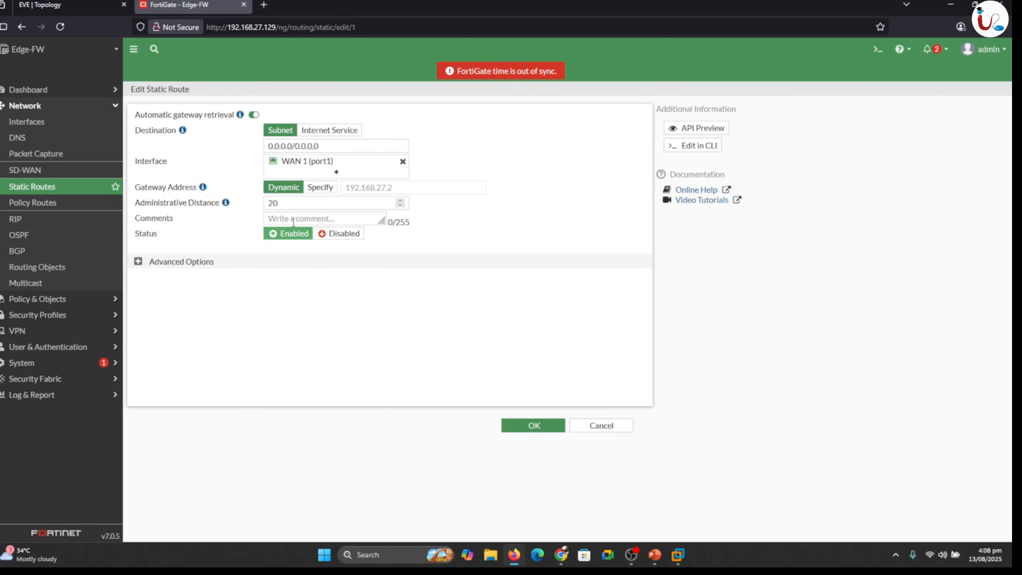
{"action": "double_click", "coordinate": [294, 207]}
{"action": "type", "text": "1"}
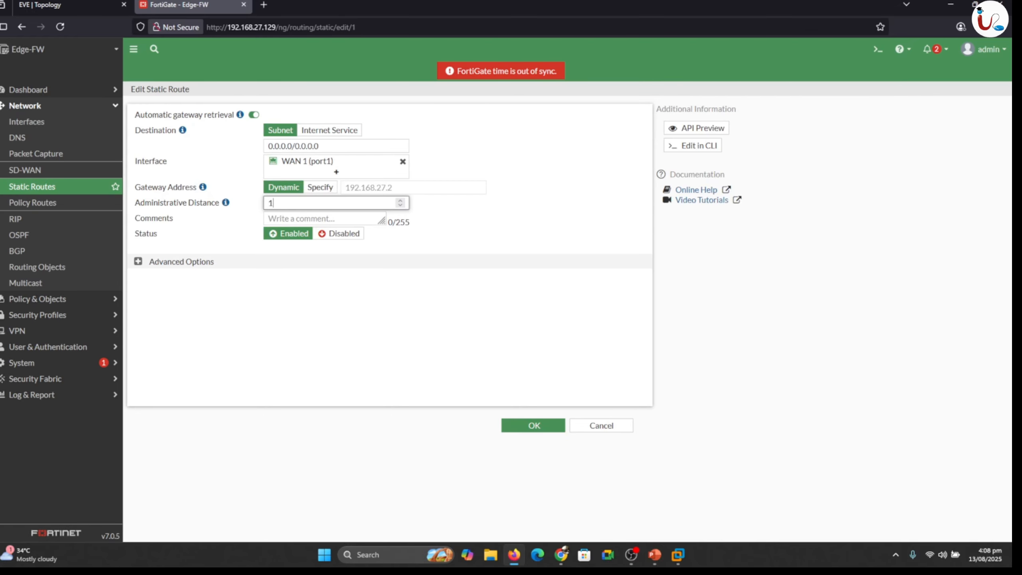
{"action": "left_click", "coordinate": [535, 426]}
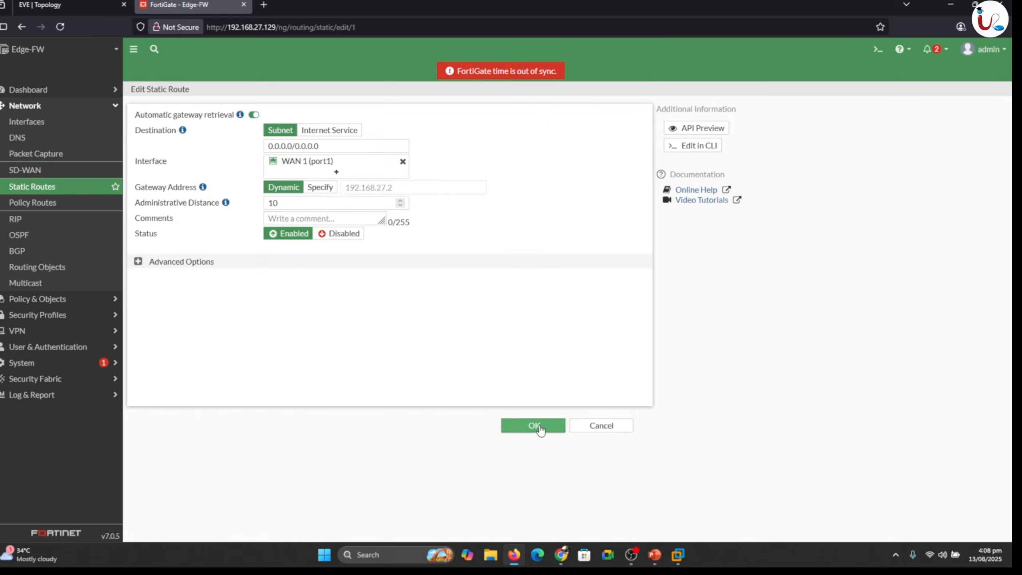
Check the topology, then compare the distance and priority values across all static routes on Edge-FW
{"action": "left_click", "coordinate": [41, 5]}
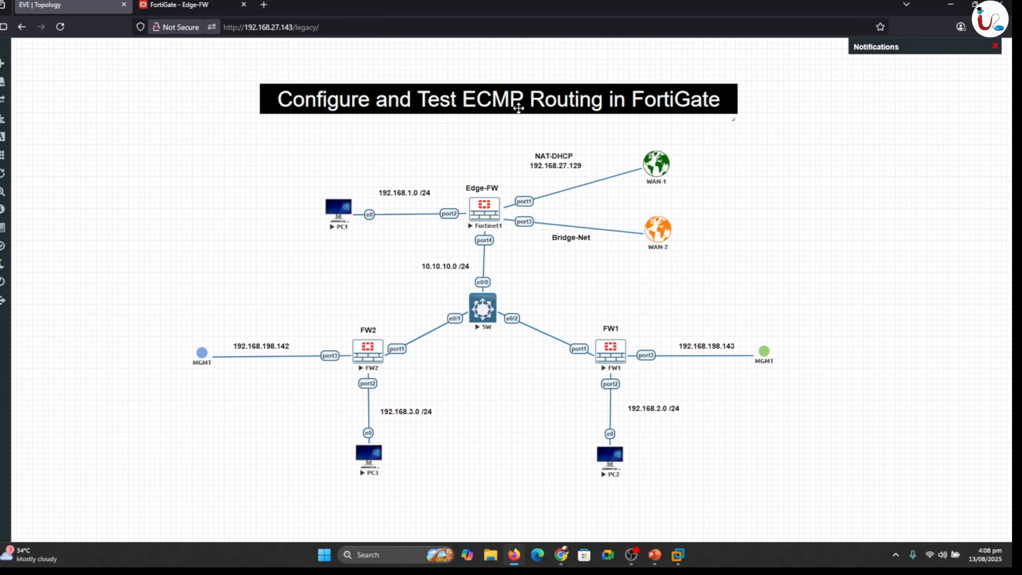
{"action": "left_click", "coordinate": [138, 3]}
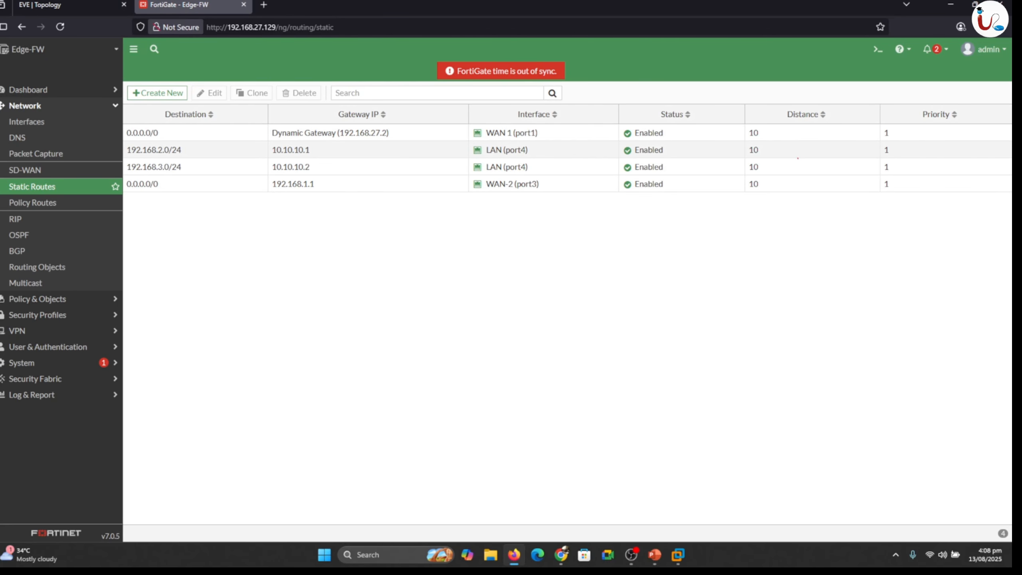
{"action": "mouse_move", "coordinate": [777, 113]}
{"action": "left_mouse_down"}
{"action": "mouse_move", "coordinate": [725, 139]}
{"action": "mouse_move", "coordinate": [791, 180]}
{"action": "mouse_move", "coordinate": [771, 128]}
{"action": "left_mouse_up"}
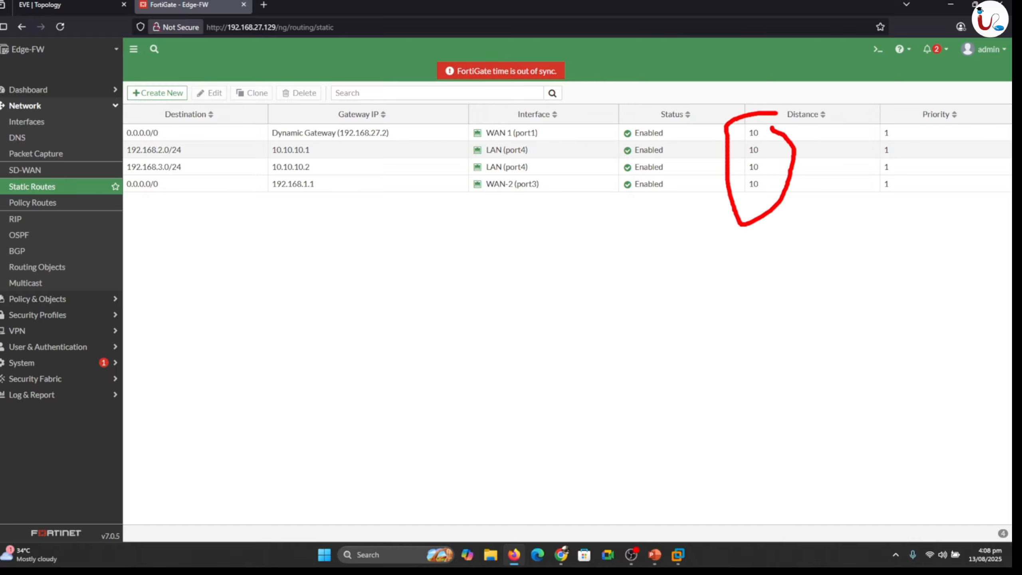
{"action": "mouse_move", "coordinate": [879, 128]}
{"action": "left_mouse_down"}
{"action": "mouse_move", "coordinate": [866, 159]}
{"action": "mouse_move", "coordinate": [905, 197]}
{"action": "mouse_move", "coordinate": [891, 119]}
{"action": "left_mouse_up"}
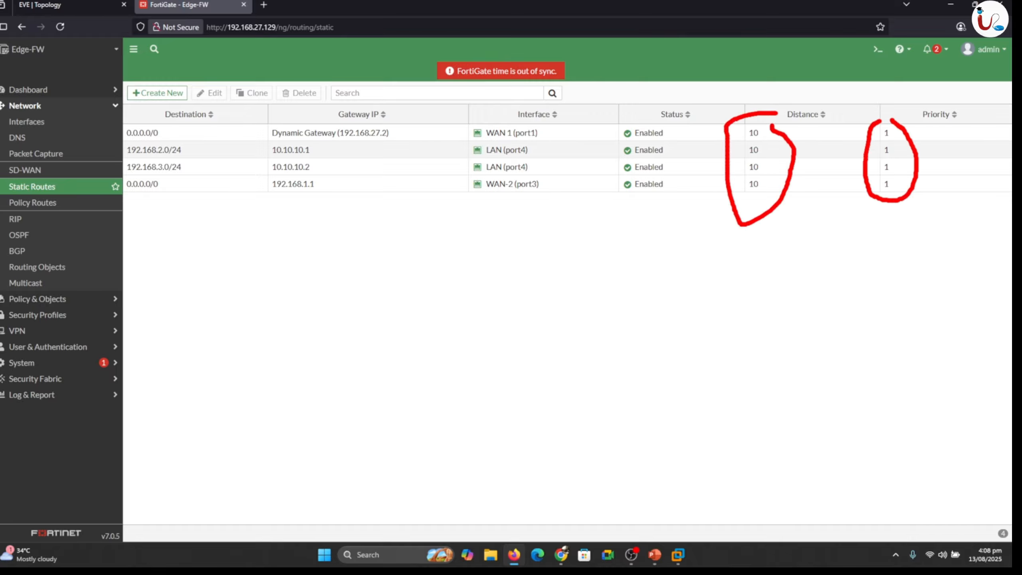
{"action": "key", "text": "Escape"}
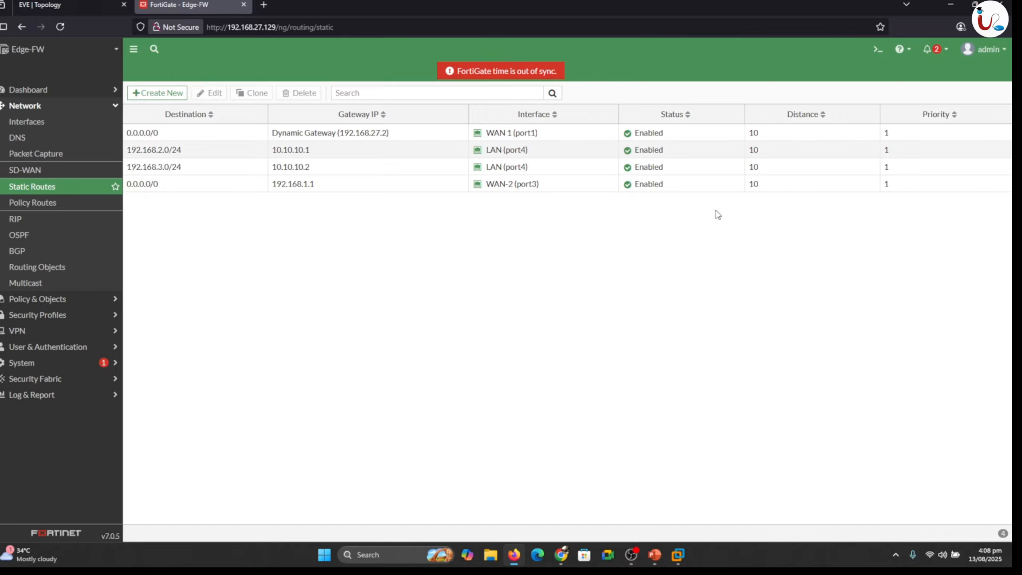
Display the static routing table of Edge-FW in the CLI console with "get router info routing-table st", then close the console
{"action": "left_click", "coordinate": [878, 47]}
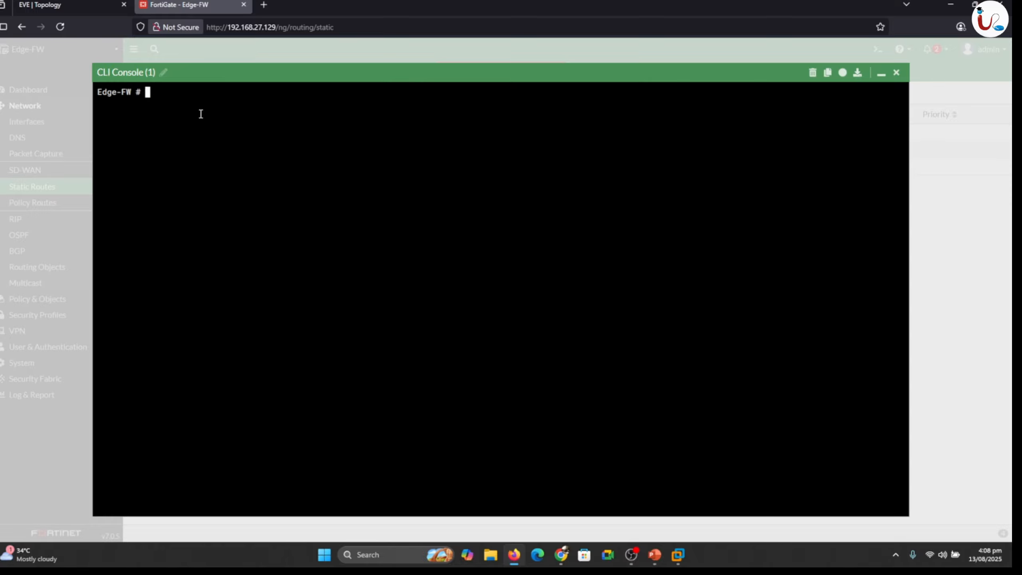
{"action": "type", "text": "get router info ro"}
{"action": "key", "text": "Tab"}
{"action": "type", "text": "st"}
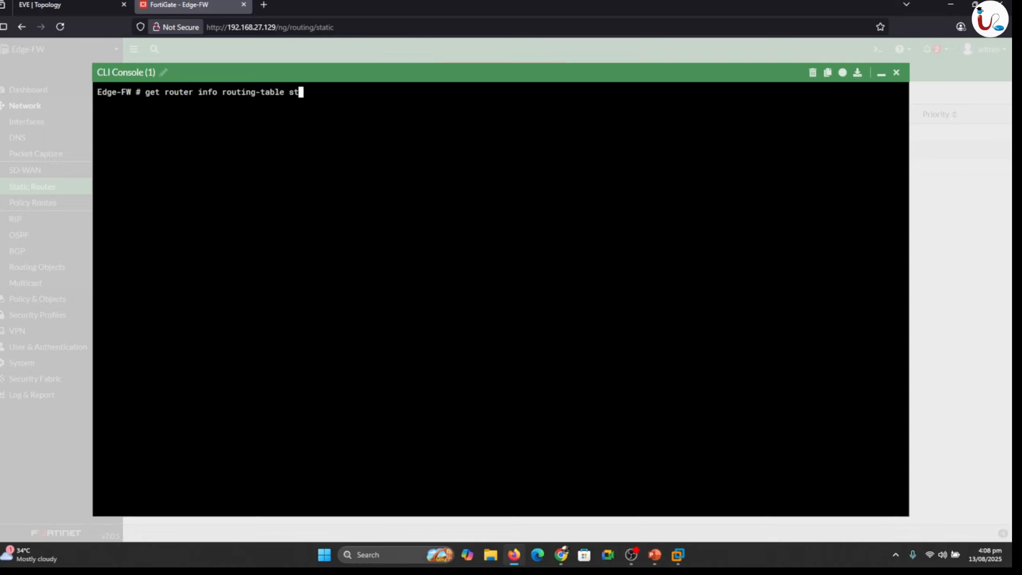
{"action": "key", "text": "Return"}
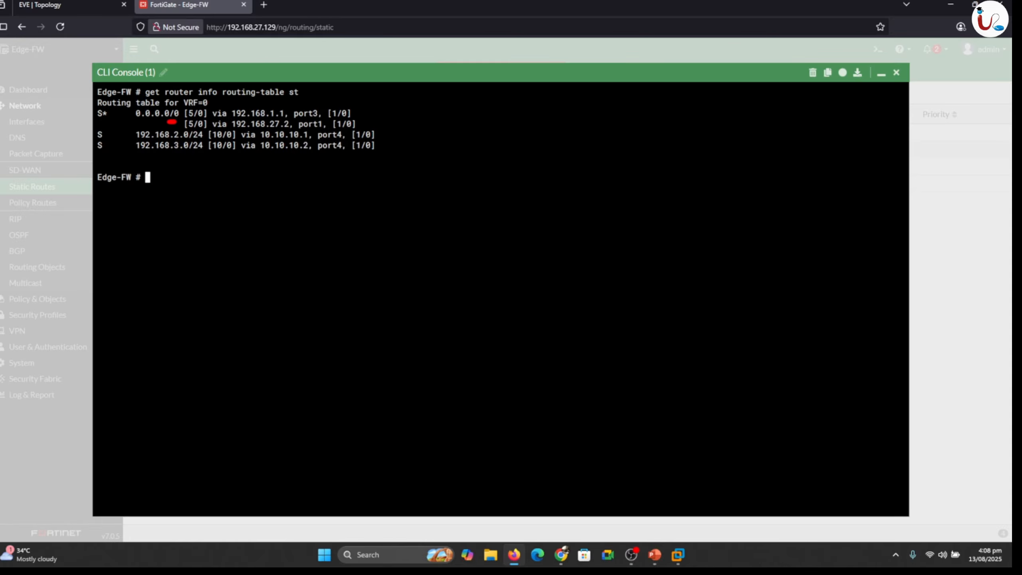
{"action": "left_click_drag", "start_coordinate": [156, 123], "coordinate": [143, 122]}
{"action": "left_click_drag", "start_coordinate": [360, 116], "coordinate": [381, 109]}
{"action": "key", "text": "Escape"}
{"action": "left_click", "coordinate": [897, 72]}
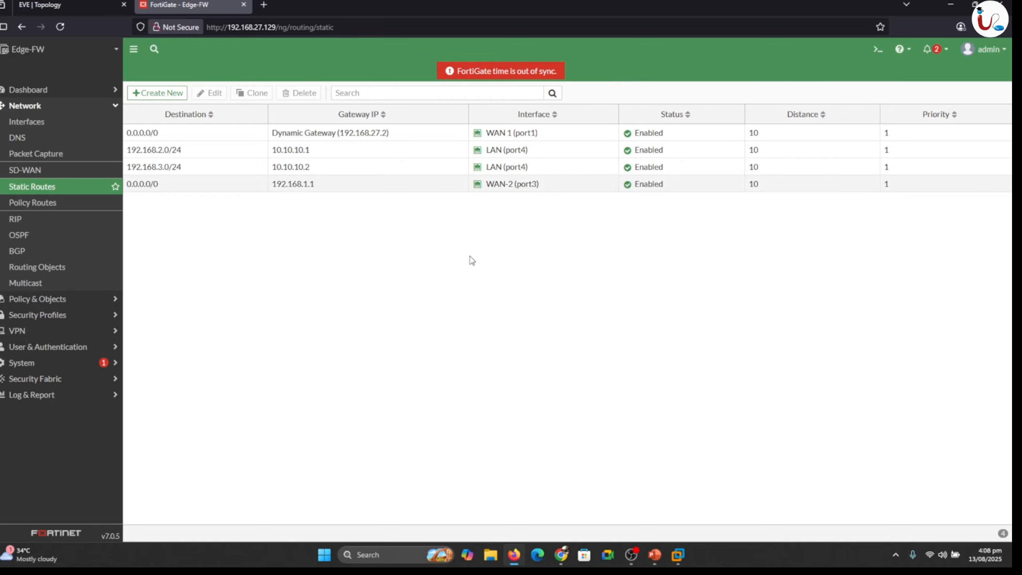
Examine the topology paths from PC3 and PC2 through Edge-FW to WAN-1 and WAN-2, then return to the static routes
{"action": "left_click", "coordinate": [79, 6]}
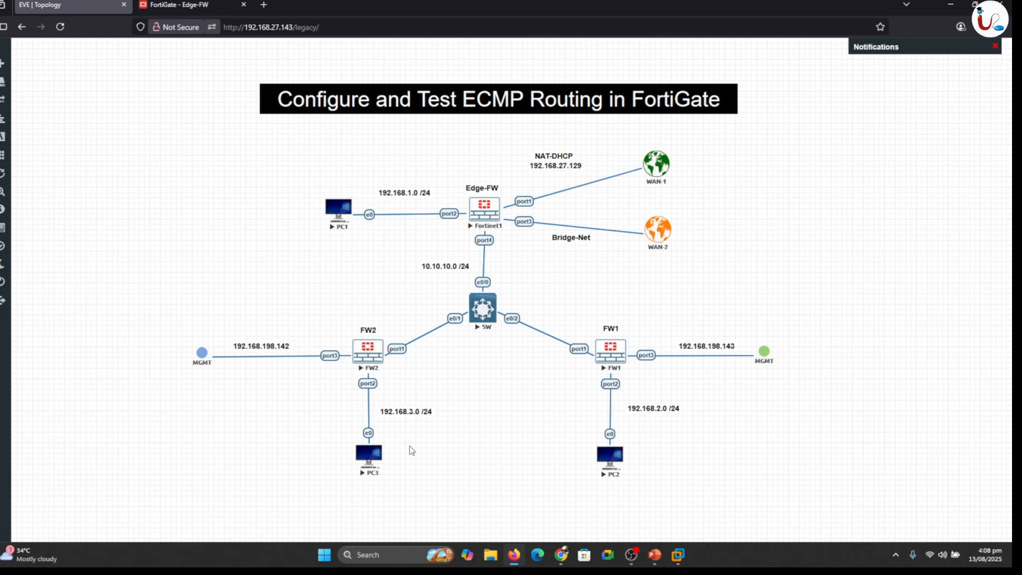
{"action": "mouse_move", "coordinate": [373, 463]}
{"action": "left_mouse_down"}
{"action": "mouse_move", "coordinate": [425, 350]}
{"action": "mouse_move", "coordinate": [493, 275]}
{"action": "mouse_move", "coordinate": [539, 176]}
{"action": "mouse_move", "coordinate": [558, 169]}
{"action": "left_mouse_up"}
{"action": "mouse_move", "coordinate": [611, 454]}
{"action": "left_mouse_down"}
{"action": "mouse_move", "coordinate": [483, 263]}
{"action": "mouse_move", "coordinate": [545, 217]}
{"action": "mouse_move", "coordinate": [556, 221]}
{"action": "left_mouse_up"}
{"action": "key", "text": "Escape"}
{"action": "left_click", "coordinate": [209, 8]}
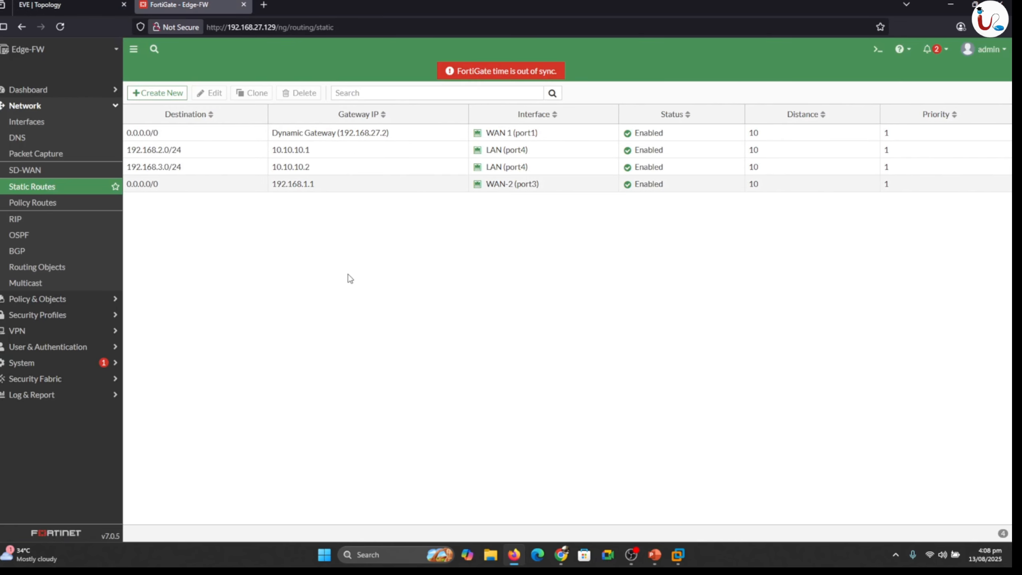
Enter the system settings configuration in the Edge-FW CLI and list the available v4-ecmp-mode options
{"action": "left_click", "coordinate": [877, 52]}
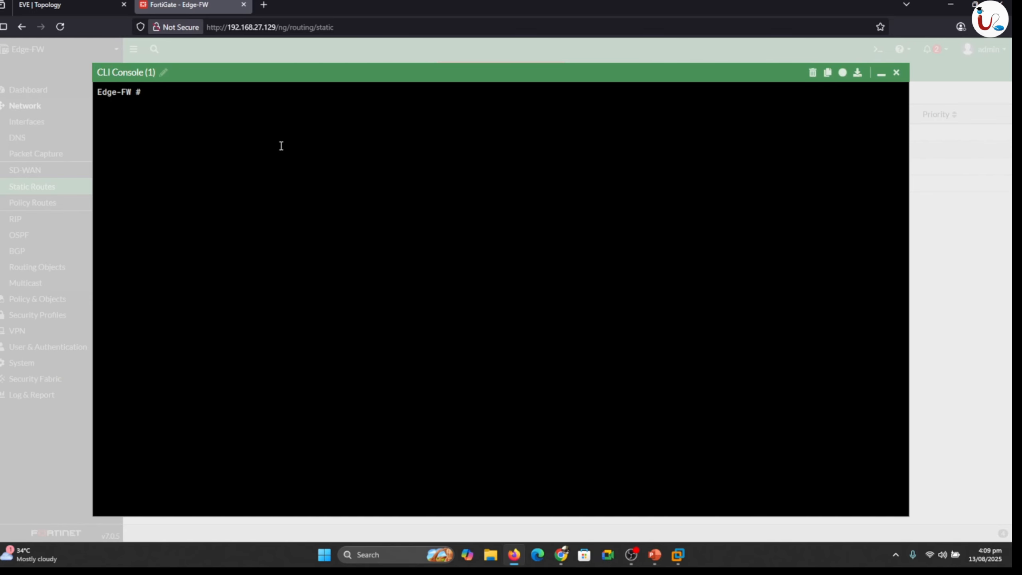
{"action": "type", "text": "conf sys settings"}
{"action": "key", "text": "Return"}
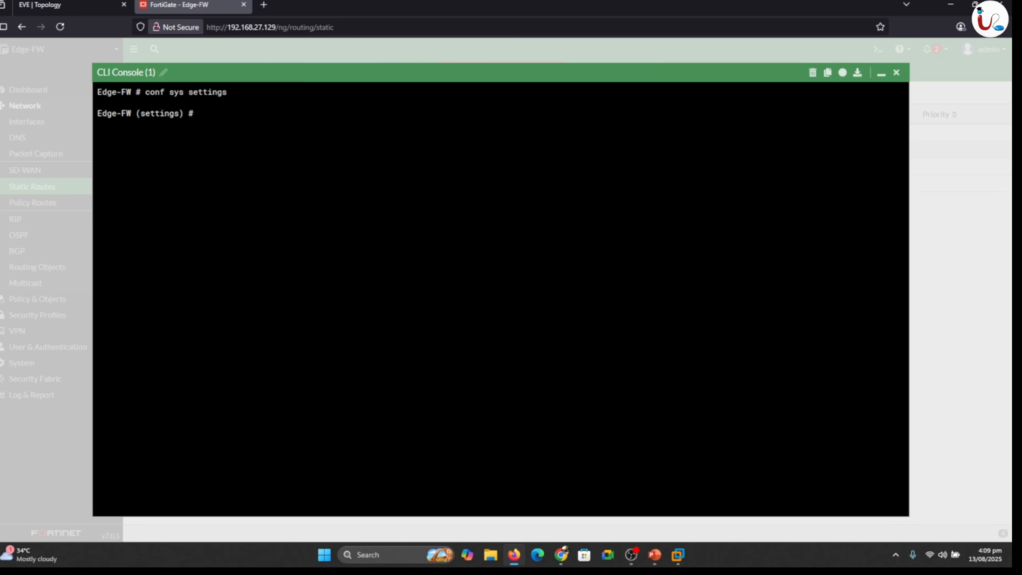
{"action": "type", "text": "set v"}
{"action": "key", "text": "Tab"}
{"action": "key", "text": "question"}
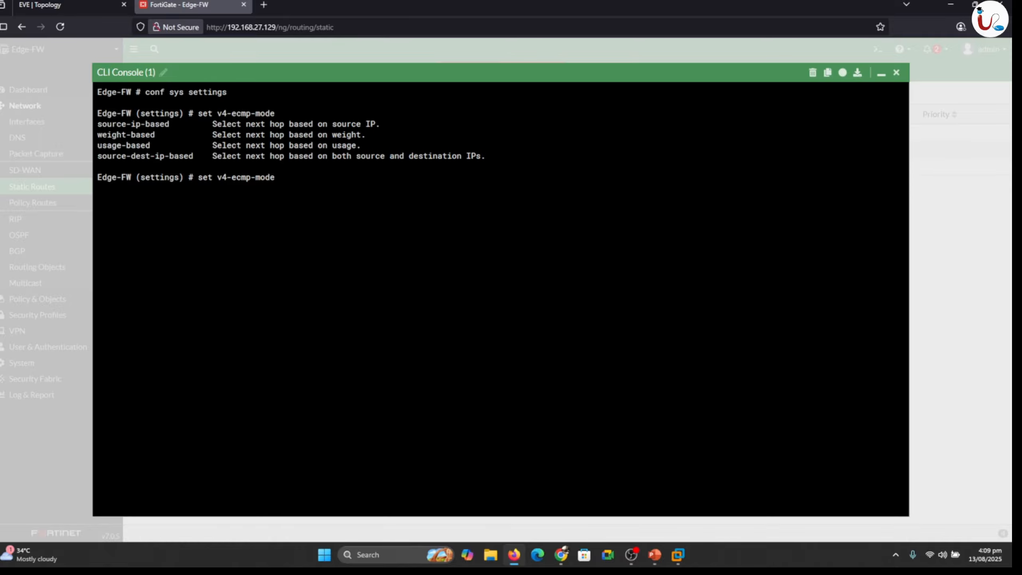
Set v4-ecmp-mode to source-dest-ip-based and end the system settings configuration
{"action": "type", "text": "so"}
{"action": "key", "text": "Tab"}
{"action": "key", "text": "Tab"}
{"action": "mouse_move", "coordinate": [297, 169]}
{"action": "left_mouse_down"}
{"action": "mouse_move", "coordinate": [303, 153]}
{"action": "mouse_move", "coordinate": [333, 154]}
{"action": "left_mouse_up"}
{"action": "left_click_drag", "start_coordinate": [348, 192], "coordinate": [385, 192]}
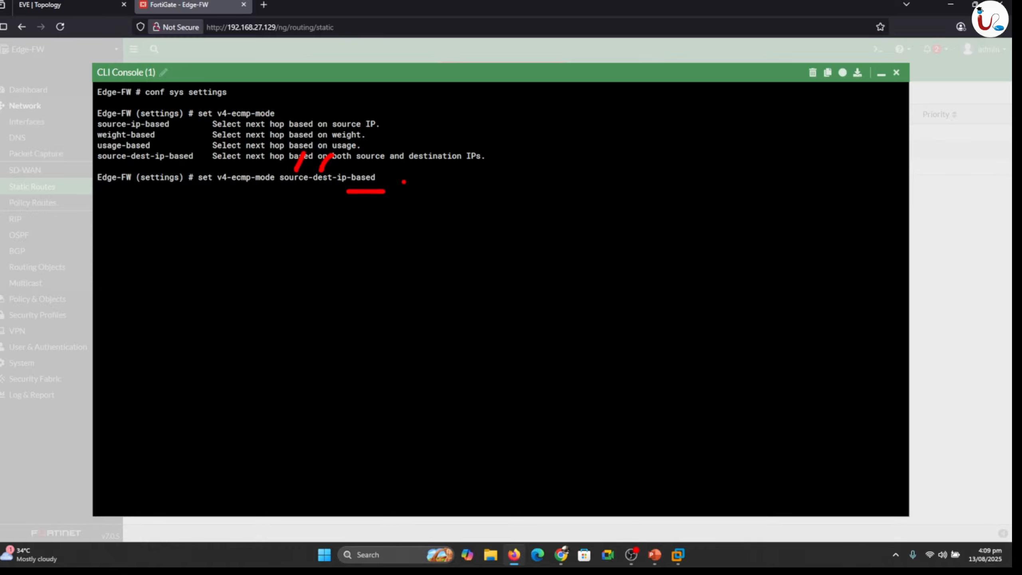
{"action": "key", "text": "Escape"}
{"action": "key", "text": "Return"}
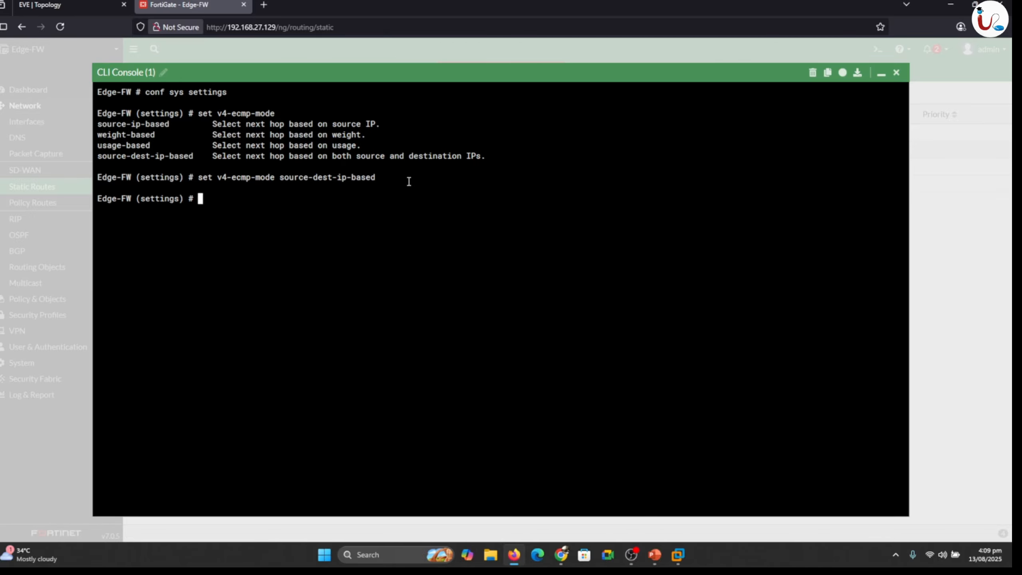
{"action": "key", "text": "Return"}
{"action": "left_click_drag", "start_coordinate": [184, 128], "coordinate": [197, 125]}
{"action": "left_click_drag", "start_coordinate": [122, 113], "coordinate": [139, 104]}
{"action": "left_click_drag", "start_coordinate": [116, 165], "coordinate": [158, 161]}
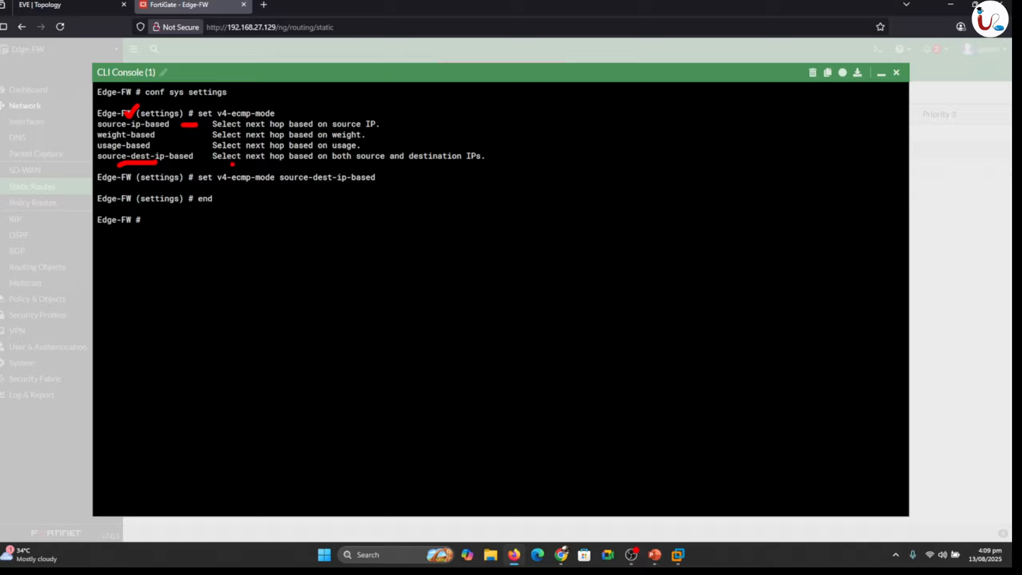
{"action": "left_click_drag", "start_coordinate": [439, 168], "coordinate": [478, 166]}
{"action": "left_click_drag", "start_coordinate": [236, 187], "coordinate": [371, 181]}
{"action": "key", "text": "Escape"}
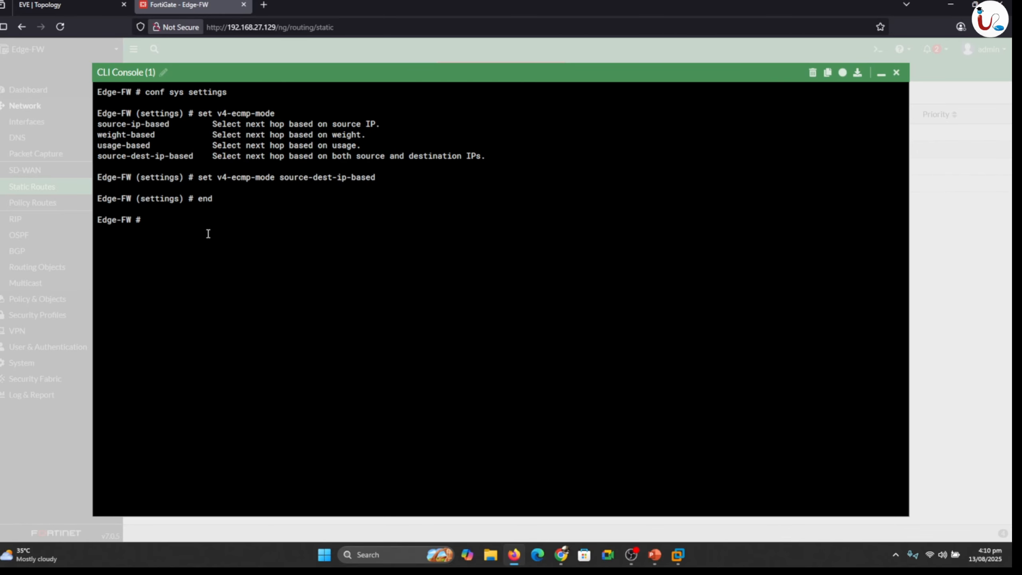
Clear the active sessions on Edge-FW with "dia sys session clear" and close the CLI console
{"action": "type", "text": "dia sys session clear"}
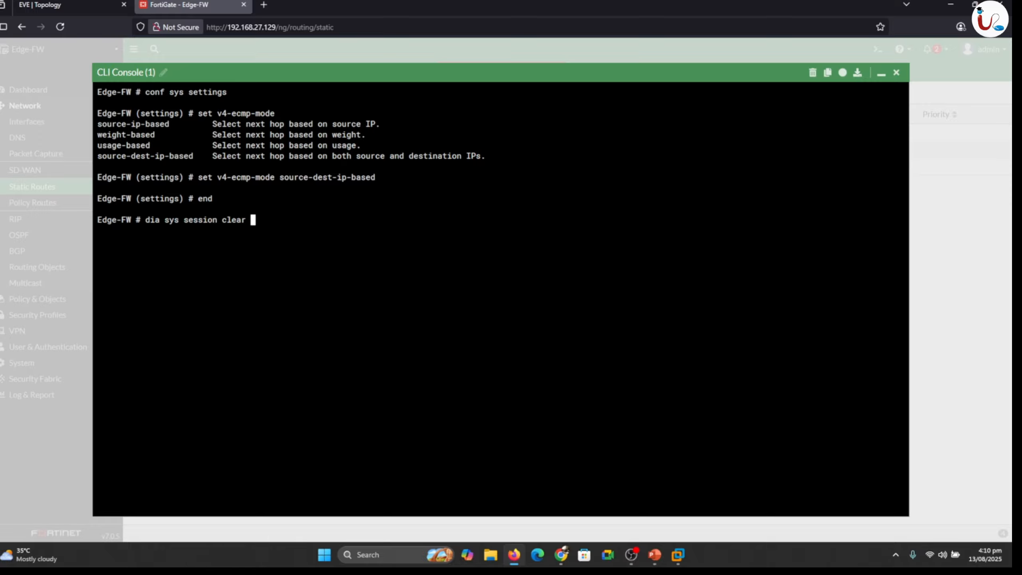
{"action": "key", "text": "Return"}
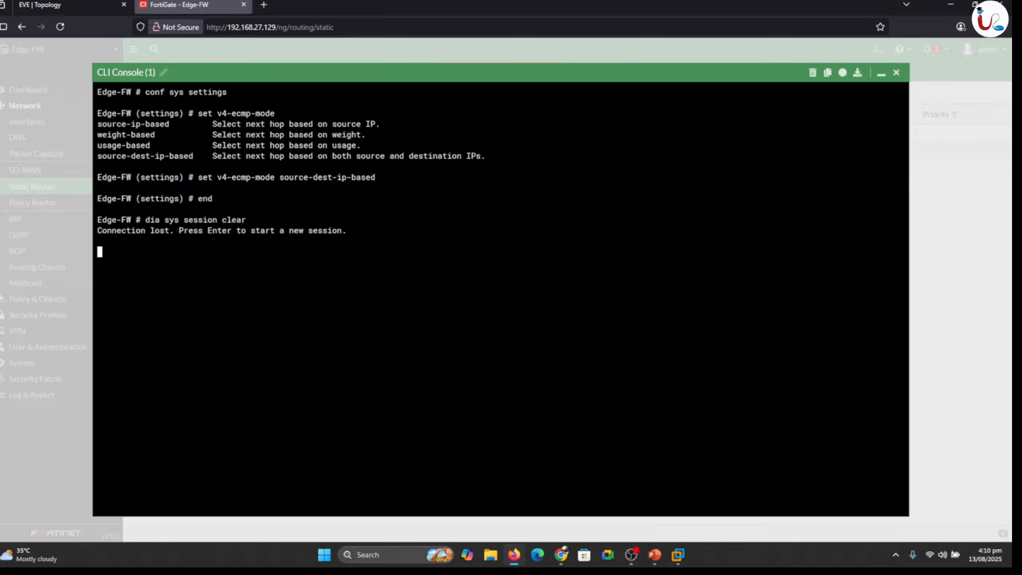
{"action": "left_click", "coordinate": [896, 72]}
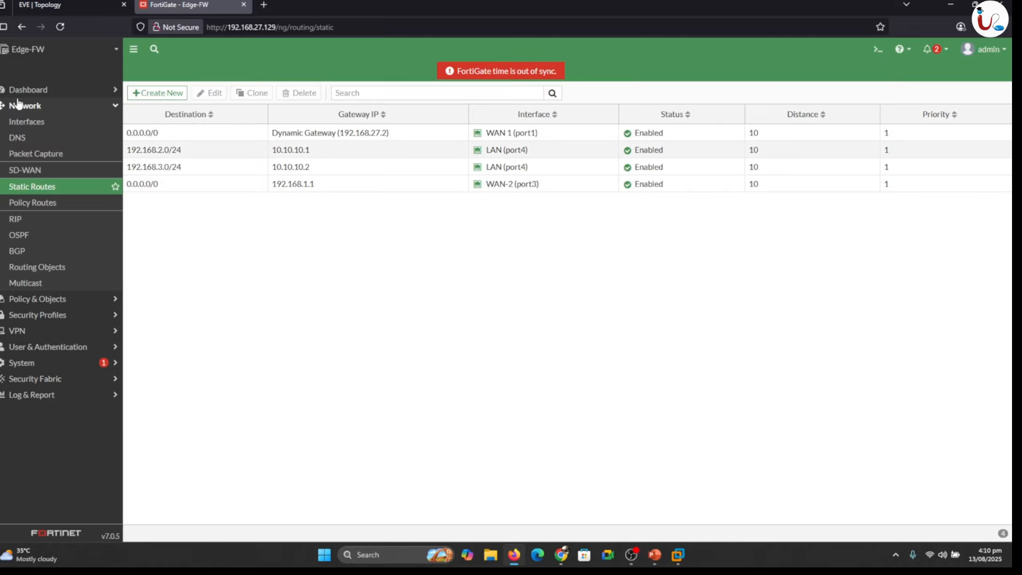
Check FortiView Sessions for active sessions, then view the forward traffic log on Edge-FW
{"action": "left_click", "coordinate": [30, 90]}
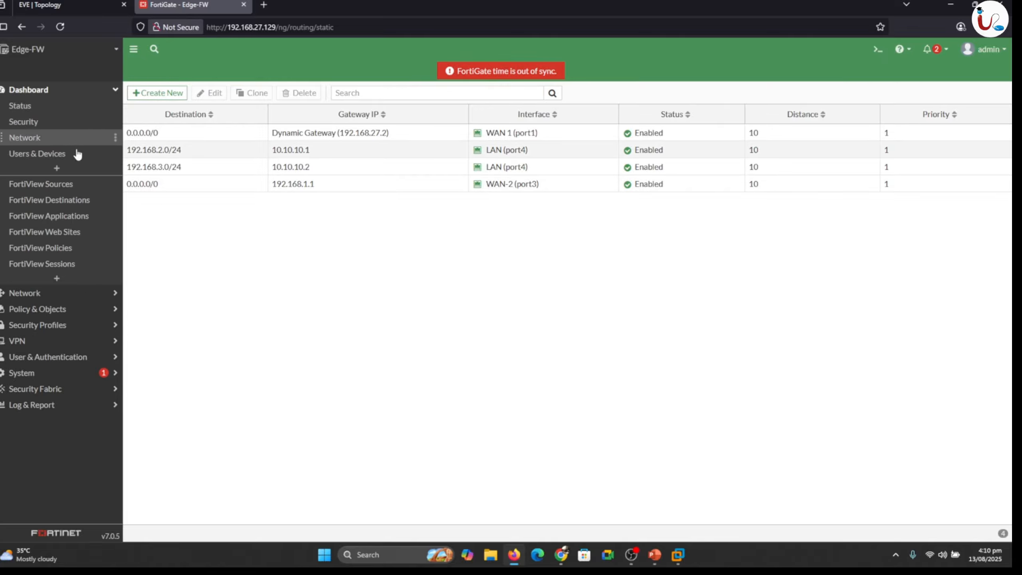
{"action": "left_click", "coordinate": [56, 265]}
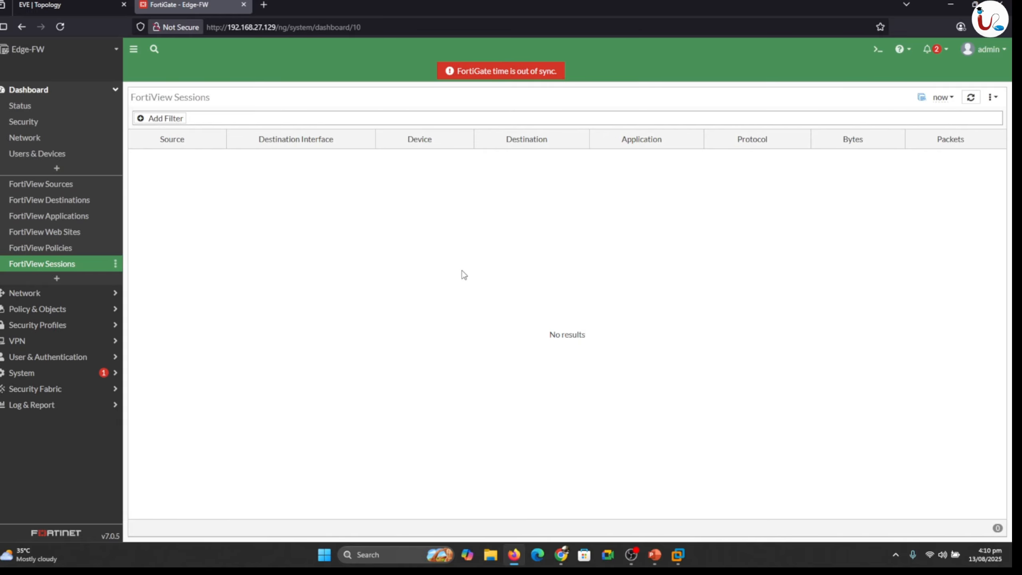
{"action": "left_click", "coordinate": [28, 405]}
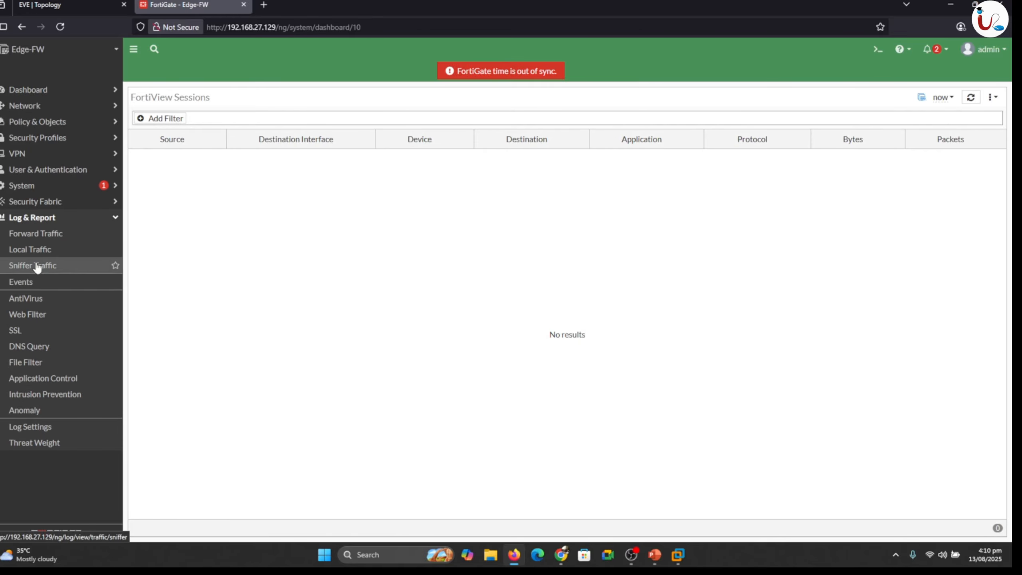
{"action": "left_click", "coordinate": [28, 249]}
{"action": "left_click", "coordinate": [24, 235]}
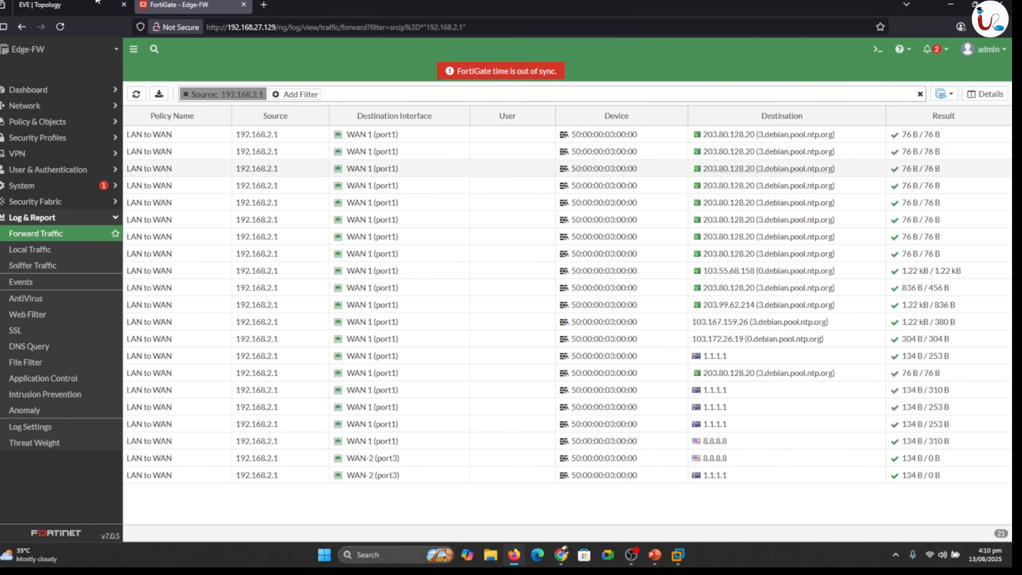
Open the PC2 and PC3 consoles from the topology and connect their wired networks through Wicd Network Manager
{"action": "left_click", "coordinate": [60, 4]}
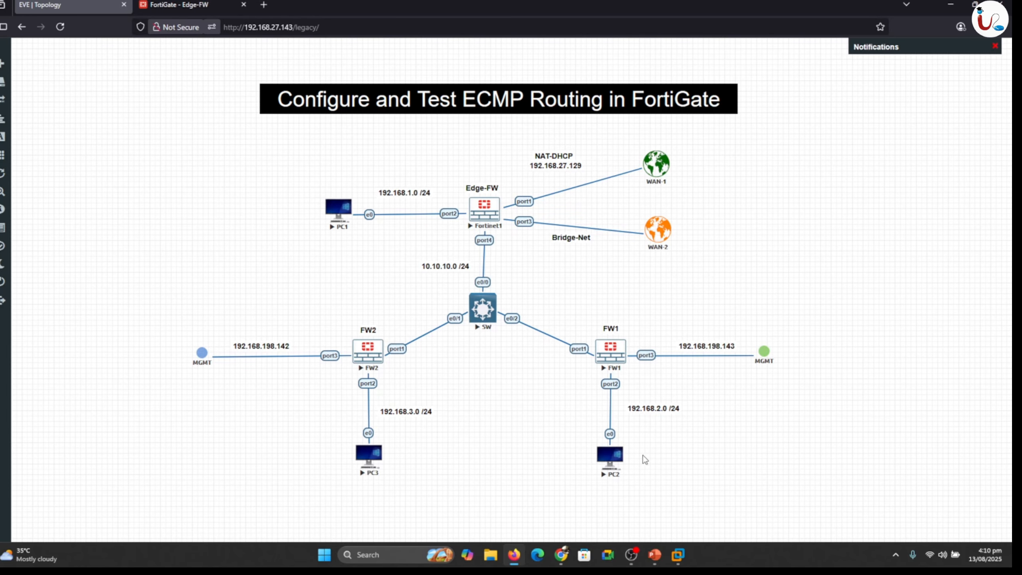
{"action": "left_click", "coordinate": [618, 463]}
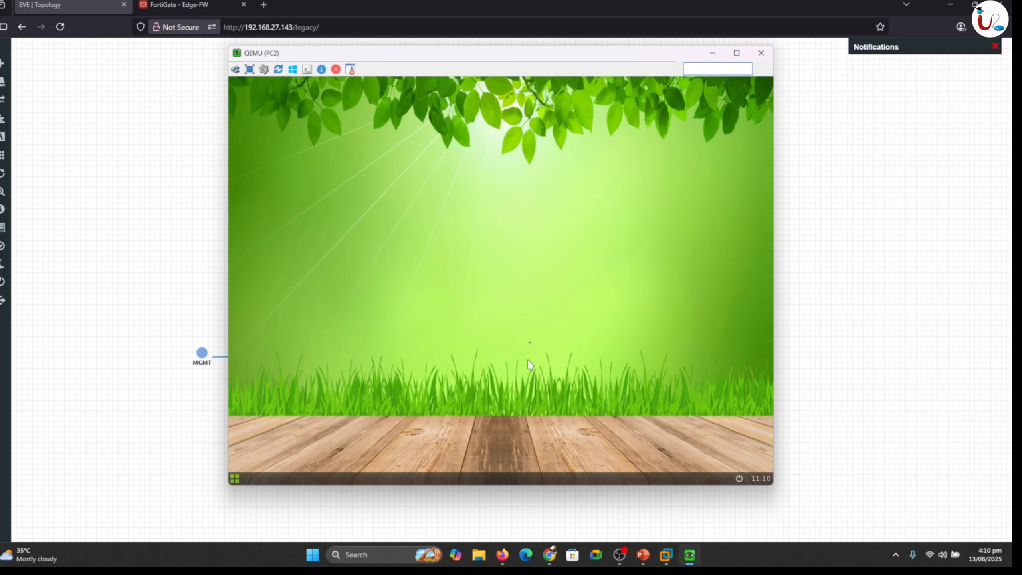
{"action": "right_click", "coordinate": [424, 237]}
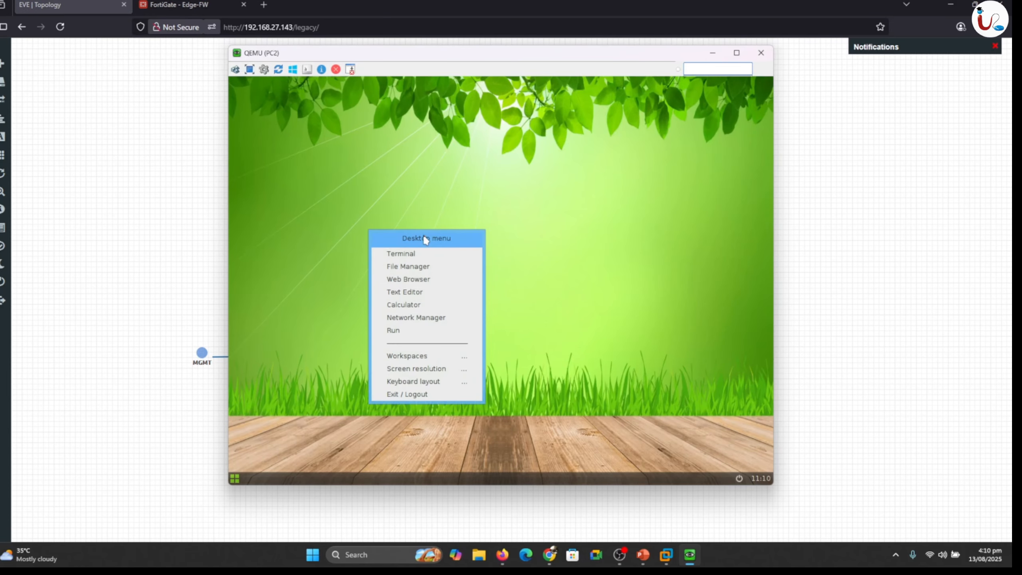
{"action": "left_click", "coordinate": [416, 317]}
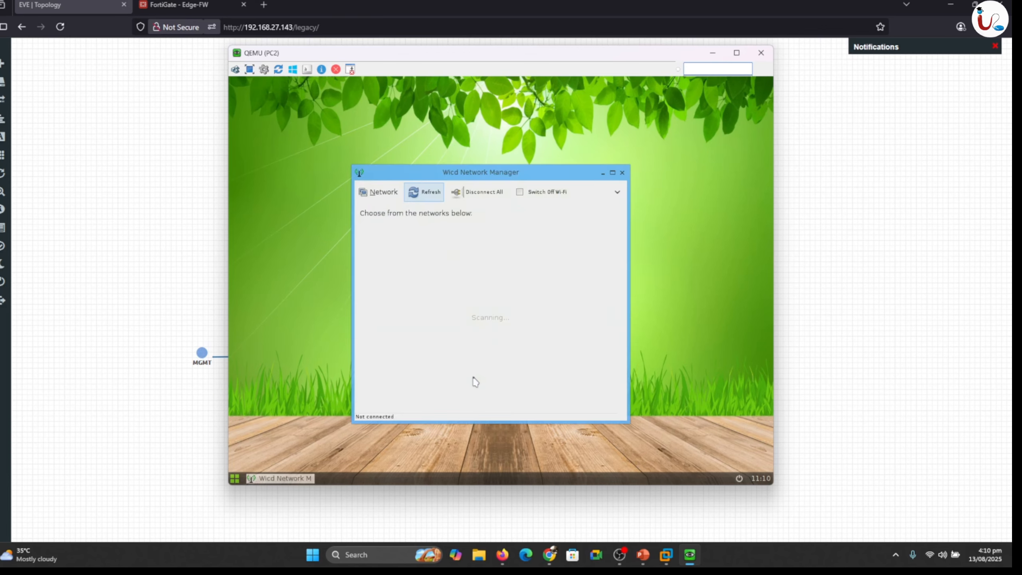
{"action": "left_click", "coordinate": [428, 269]}
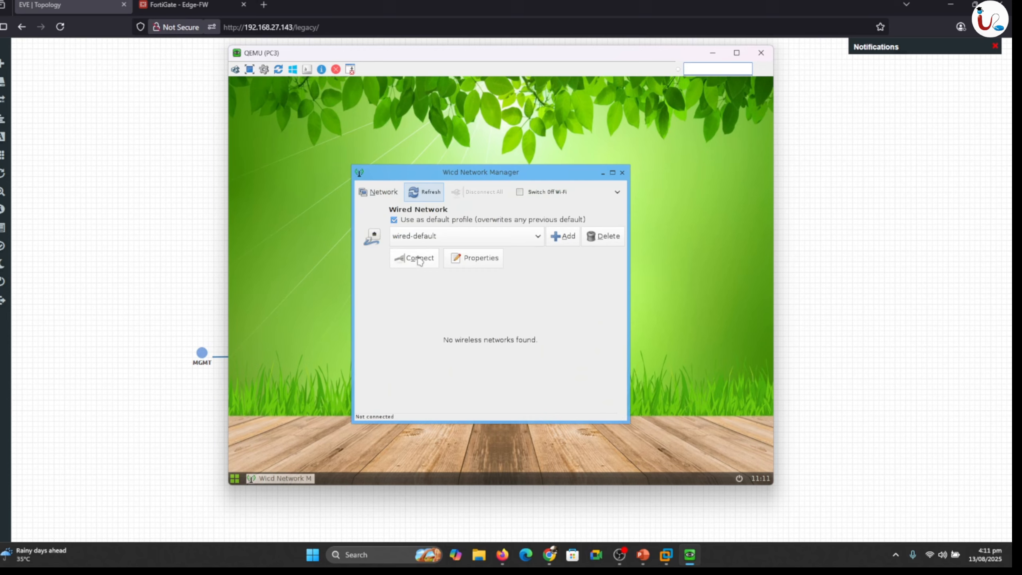
{"action": "left_click", "coordinate": [417, 259]}
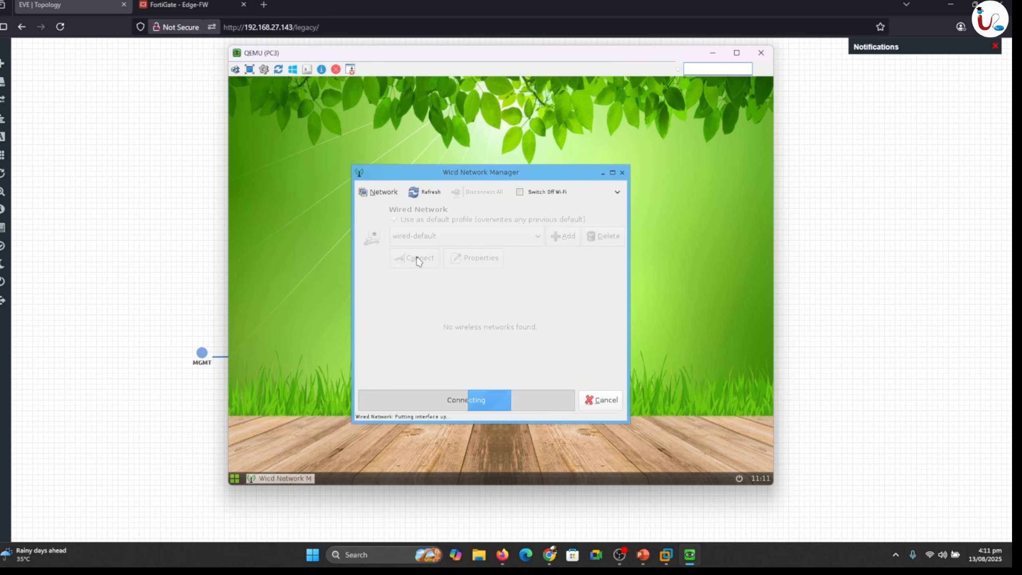
{"action": "right_click", "coordinate": [480, 130]}
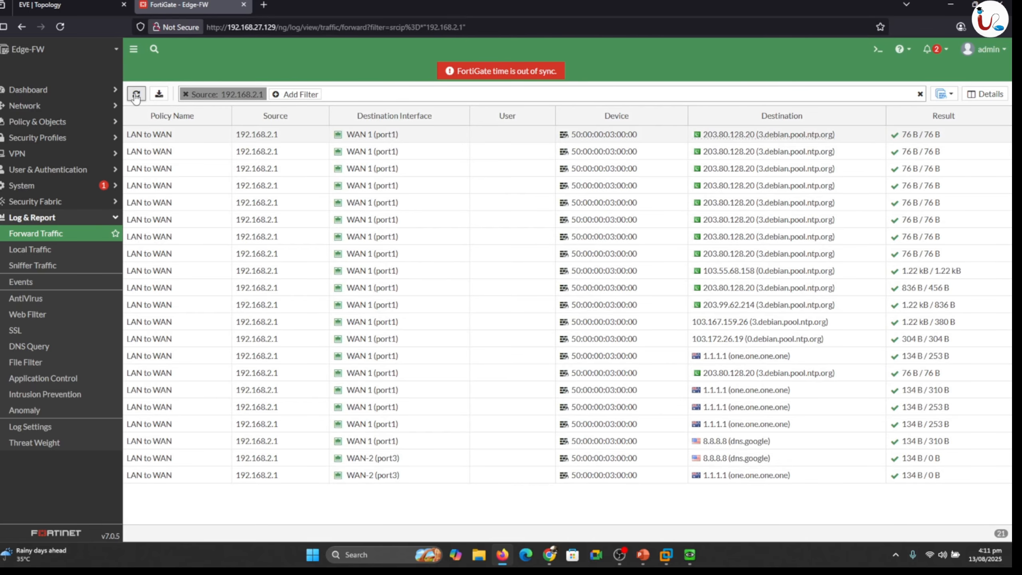
Refresh the forward traffic log for source 192.168.2.1, then run a fresh short ping to 1.1.1.1 from the PC2 terminal
{"action": "left_click", "coordinate": [136, 96]}
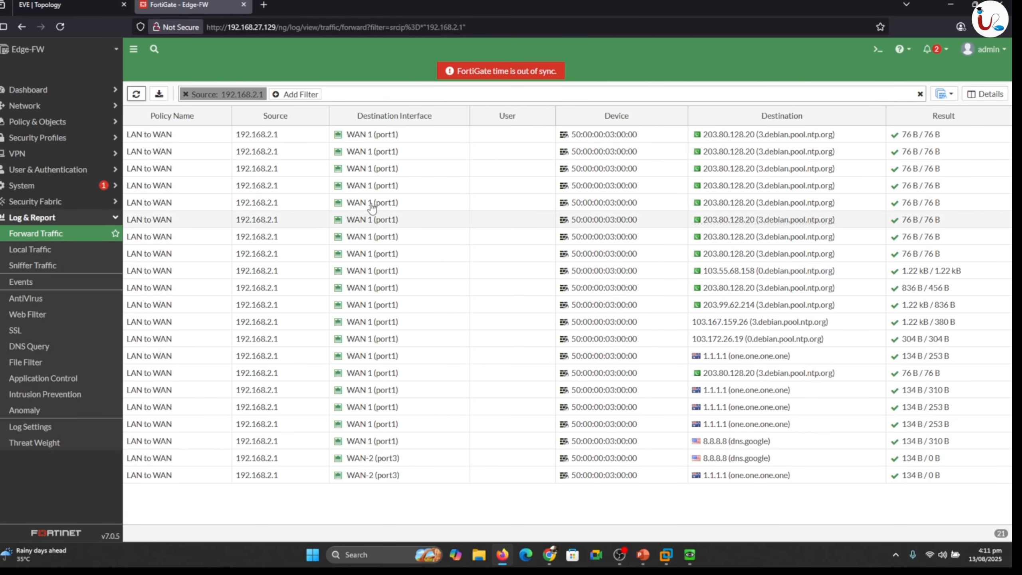
{"action": "left_click", "coordinate": [40, 6]}
{"action": "left_click", "coordinate": [689, 555]}
{"action": "key", "text": "ctrl+c"}
{"action": "key", "text": "Up"}
{"action": "key", "text": "Return"}
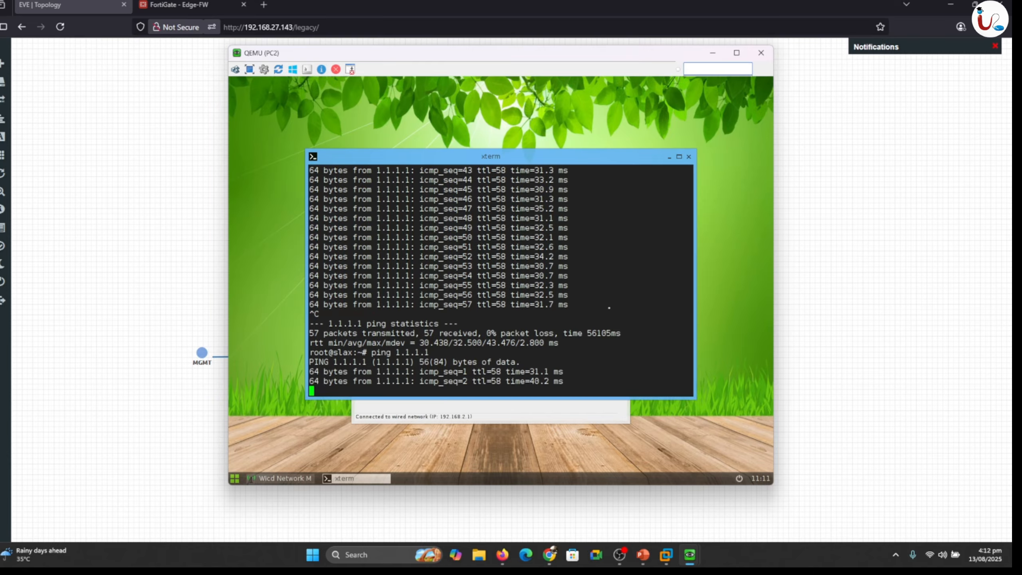
{"action": "key", "text": "ctrl+c"}
Run a traceroute to 1.1.1.1 from the PC2 terminal to identify the WAN gateway it uses
{"action": "key", "text": "Up"}
{"action": "key", "text": "Up"}
{"action": "key", "text": "Up"}
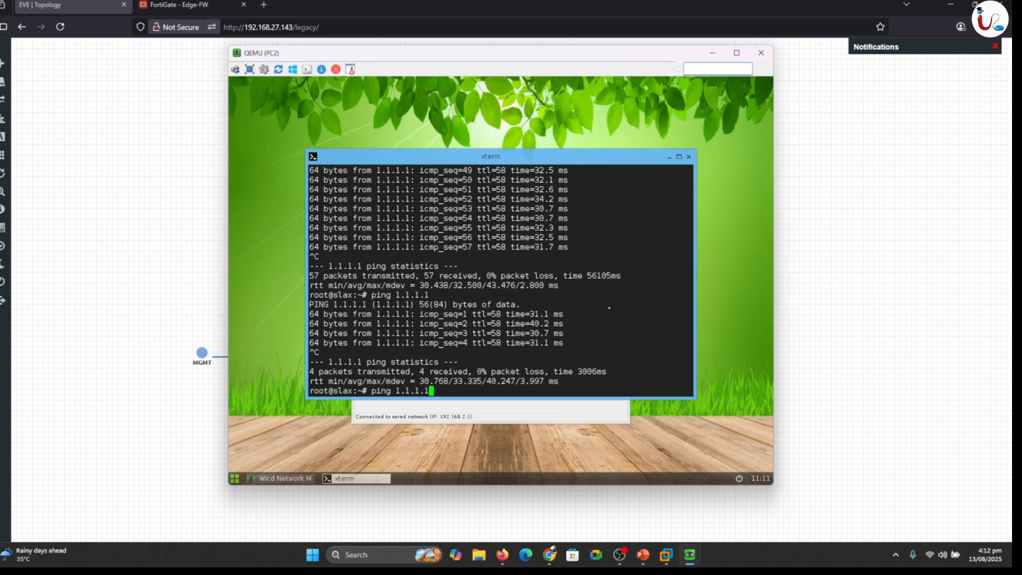
{"action": "key", "text": "Up"}
{"action": "key", "text": "BackSpace"}
{"action": "key", "text": "BackSpace"}
{"action": "key", "text": "BackSpace"}
{"action": "key", "text": "BackSpace"}
{"action": "key", "text": "BackSpace"}
{"action": "key", "text": "BackSpace"}
{"action": "key", "text": "BackSpace"}
{"action": "key", "text": "BackSpace"}
{"action": "key", "text": "BackSpace"}
{"action": "key", "text": "Down"}
{"action": "key", "text": "Down"}
{"action": "key", "text": "Down"}
{"action": "key", "text": "Left"}
{"action": "key", "text": "Left"}
{"action": "key", "text": "Left"}
{"action": "key", "text": "Left"}
{"action": "key", "text": "Left"}
{"action": "key", "text": "Left"}
{"action": "key", "text": "Left"}
{"action": "key", "text": "Left"}
{"action": "key", "text": "BackSpace"}
{"action": "key", "text": "BackSpace"}
{"action": "key", "text": "BackSpace"}
{"action": "key", "text": "BackSpace"}
{"action": "type", "text": "traceroute"}
{"action": "key", "text": "Return"}
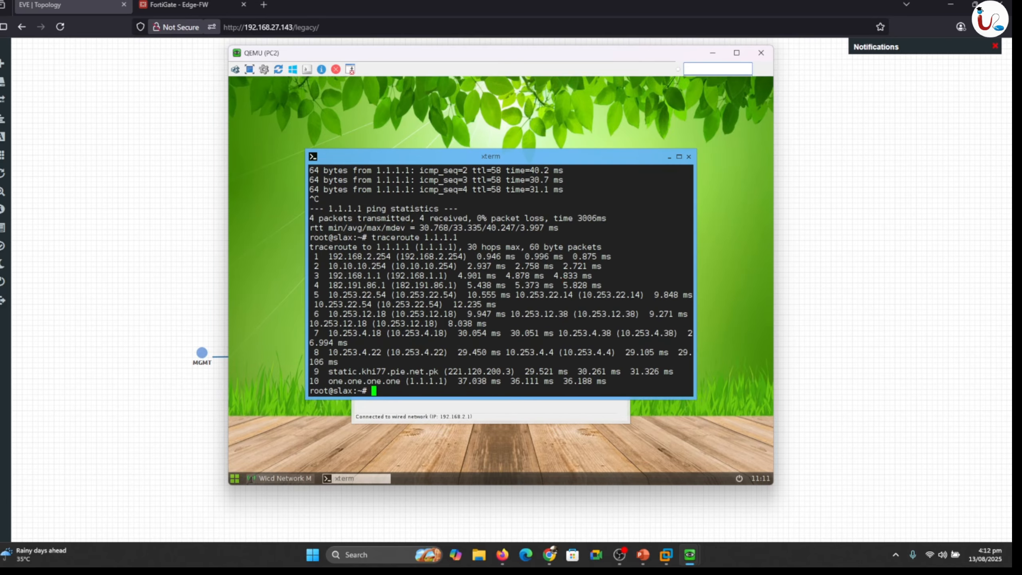
{"action": "left_click_drag", "start_coordinate": [402, 286], "coordinate": [412, 287]}
{"action": "left_click_drag", "start_coordinate": [416, 188], "coordinate": [464, 222]}
{"action": "type", "text": "tWAN2"}
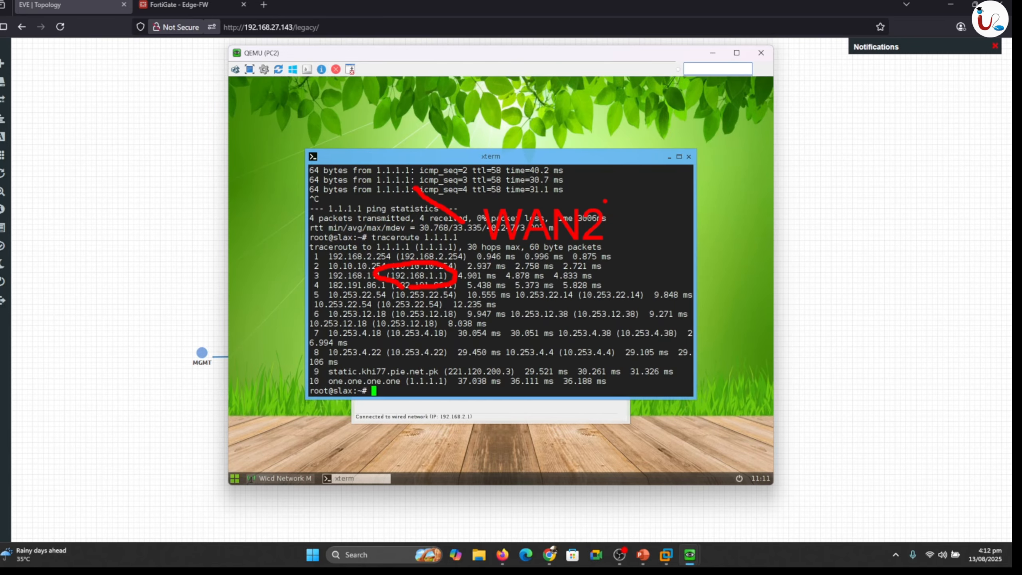
{"action": "key", "text": "Escape"}
Ping 8.8.8.8 from the PC2 terminal, stop the ping, and run a traceroute to 8.8.8.8
{"action": "type", "text": "ping 8.8.8.8"}
{"action": "key", "text": "Return"}
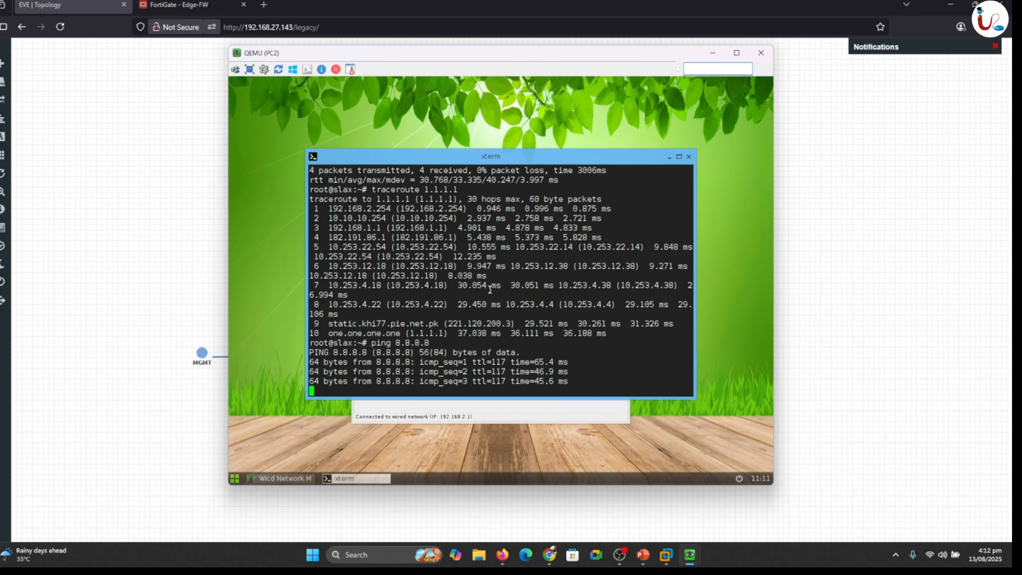
{"action": "key", "text": "ctrl+c"}
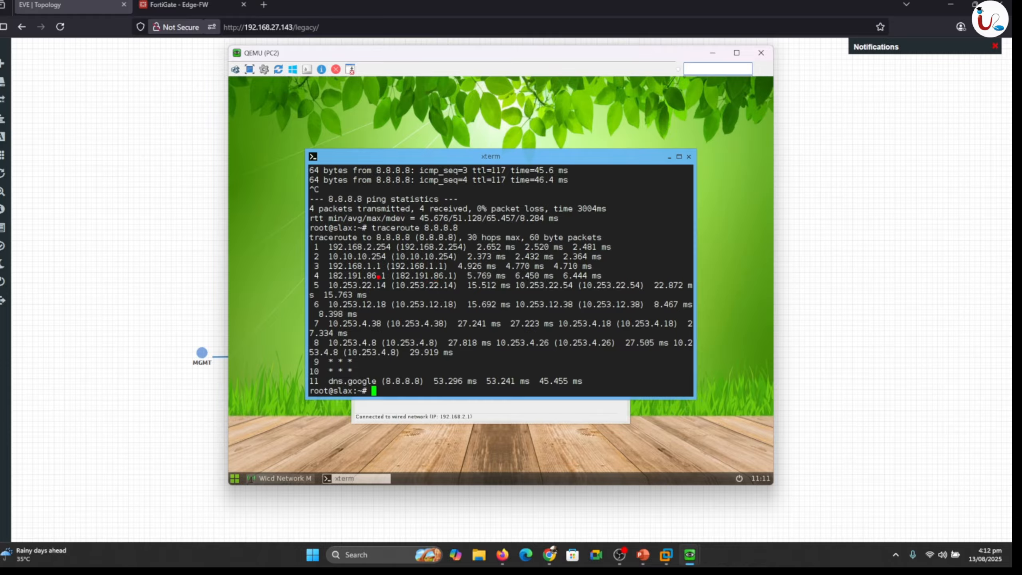
{"action": "left_click_drag", "start_coordinate": [347, 276], "coordinate": [391, 276]}
{"action": "key", "text": "Escape"}
Switch to the Edge-FW FortiGate and review its static routes
{"action": "left_click", "coordinate": [177, 6]}
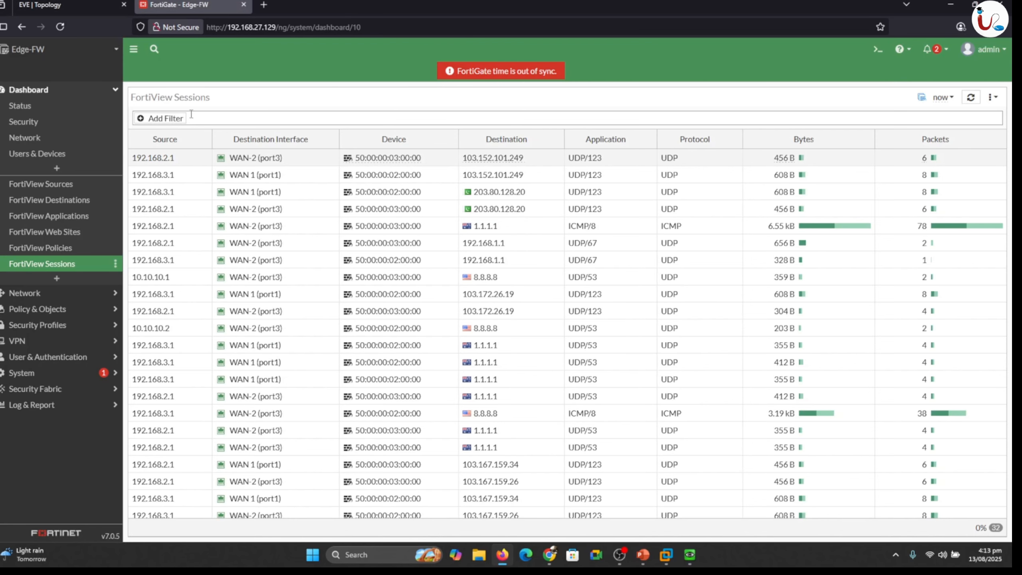
{"action": "left_click", "coordinate": [96, 89]}
{"action": "left_click", "coordinate": [19, 106]}
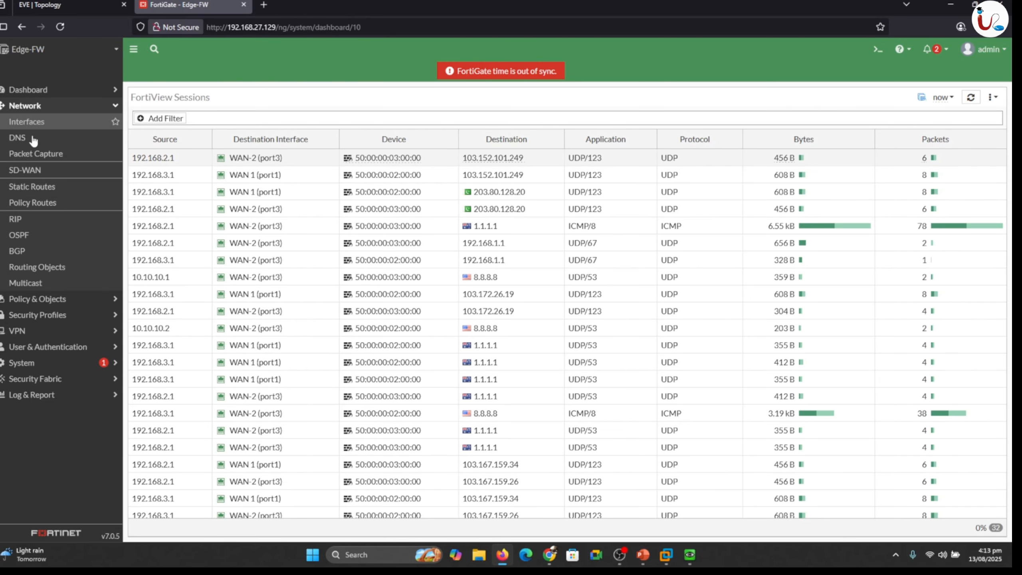
{"action": "left_click", "coordinate": [33, 187]}
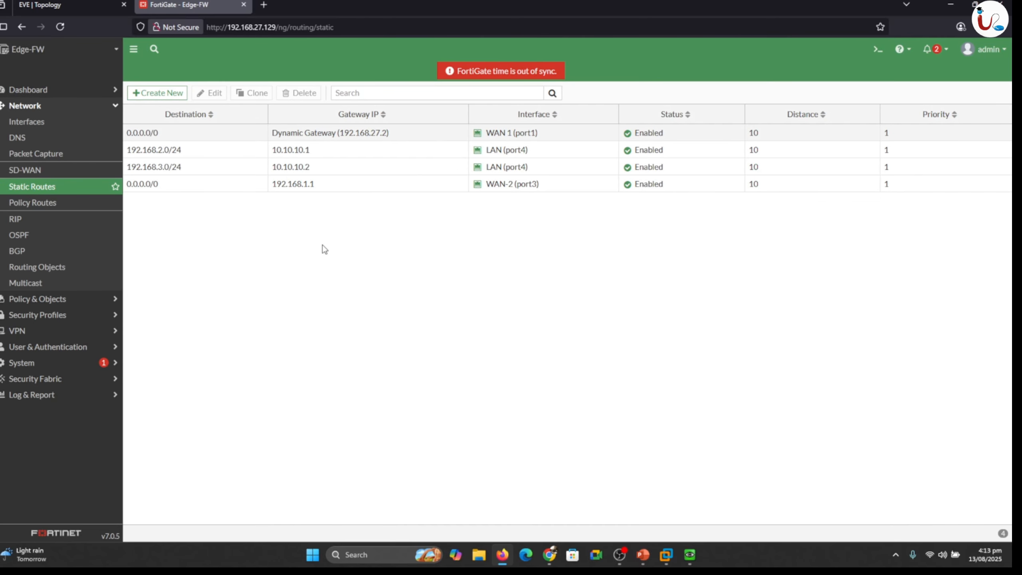
Inspect the addressing mode and default gateway settings of the WAN-2 (port3) and WAN 1 (port1) interfaces
{"action": "left_click", "coordinate": [29, 105]}
{"action": "left_click", "coordinate": [25, 106]}
{"action": "left_click", "coordinate": [27, 121]}
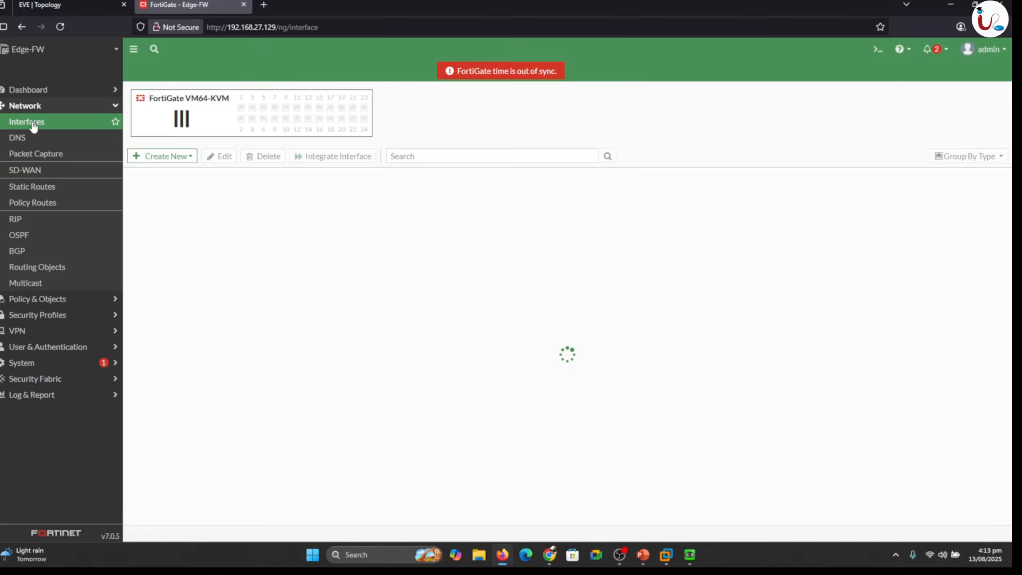
{"action": "double_click", "coordinate": [372, 361]}
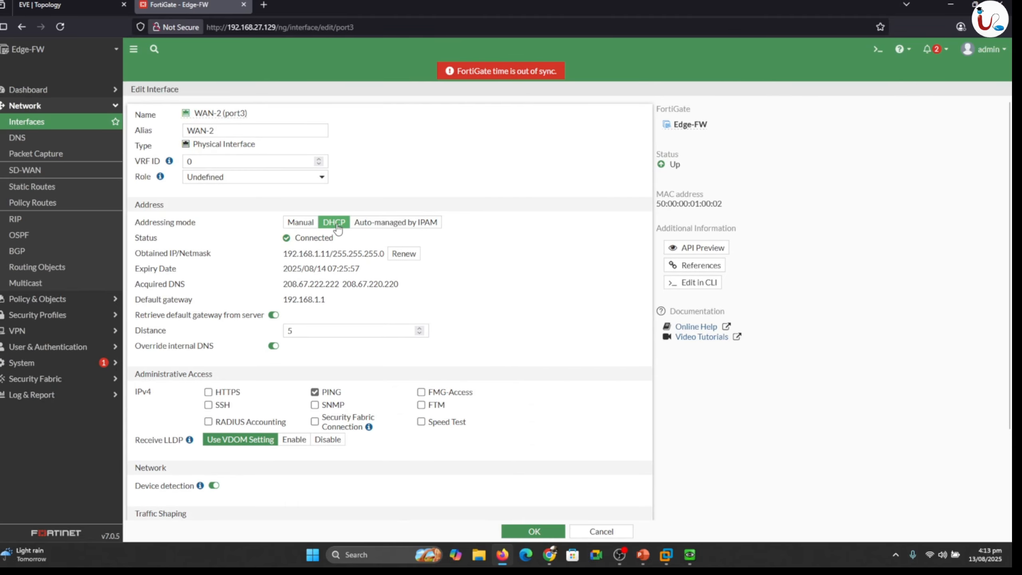
{"action": "left_click", "coordinate": [543, 528]}
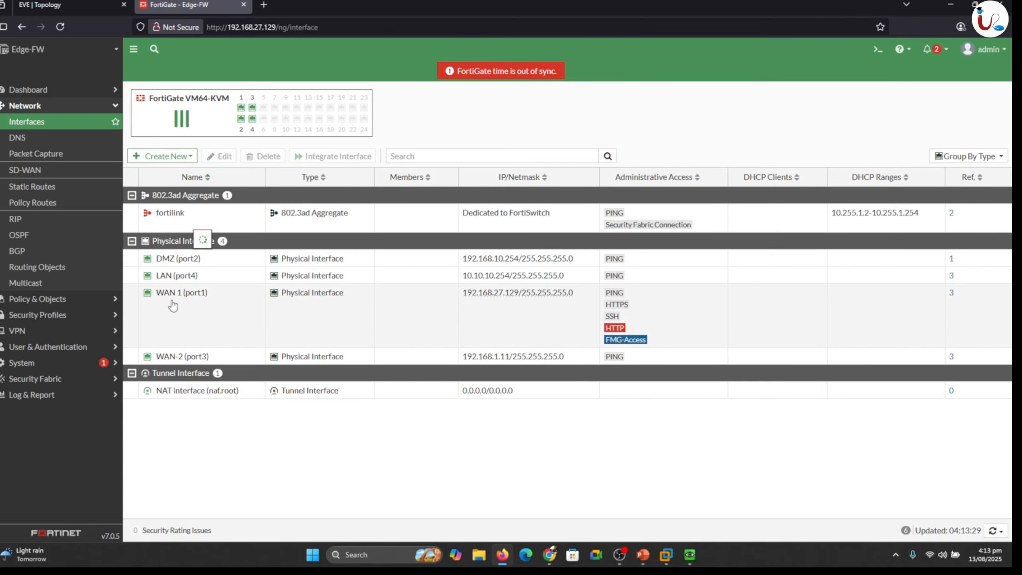
{"action": "double_click", "coordinate": [172, 300]}
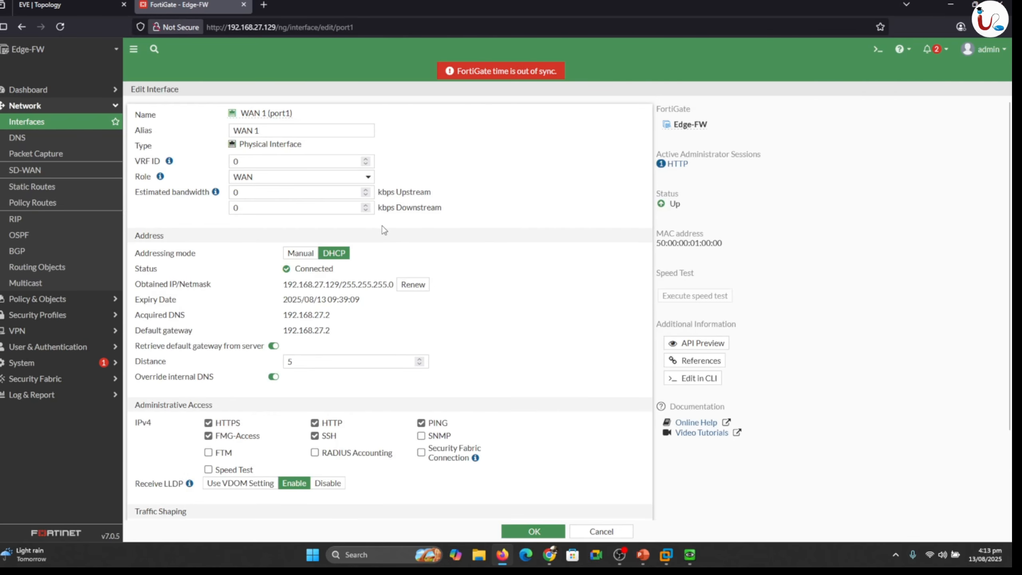
{"action": "left_click", "coordinate": [539, 531]}
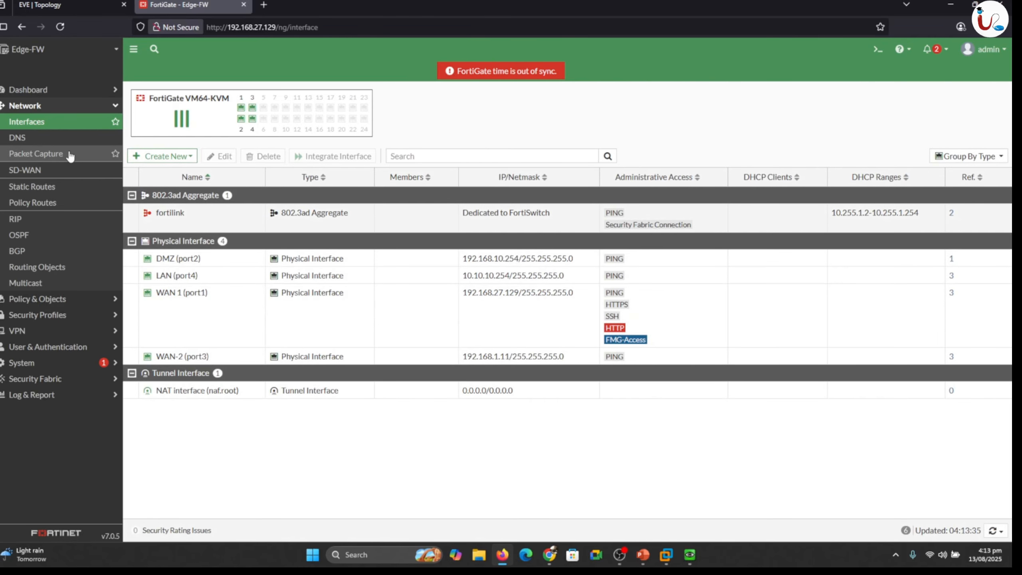
Set the gateway address of the WAN-2 default static route to Dynamic and save the route
{"action": "left_click", "coordinate": [24, 188]}
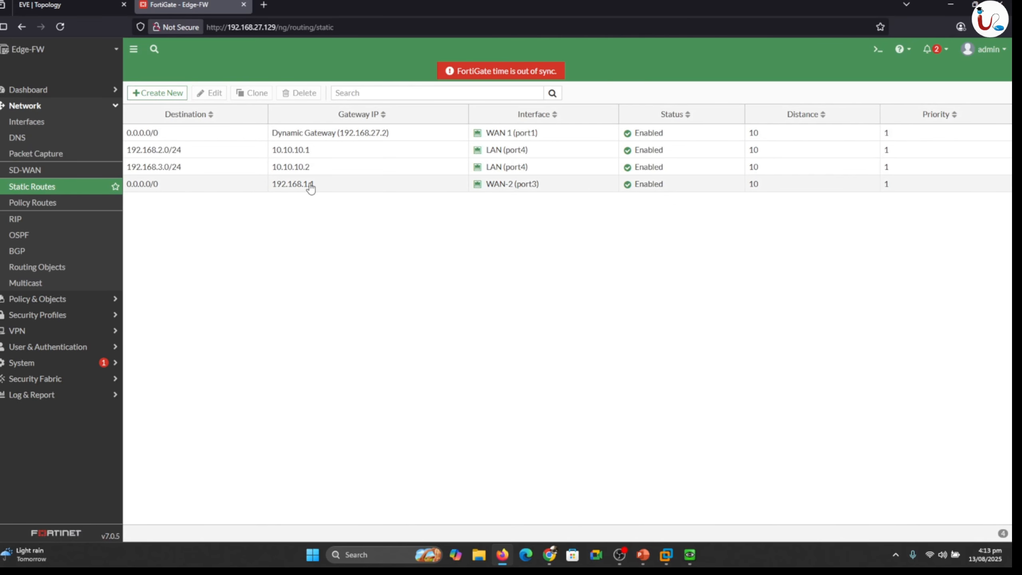
{"action": "double_click", "coordinate": [311, 188]}
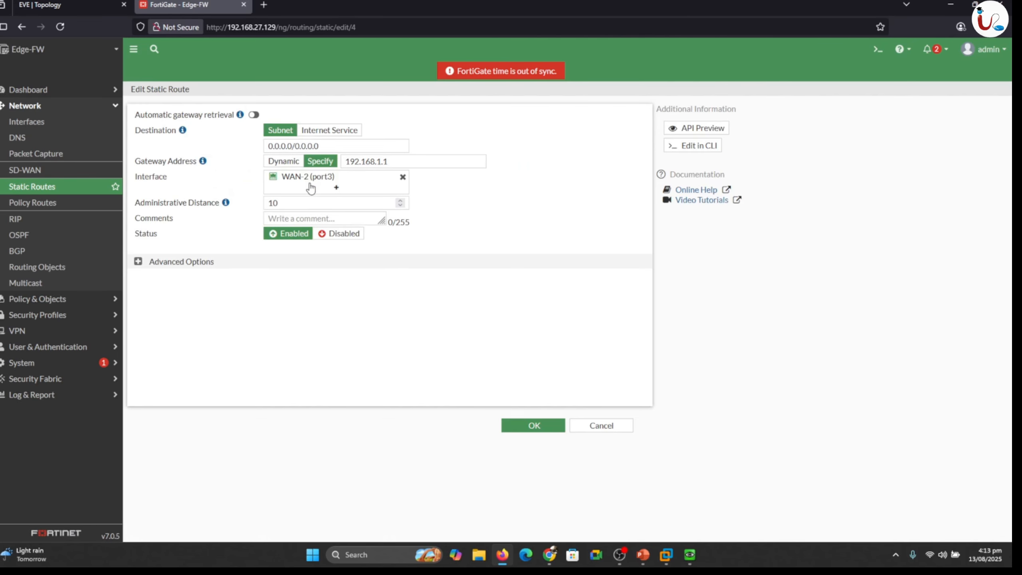
{"action": "left_click", "coordinate": [284, 161]}
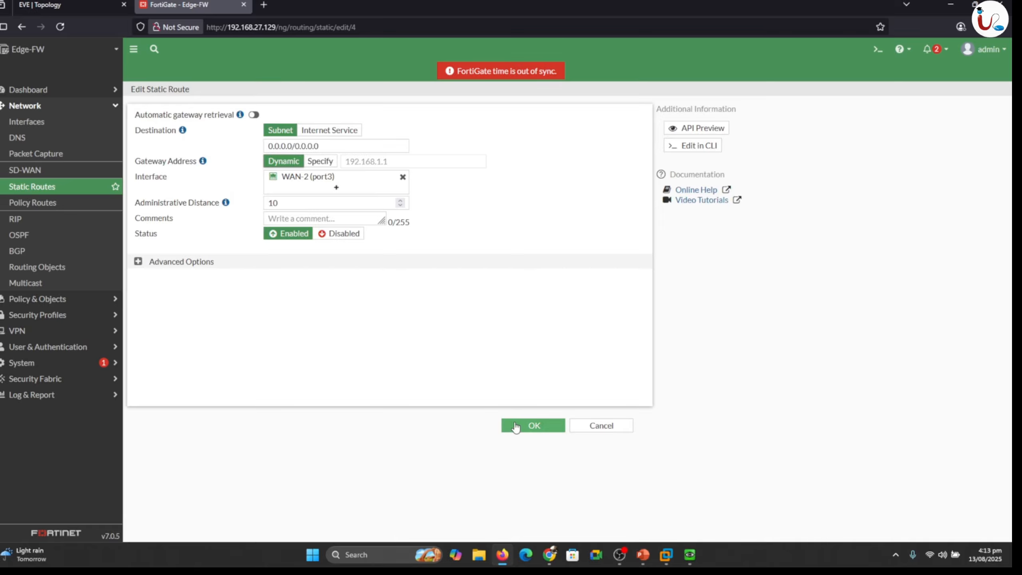
{"action": "left_click", "coordinate": [524, 433]}
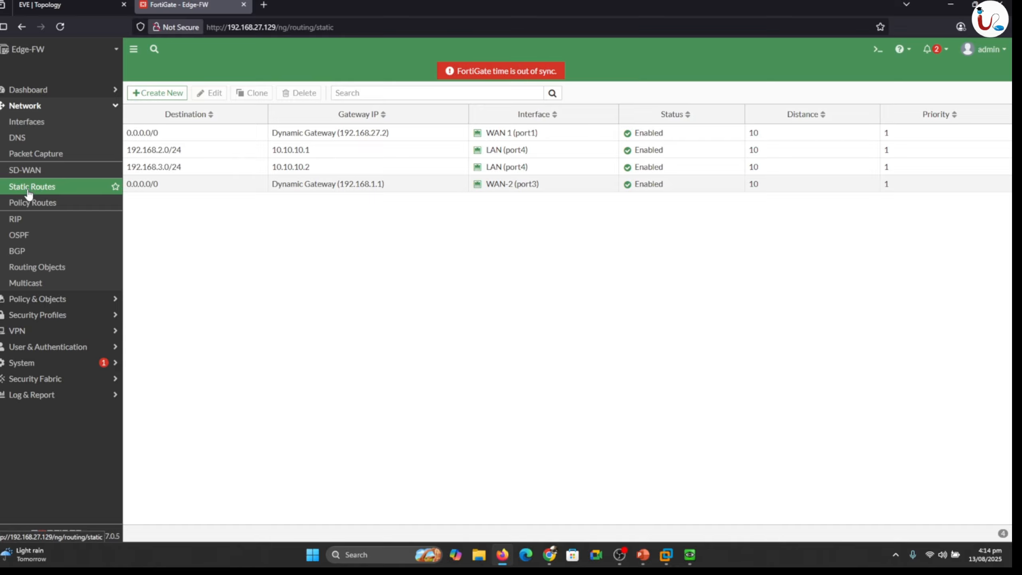
Review the LAN to WAN firewall policy and its outgoing interfaces
{"action": "left_click", "coordinate": [112, 106]}
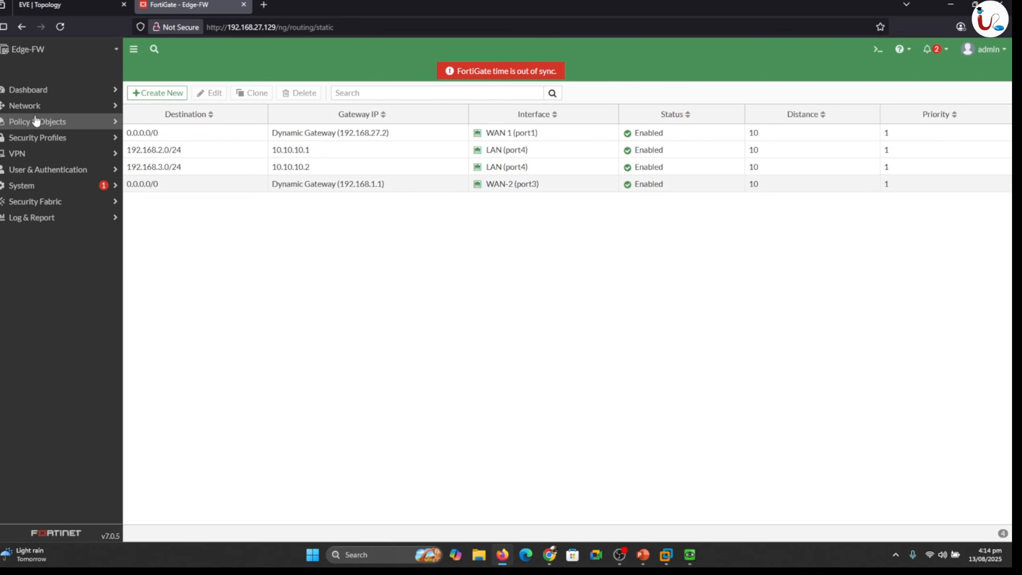
{"action": "left_click", "coordinate": [30, 121]}
{"action": "left_click", "coordinate": [35, 137]}
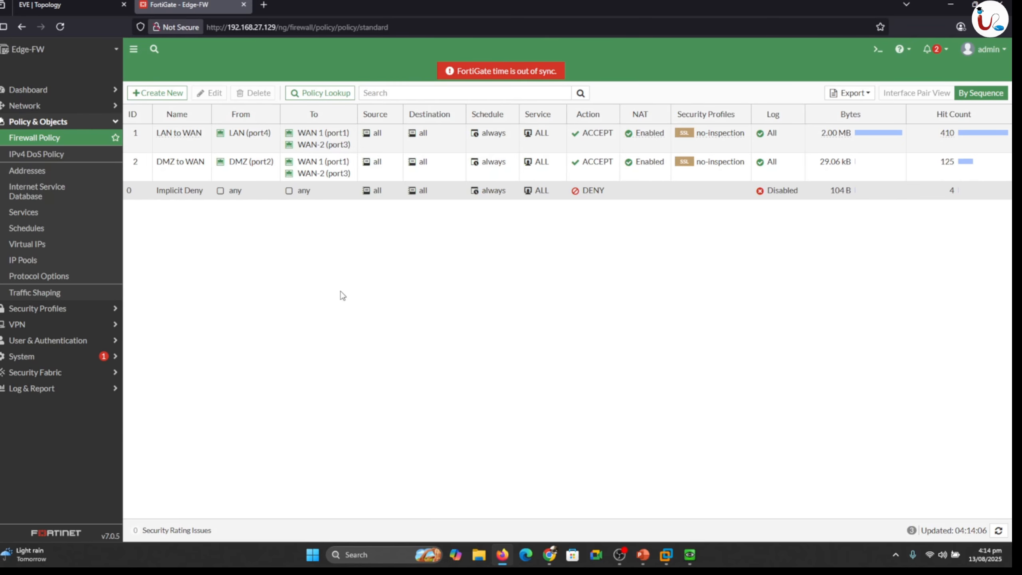
{"action": "double_click", "coordinate": [304, 139]}
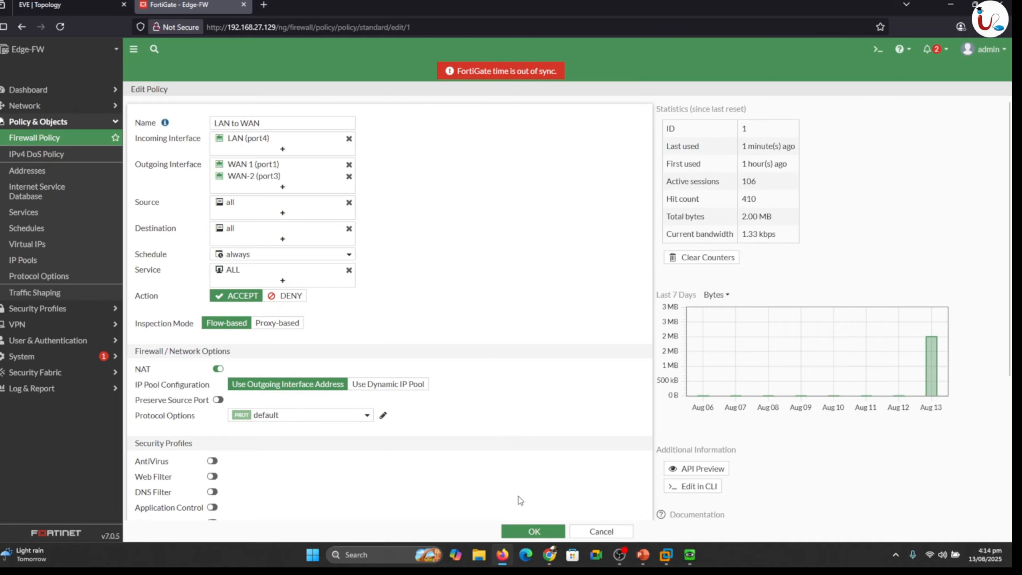
{"action": "left_click", "coordinate": [539, 529]}
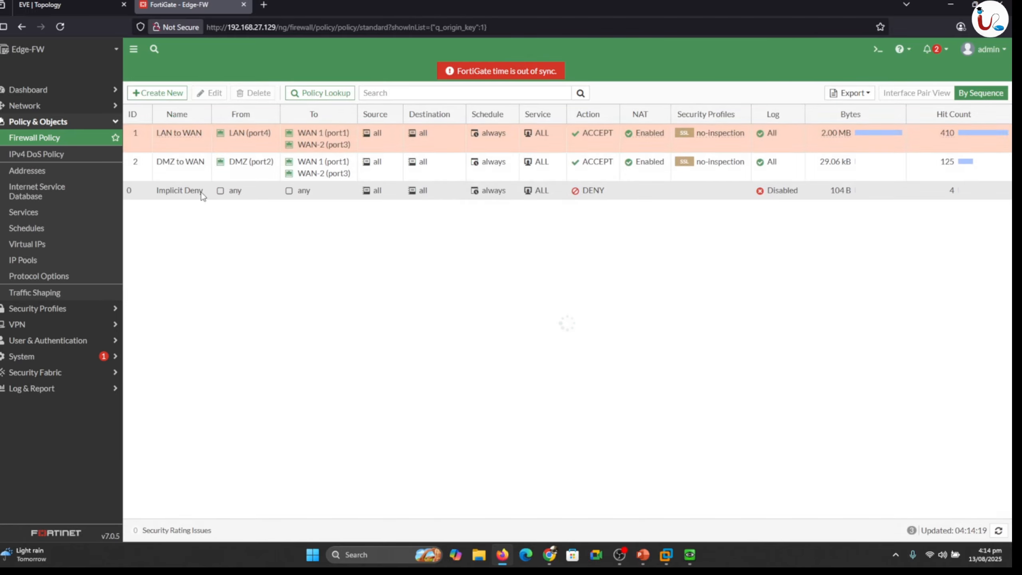
Examine which destination interface the sessions from each source use in FortiView Sessions
{"action": "left_click", "coordinate": [28, 90]}
{"action": "left_click", "coordinate": [47, 264]}
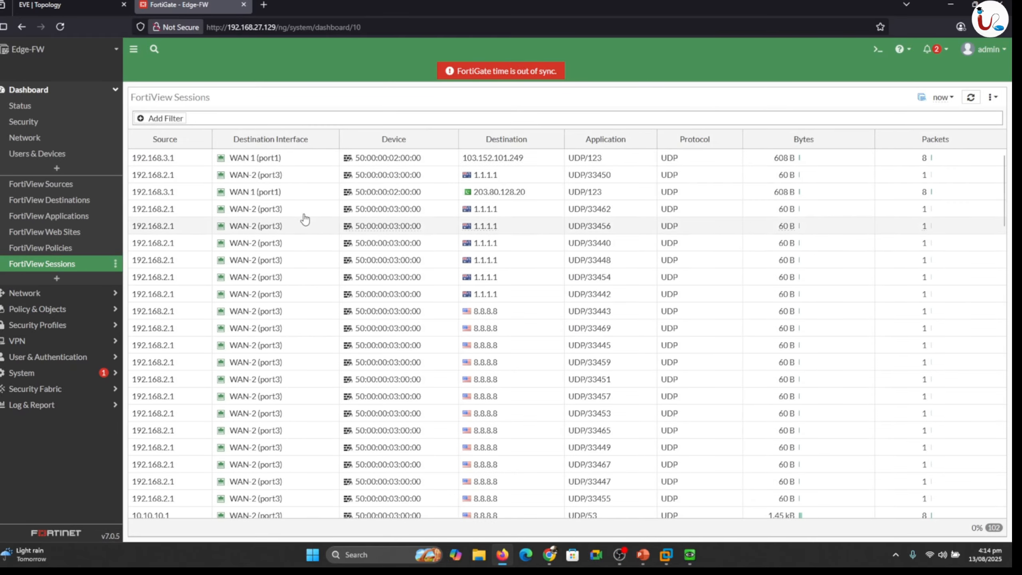
{"action": "mouse_move", "coordinate": [347, 208]}
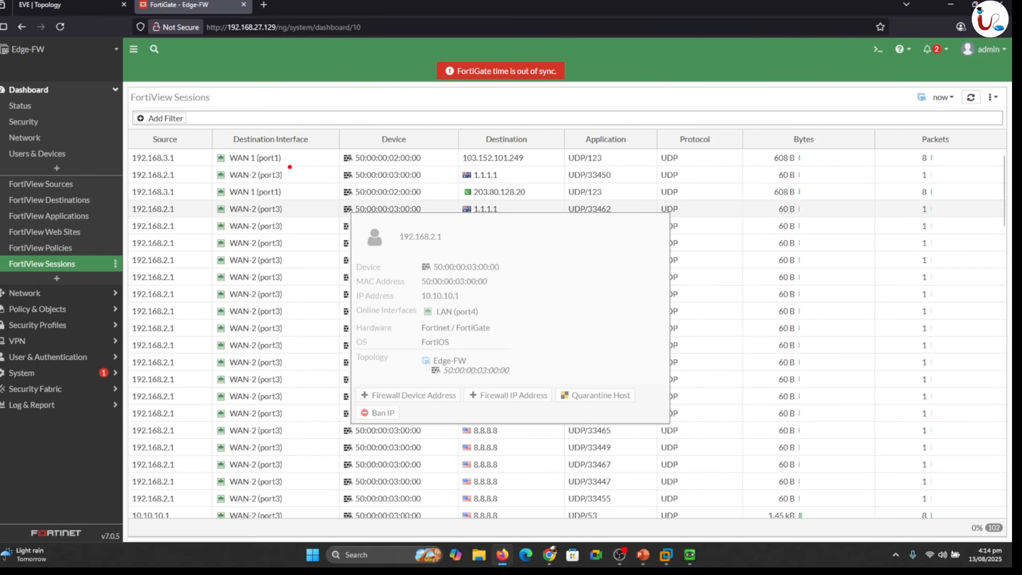
{"action": "left_click_drag", "start_coordinate": [291, 159], "coordinate": [307, 153]}
{"action": "left_click_drag", "start_coordinate": [295, 194], "coordinate": [323, 185]}
{"action": "mouse_move", "coordinate": [182, 160]}
{"action": "left_mouse_down"}
{"action": "mouse_move", "coordinate": [206, 157]}
{"action": "mouse_move", "coordinate": [206, 176]}
{"action": "left_mouse_up"}
{"action": "key", "text": "Escape"}
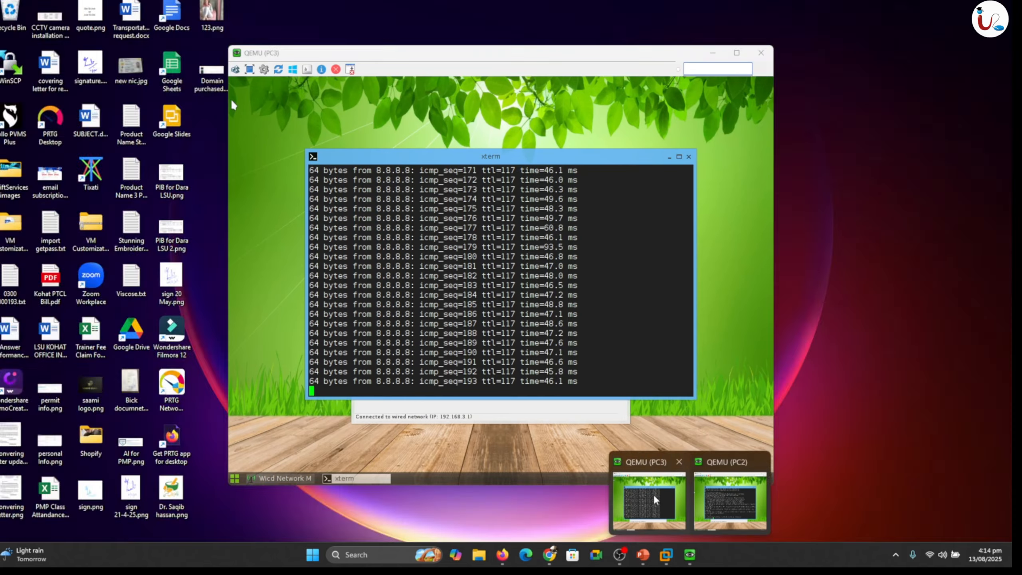
Stop the running ping in the PC3 terminal and run a traceroute to 8.8.8.8 to identify the WAN gateway it uses
{"action": "left_click", "coordinate": [656, 501]}
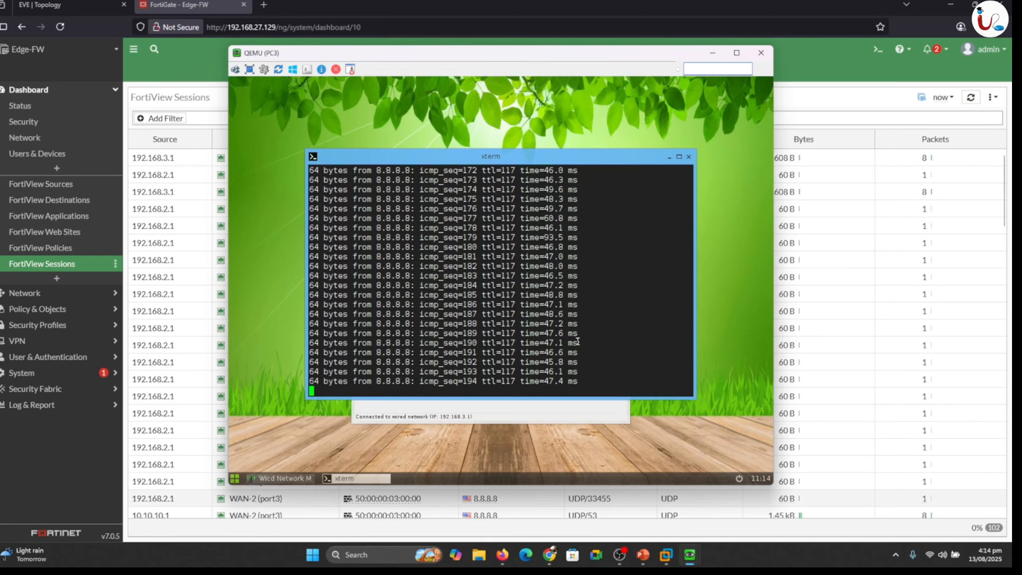
{"action": "key", "text": "ctrl+c"}
{"action": "key", "text": "Up"}
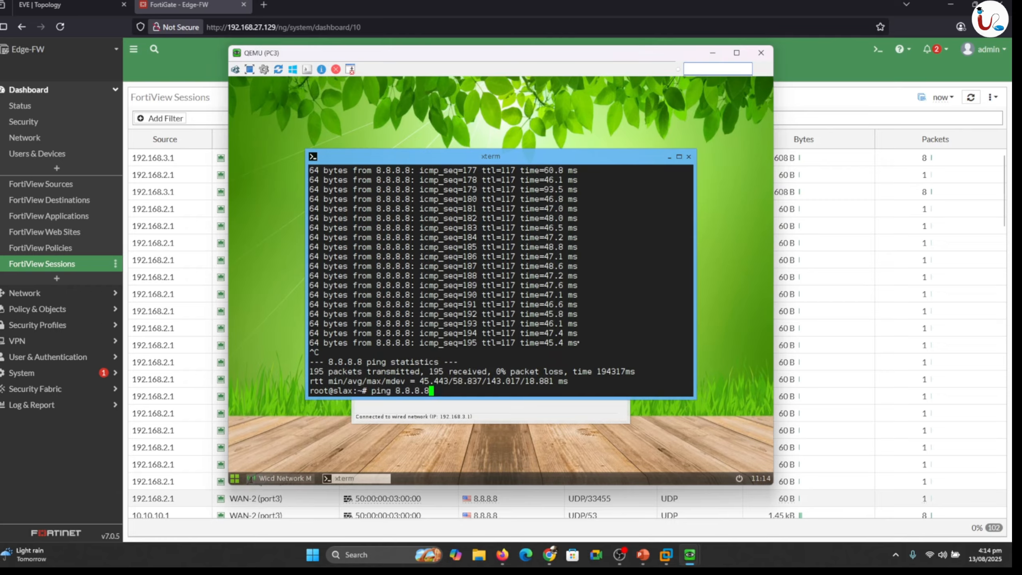
{"action": "key", "text": "Up"}
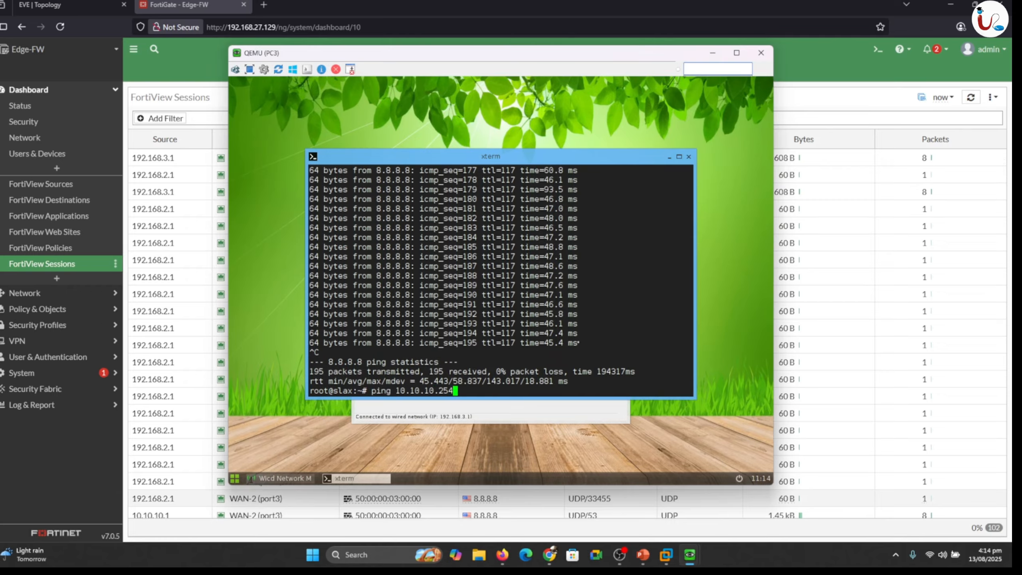
{"action": "key", "text": "Up"}
{"action": "key", "text": "Up"}
{"action": "key", "text": "Down"}
{"action": "key", "text": "Down"}
{"action": "key", "text": "Down"}
{"action": "key", "text": "Down"}
{"action": "key", "text": "Down"}
{"action": "key", "text": "Up"}
{"action": "key", "text": "Up"}
{"action": "key", "text": "Up"}
{"action": "key", "text": "Up"}
{"action": "key", "text": "Down"}
{"action": "key", "text": "Up"}
{"action": "key", "text": "BackSpace"}
{"action": "key", "text": "BackSpace"}
{"action": "key", "text": "BackSpace"}
{"action": "key", "text": "BackSpace"}
{"action": "key", "text": "BackSpace"}
{"action": "key", "text": "BackSpace"}
{"action": "key", "text": "BackSpace"}
{"action": "key", "text": "BackSpace"}
{"action": "key", "text": "BackSpace"}
{"action": "key", "text": "BackSpace"}
{"action": "key", "text": "BackSpace"}
{"action": "key", "text": "BackSpace"}
{"action": "type", "text": "traceroute 8.8.8.8"}
{"action": "key", "text": "Return"}
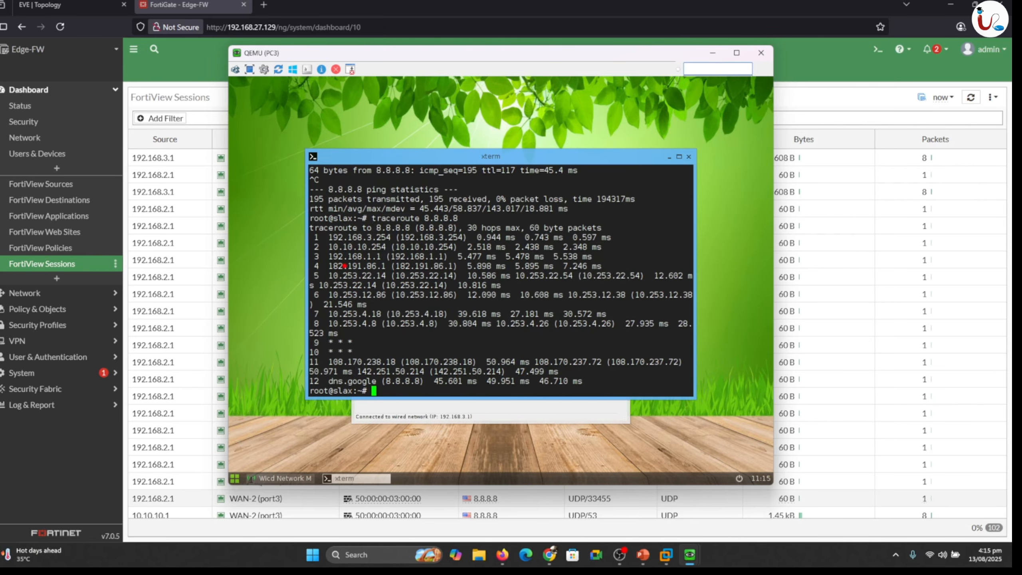
{"action": "left_click_drag", "start_coordinate": [345, 266], "coordinate": [466, 266]}
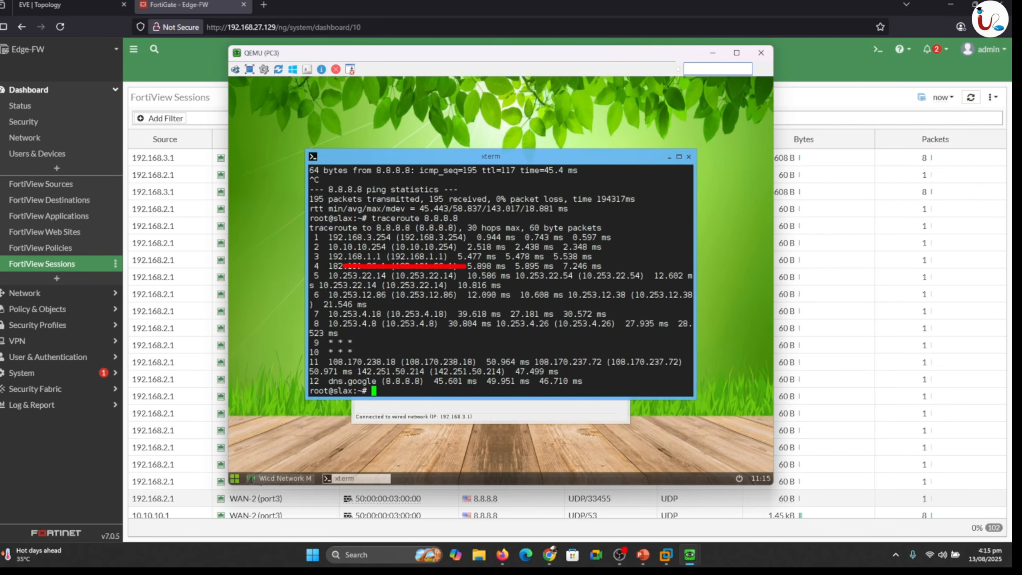
{"action": "mouse_move", "coordinate": [491, 213]}
{"action": "left_mouse_down"}
{"action": "mouse_move", "coordinate": [590, 210]}
{"action": "mouse_move", "coordinate": [639, 192]}
{"action": "mouse_move", "coordinate": [654, 205]}
{"action": "left_mouse_up"}
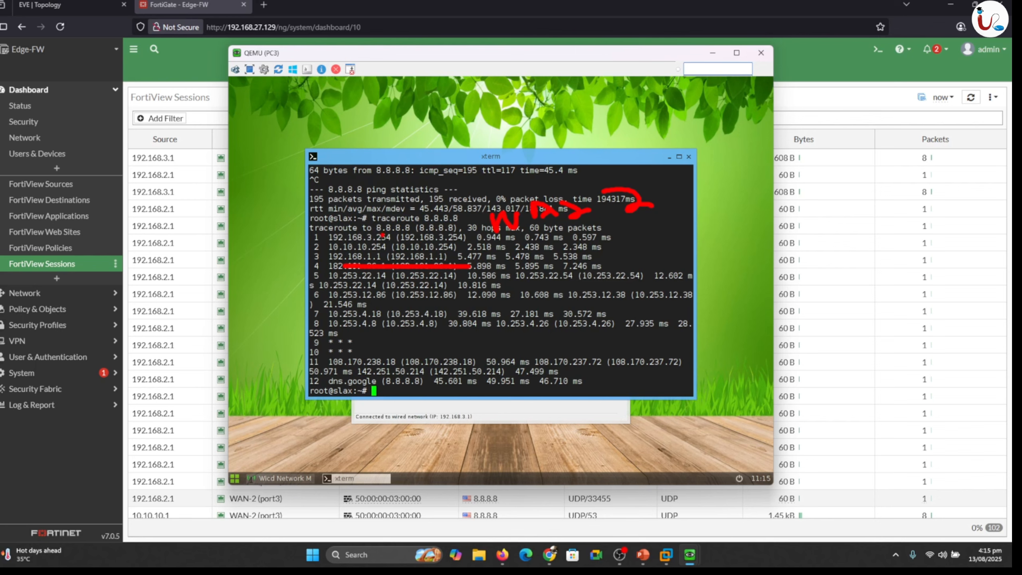
{"action": "left_click_drag", "start_coordinate": [380, 238], "coordinate": [416, 233]}
{"action": "key", "text": "Escape"}
Run a short ping to 1.1.1.1 from the PC3 terminal
{"action": "key", "text": "Up"}
{"action": "key", "text": "Up"}
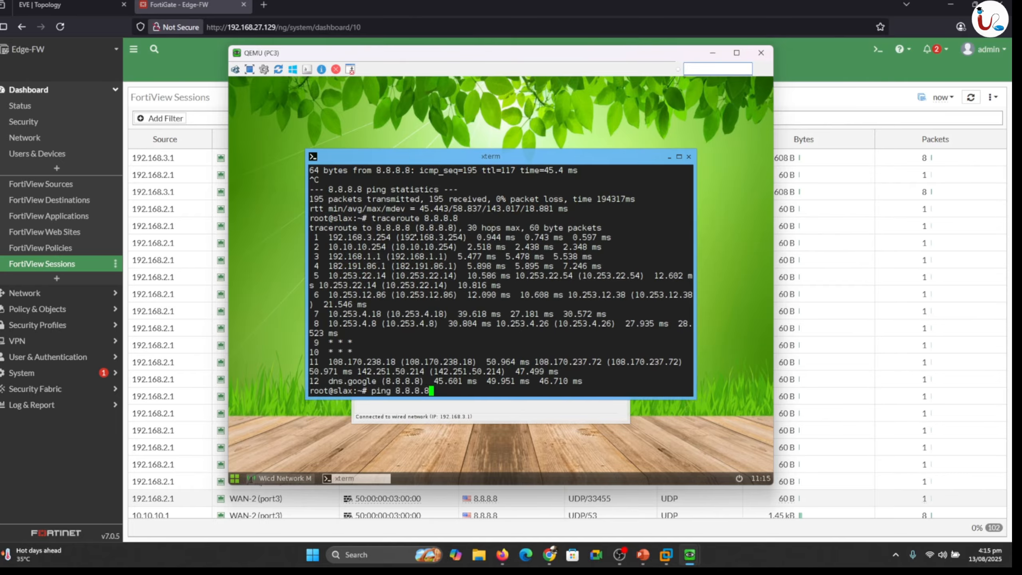
{"action": "key", "text": "BackSpace"}
{"action": "key", "text": "BackSpace"}
{"action": "key", "text": "BackSpace"}
{"action": "key", "text": "BackSpace"}
{"action": "key", "text": "BackSpace"}
{"action": "key", "text": "BackSpace"}
{"action": "key", "text": "BackSpace"}
{"action": "type", "text": "1.1.1.1"}
{"action": "key", "text": "Return"}
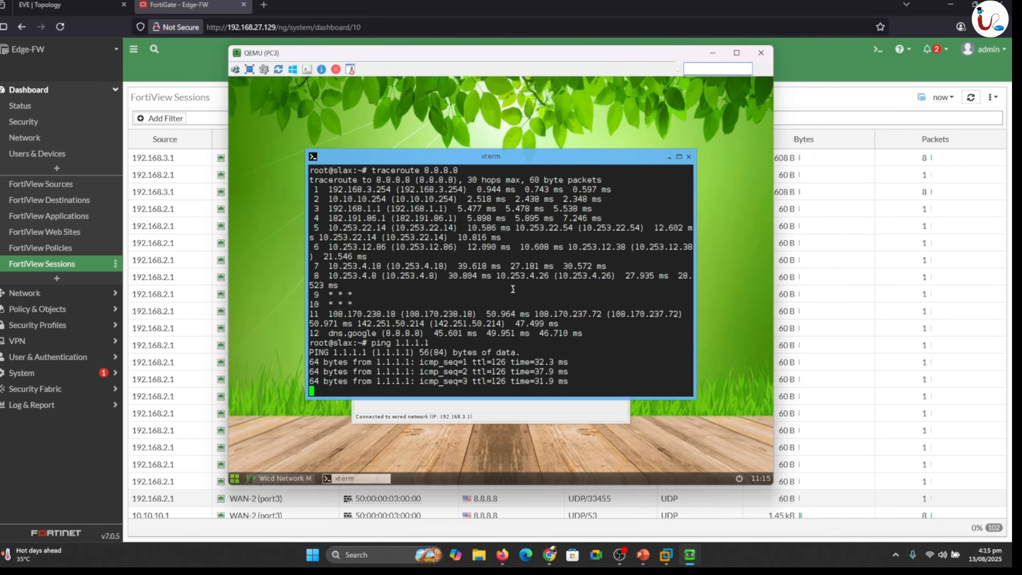
{"action": "key", "text": "ctrl+c"}
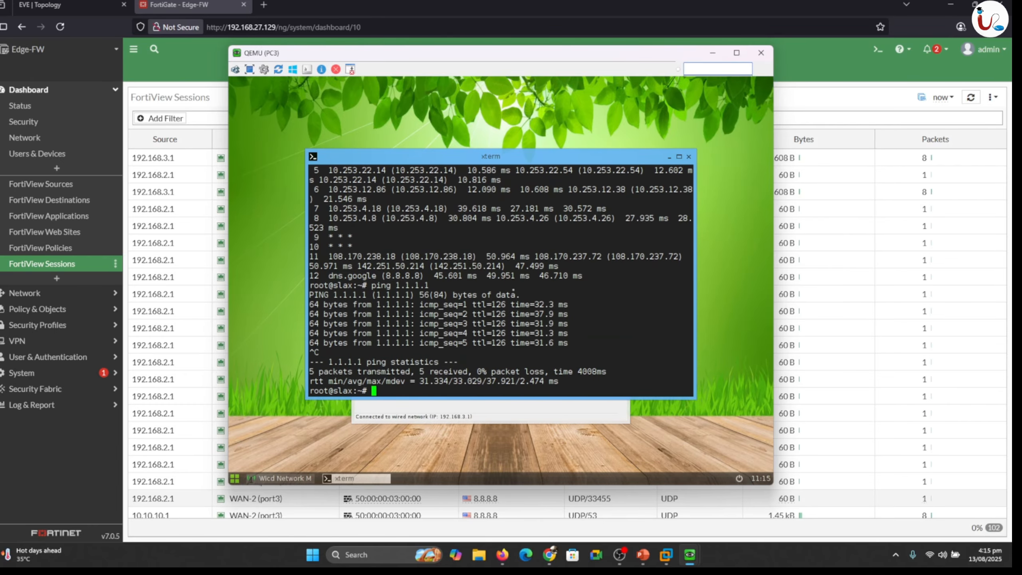
Run a traceroute to 1.1.1.1 from the PC3 terminal and check which WAN gateway it uses
{"action": "key", "text": "Up"}
{"action": "key", "text": "Up"}
{"action": "key", "text": "BackSpace"}
{"action": "key", "text": "BackSpace"}
{"action": "key", "text": "BackSpace"}
{"action": "key", "text": "BackSpace"}
{"action": "key", "text": "BackSpace"}
{"action": "key", "text": "BackSpace"}
{"action": "key", "text": "BackSpace"}
{"action": "type", "text": "1.1.1.1"}
{"action": "key", "text": "Return"}
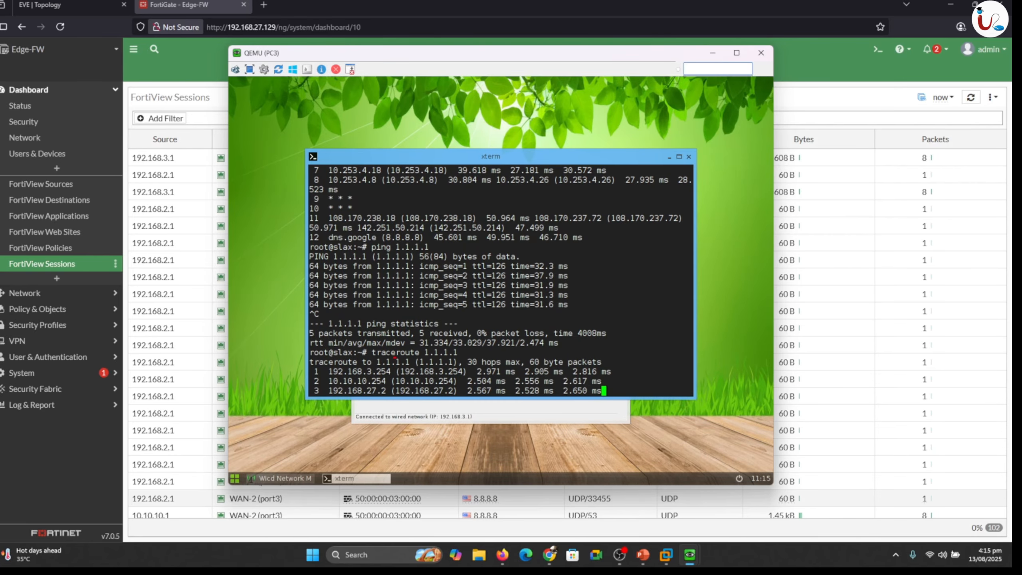
{"action": "left_click_drag", "start_coordinate": [389, 381], "coordinate": [415, 358]}
{"action": "mouse_move", "coordinate": [456, 323]}
{"action": "left_mouse_down"}
{"action": "mouse_move", "coordinate": [505, 287]}
{"action": "mouse_move", "coordinate": [586, 292]}
{"action": "left_mouse_up"}
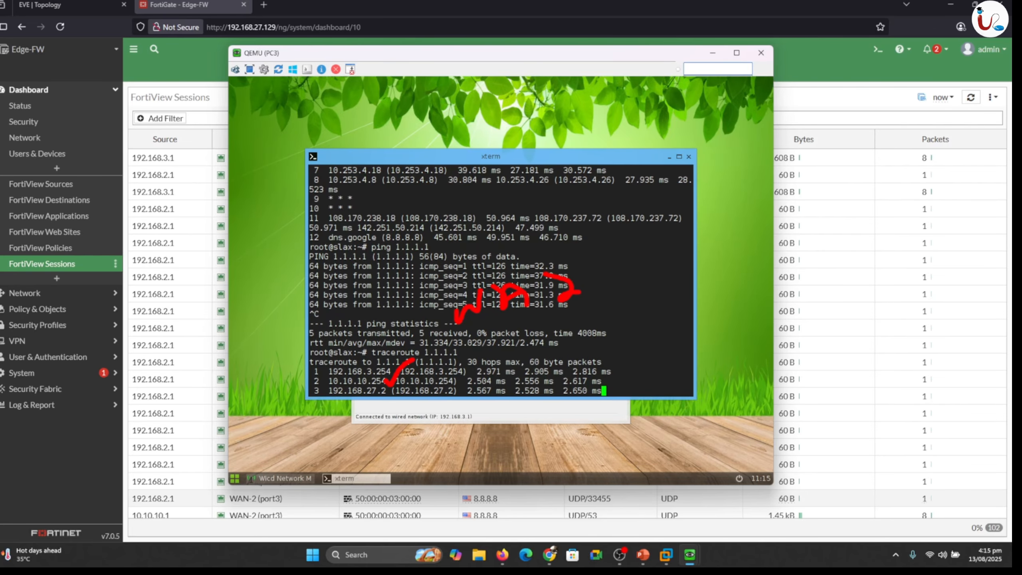
{"action": "left_click_drag", "start_coordinate": [377, 189], "coordinate": [515, 198]}
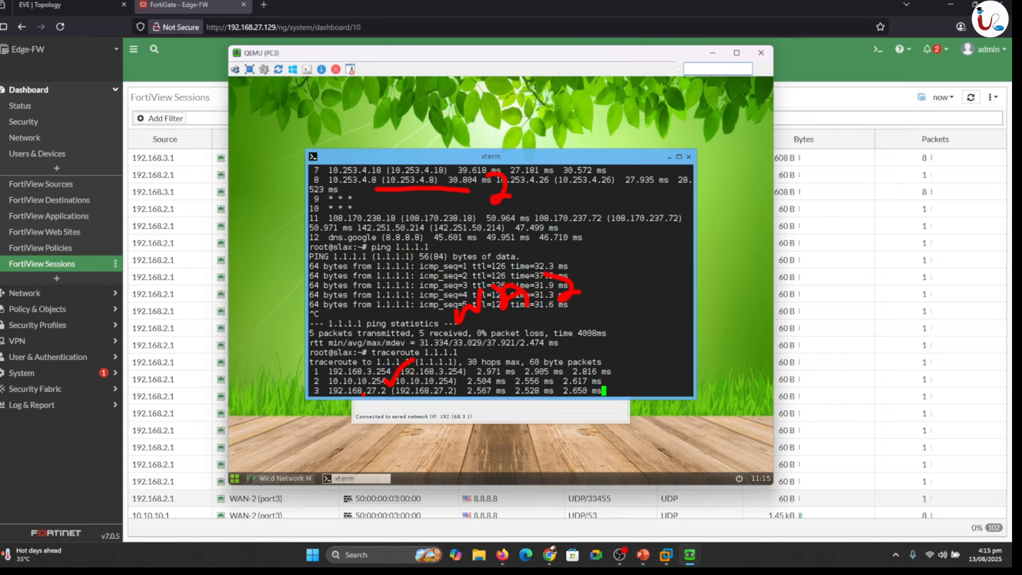
{"action": "key", "text": "Escape"}
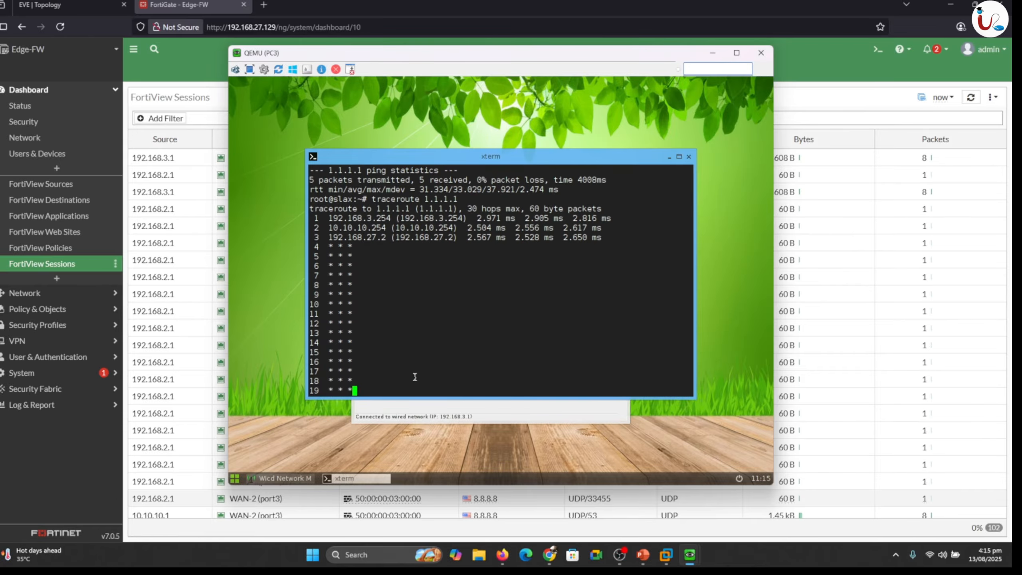
Minimize the PC3 console and refresh FortiView Sessions to compare the WAN interfaces used for 1.1.1.1 and 8.8.8.8
{"action": "left_click", "coordinate": [712, 53]}
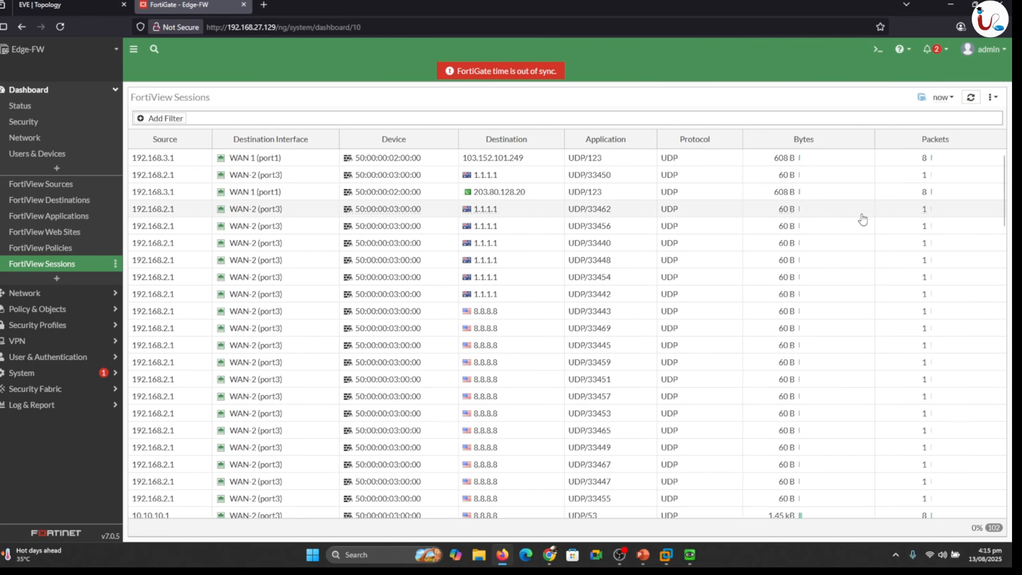
{"action": "left_click", "coordinate": [970, 99]}
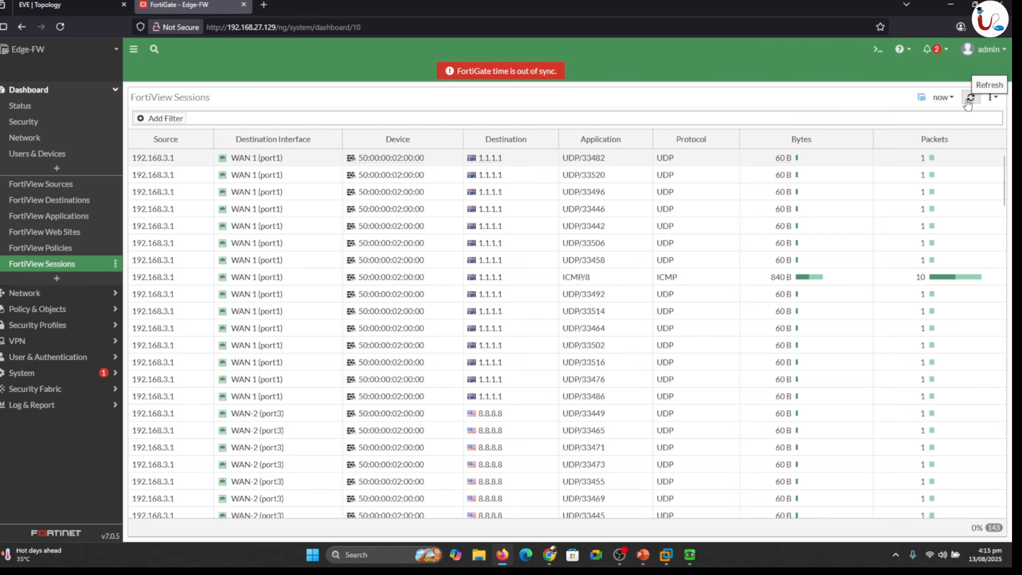
{"action": "left_click", "coordinate": [970, 98]}
{"action": "left_click", "coordinate": [970, 99]}
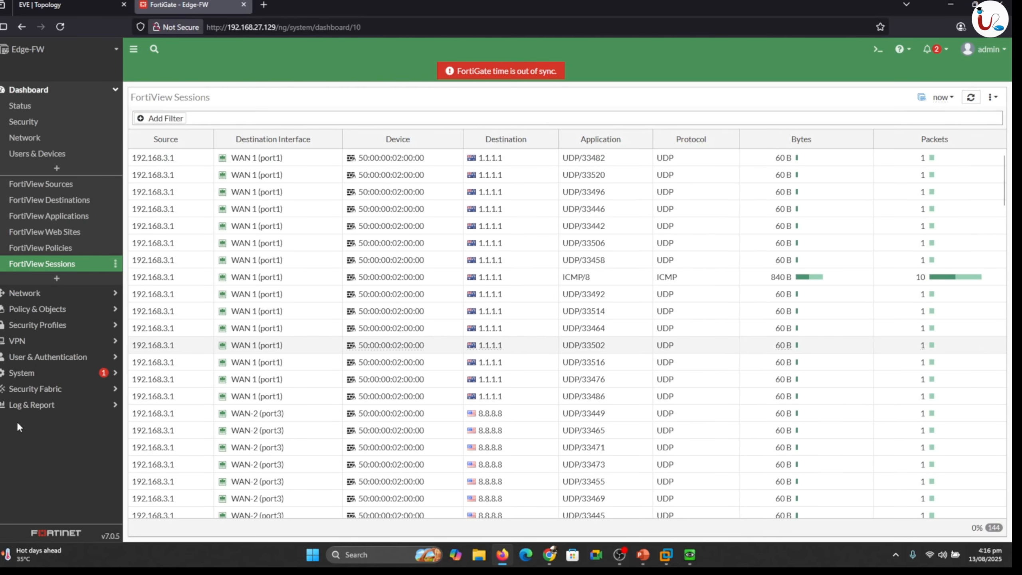
Open the Forward Traffic log and remove its 192.168.2.1 source filter to list traffic from all sources
{"action": "left_click", "coordinate": [11, 407]}
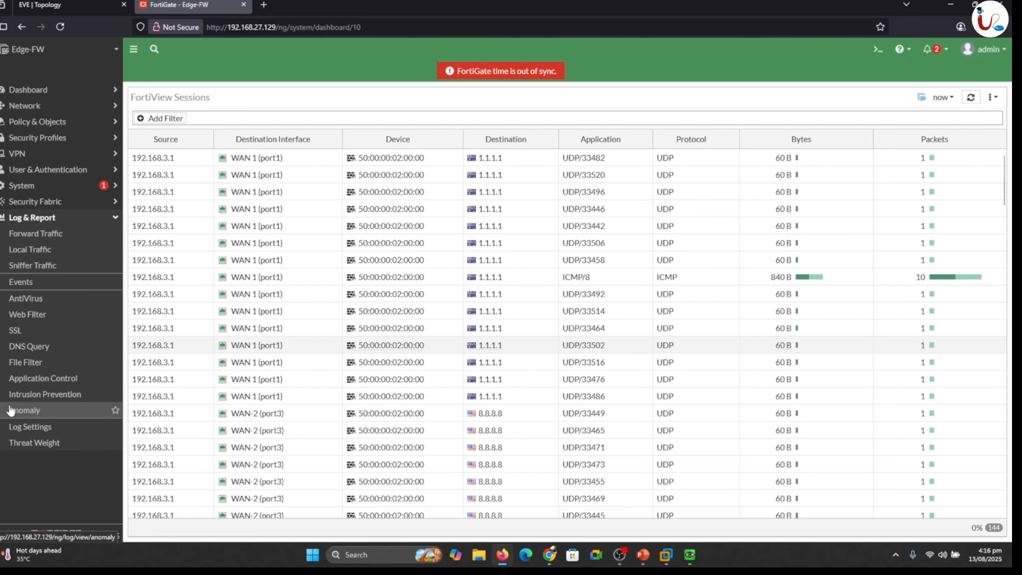
{"action": "left_click", "coordinate": [56, 238]}
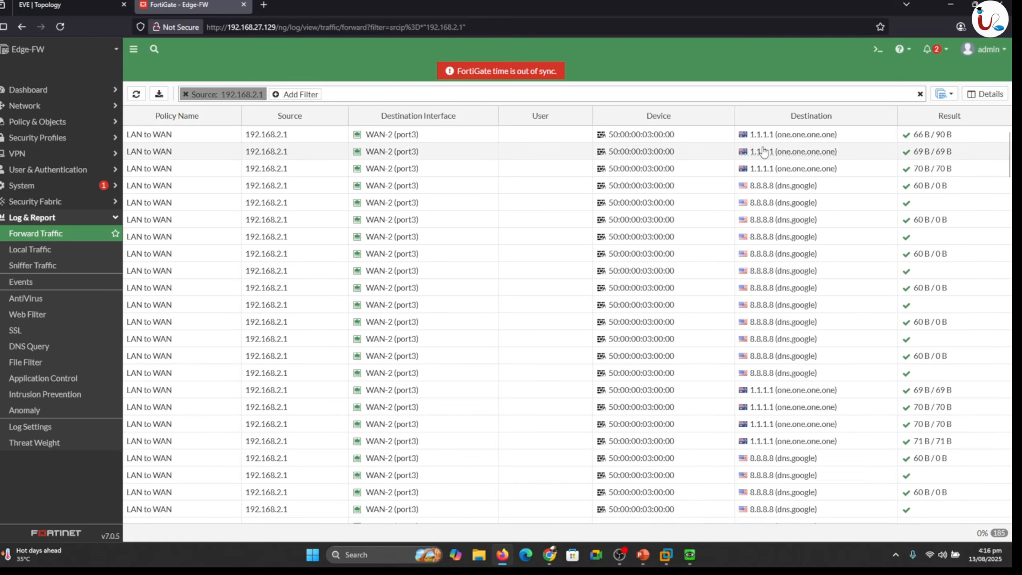
{"action": "mouse_move", "coordinate": [768, 137]}
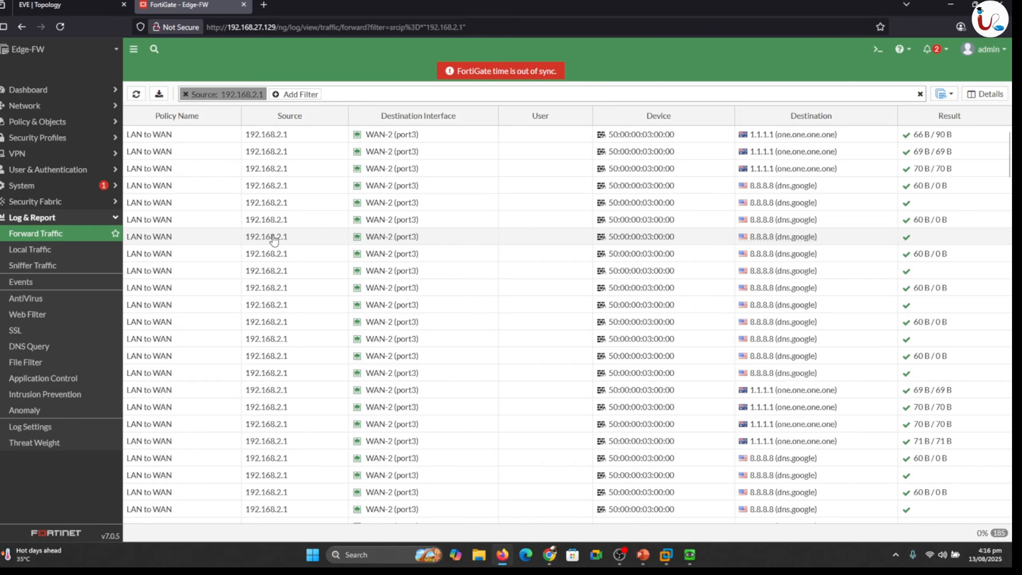
{"action": "left_click", "coordinate": [186, 94]}
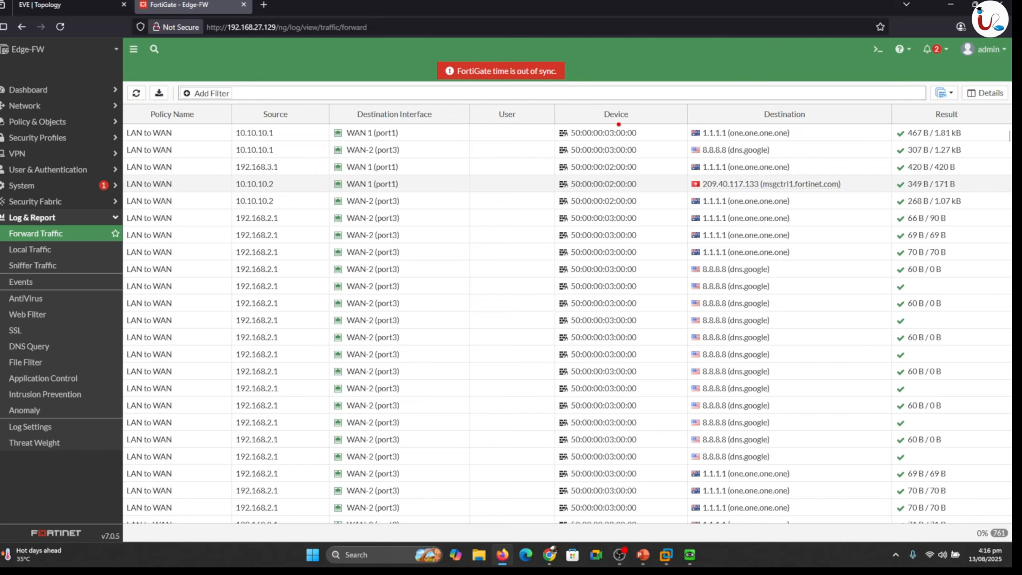
Compare the destination interfaces of the 1.1.1.1 and 8.8.8.8 entries in the Forward Traffic log
{"action": "left_click_drag", "start_coordinate": [684, 136], "coordinate": [405, 132]}
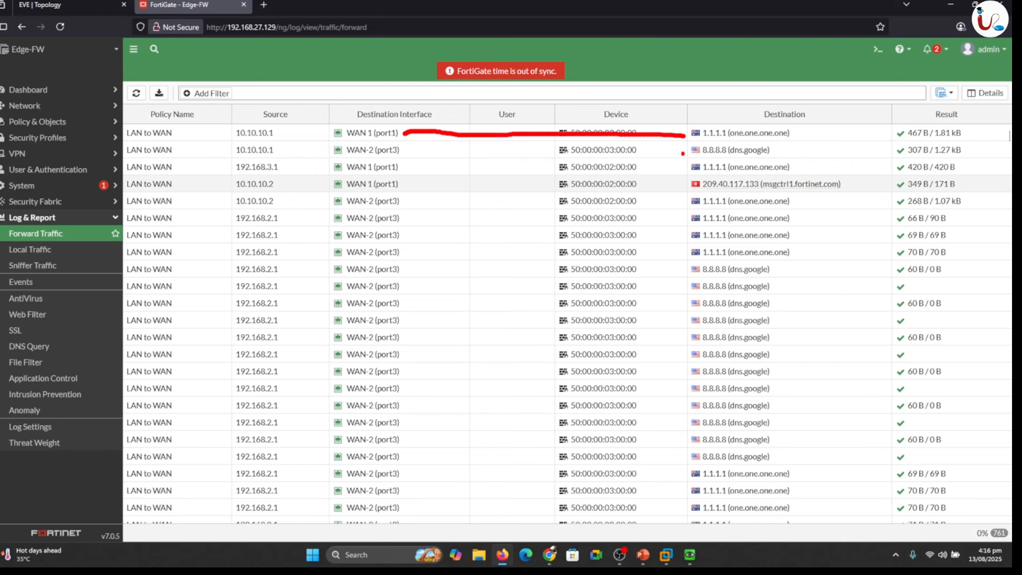
{"action": "left_click_drag", "start_coordinate": [671, 150], "coordinate": [406, 152]}
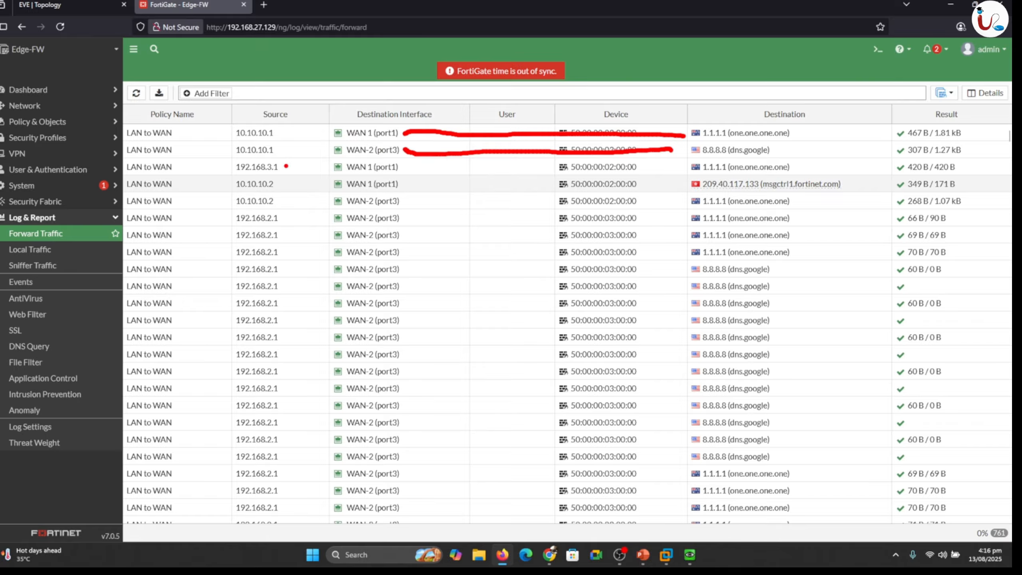
{"action": "left_click_drag", "start_coordinate": [288, 165], "coordinate": [676, 165]}
{"action": "key", "text": "Escape"}
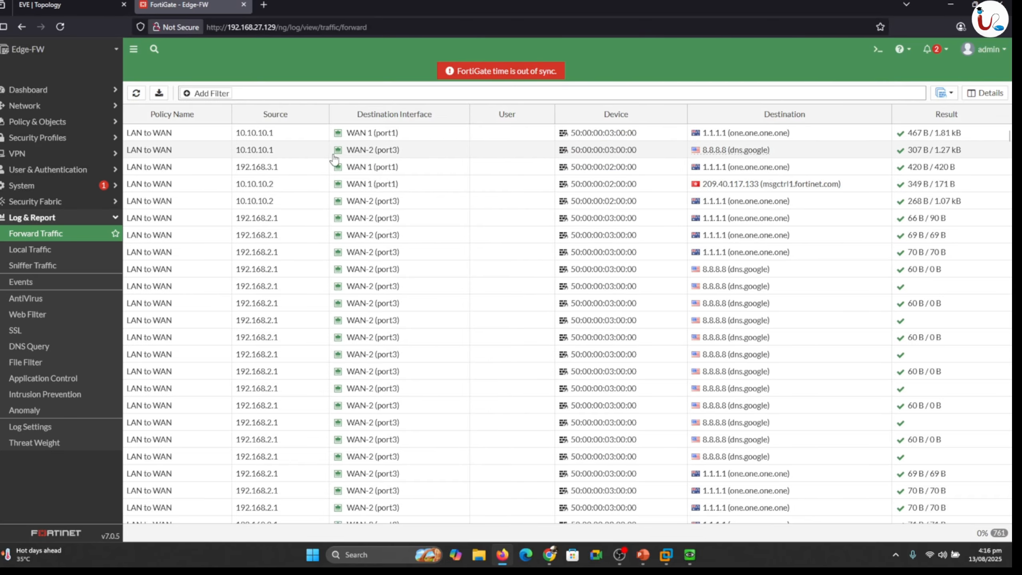
{"action": "key", "text": "ctrl+2"}
{"action": "left_click_drag", "start_coordinate": [406, 165], "coordinate": [421, 163]}
{"action": "key", "text": "Escape"}
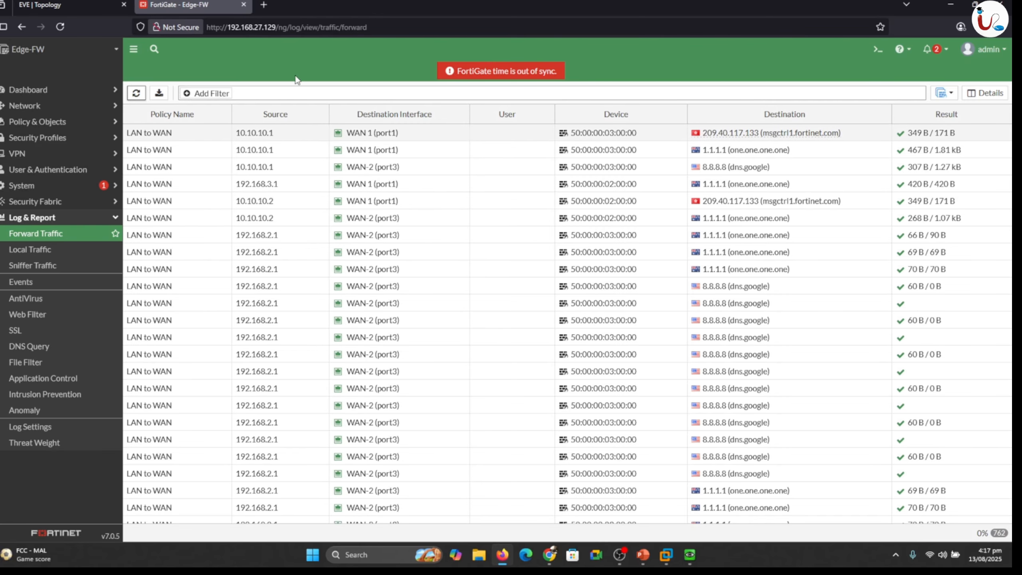
Return to FortiView Sessions and refresh the session list
{"action": "left_click", "coordinate": [22, 89]}
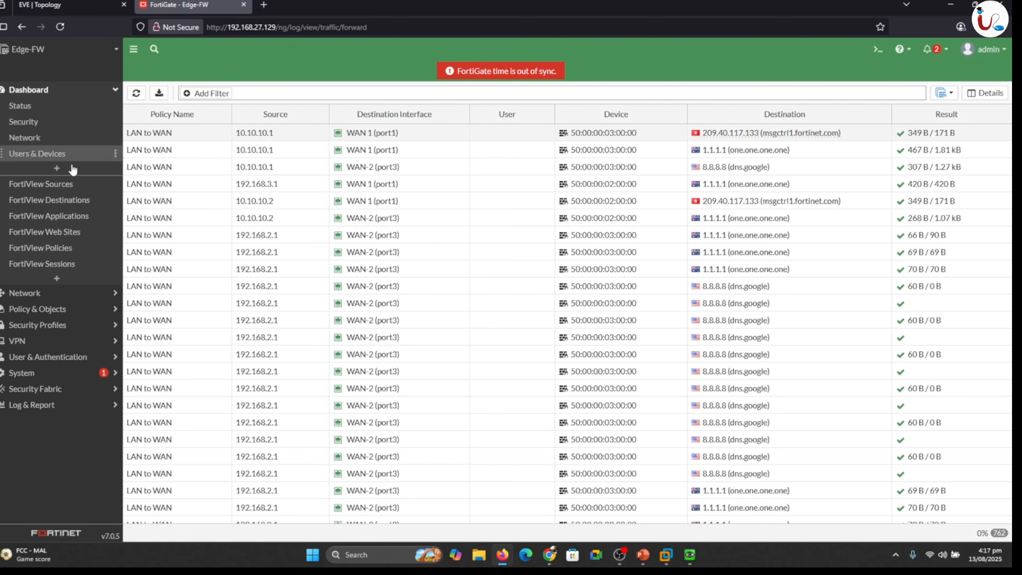
{"action": "left_click", "coordinate": [56, 264]}
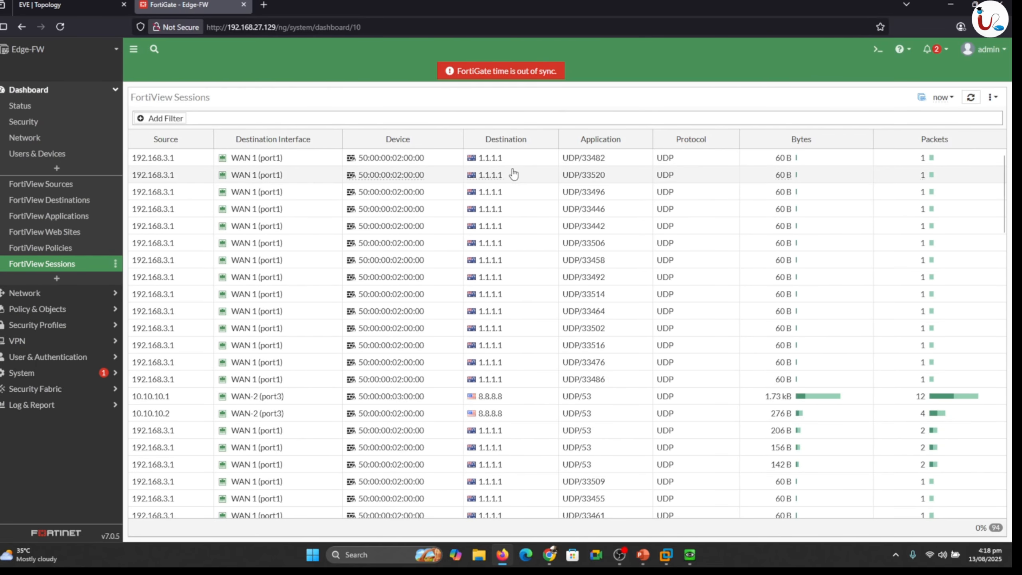
{"action": "left_click", "coordinate": [970, 97]}
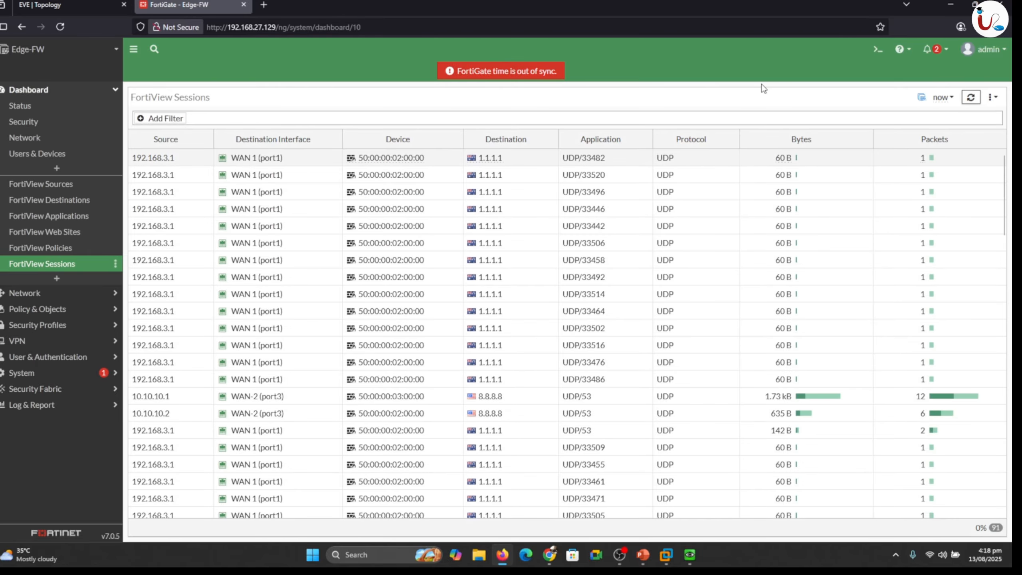
Enter dia sys session clear in the Edge-FW CLI console, close the PC3 and PC2 console windows, and run the command
{"action": "left_click", "coordinate": [879, 49]}
{"action": "type", "text": "dia "}
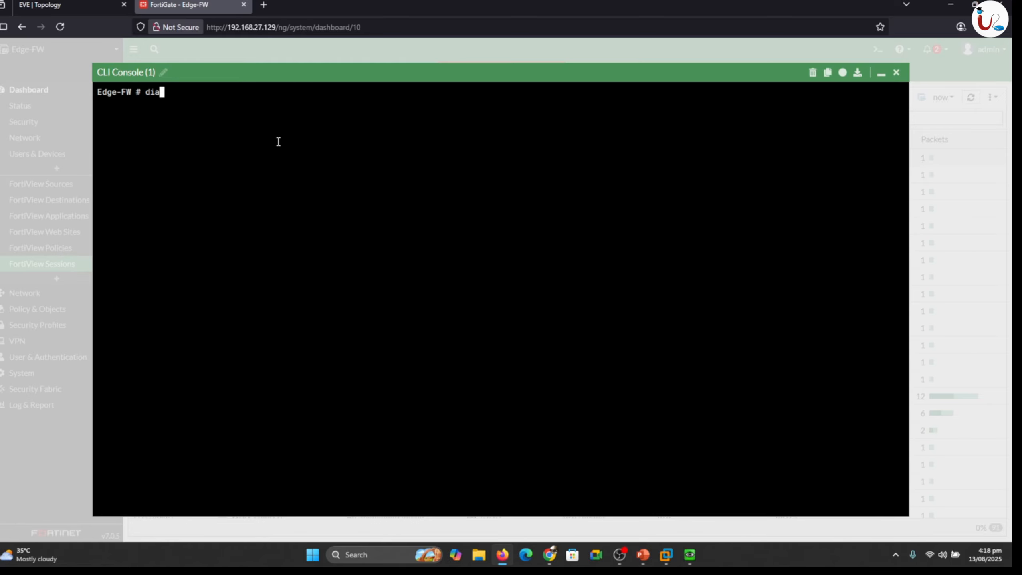
{"action": "type", "text": "sys session clear"}
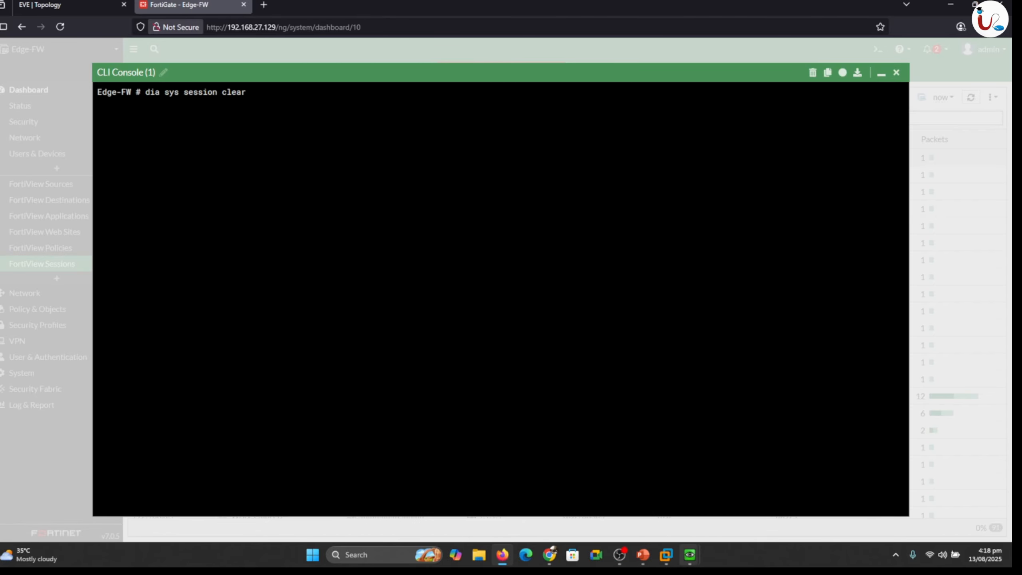
{"action": "mouse_move", "coordinate": [687, 559]}
{"action": "left_click", "coordinate": [678, 525]}
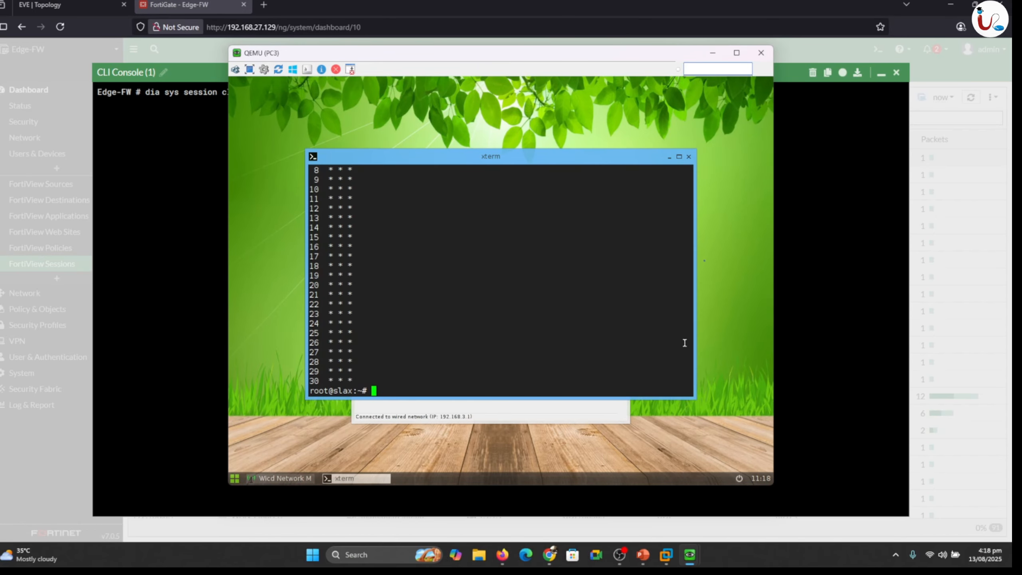
{"action": "left_click", "coordinate": [761, 52]}
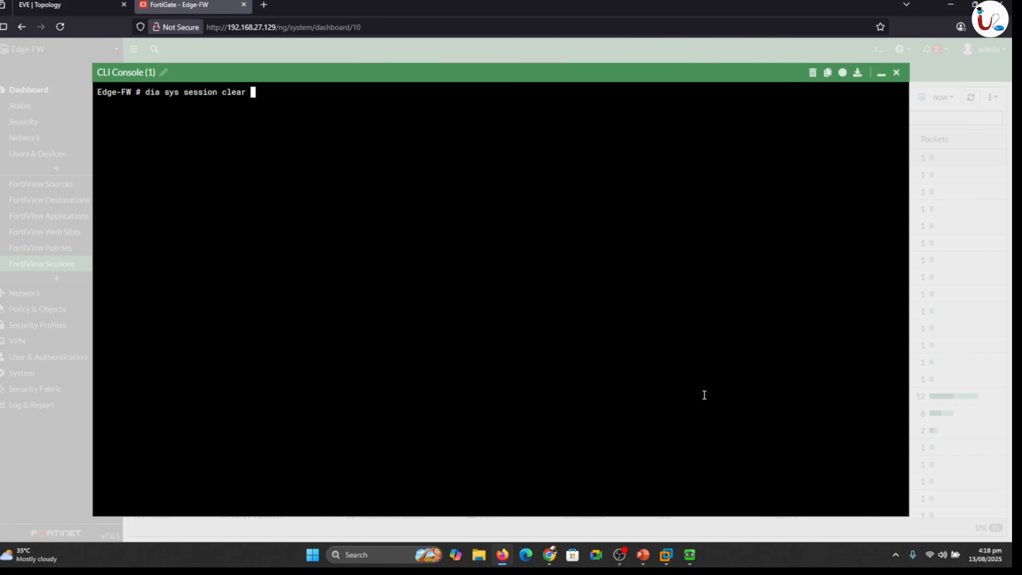
{"action": "left_click", "coordinate": [699, 557]}
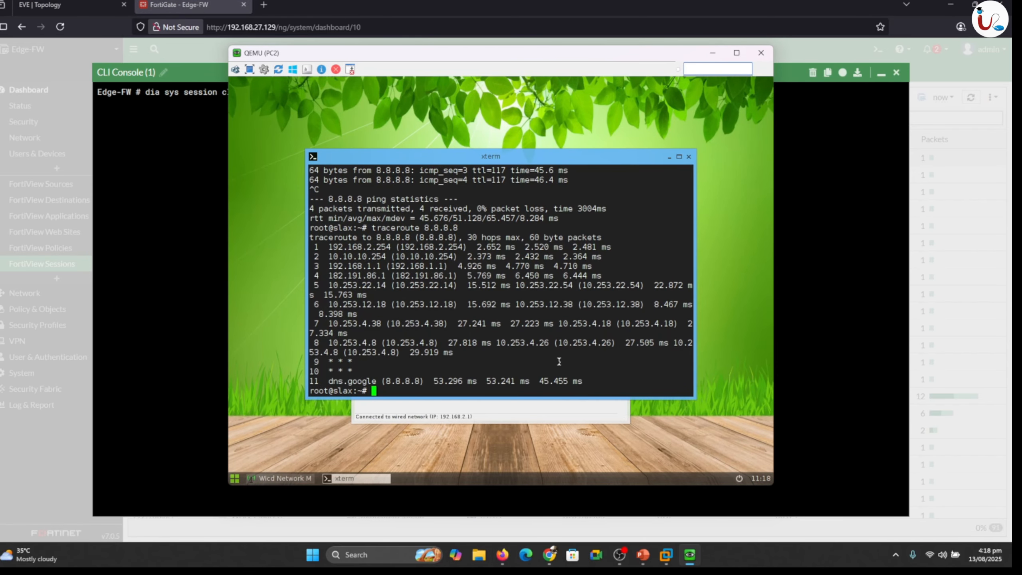
{"action": "left_click", "coordinate": [761, 52]}
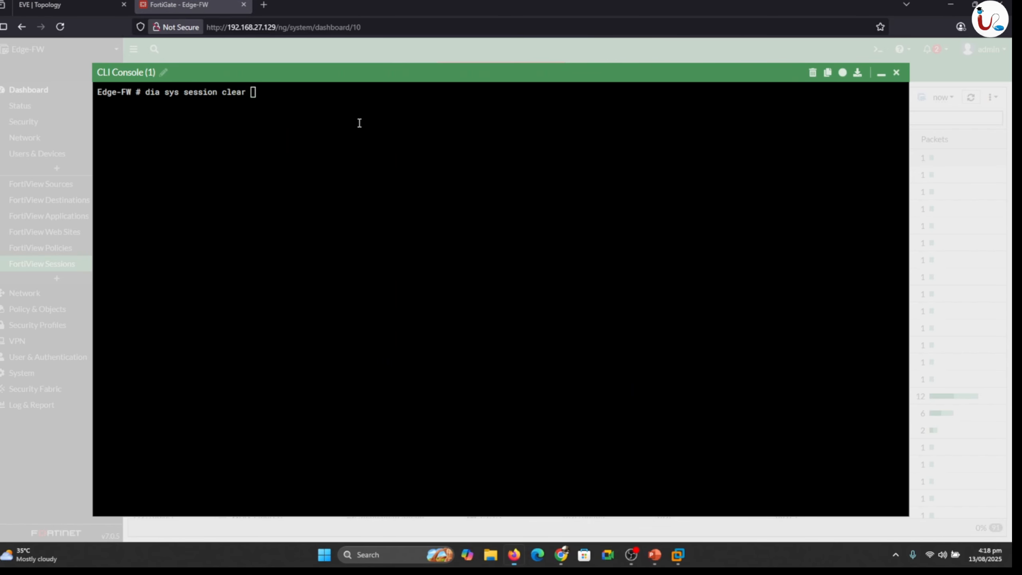
{"action": "key", "text": "Return"}
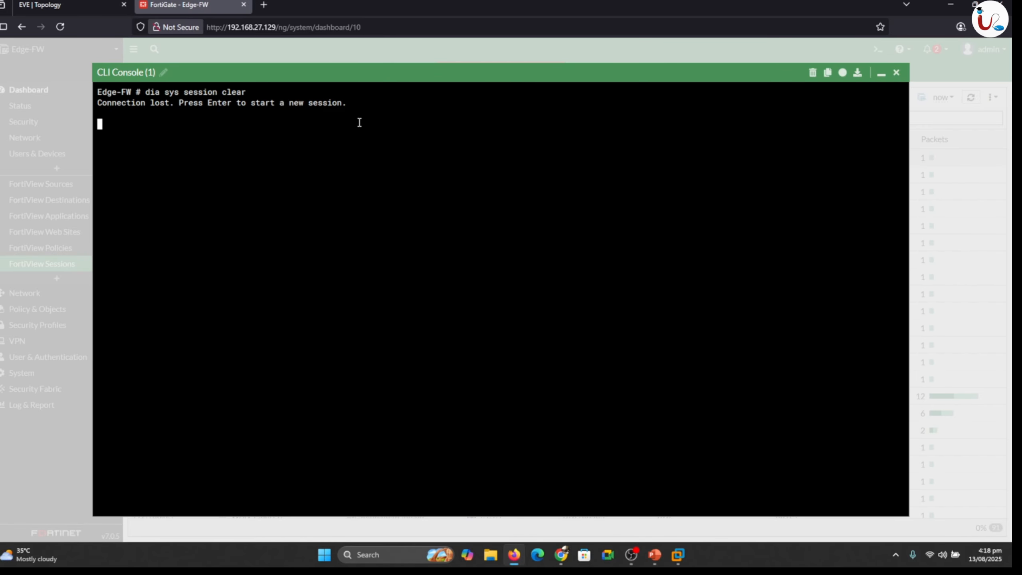
Close the CLI console and refresh FortiView Sessions to check the session list
{"action": "left_click", "coordinate": [896, 72]}
{"action": "left_click", "coordinate": [970, 98]}
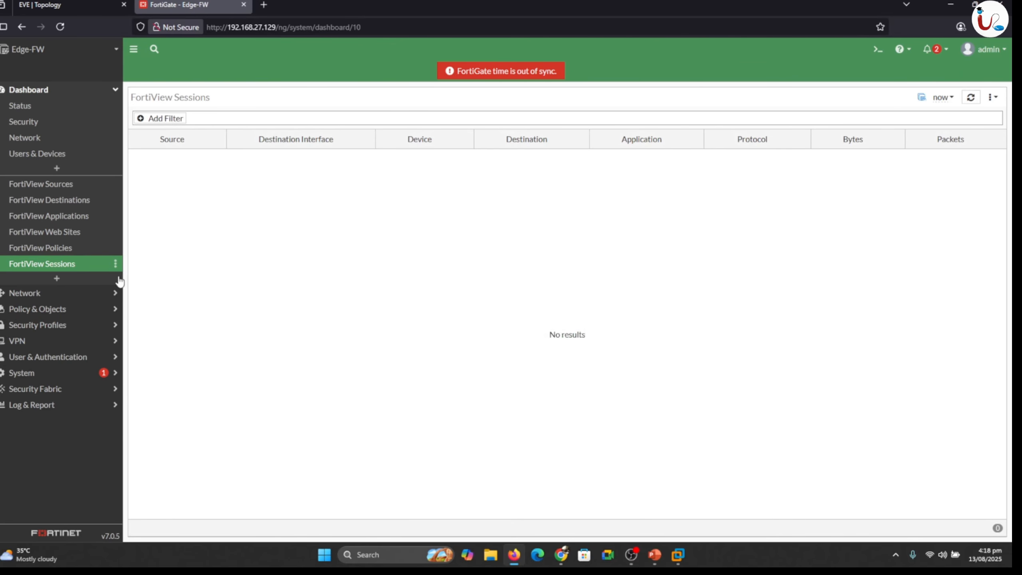
{"action": "left_click", "coordinate": [46, 405]}
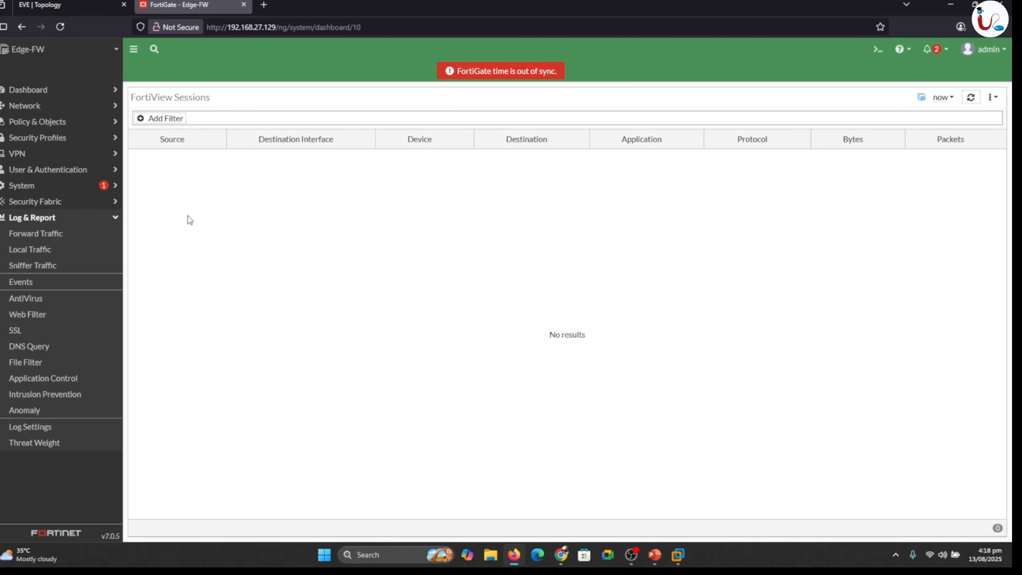
{"action": "left_click", "coordinate": [972, 98]}
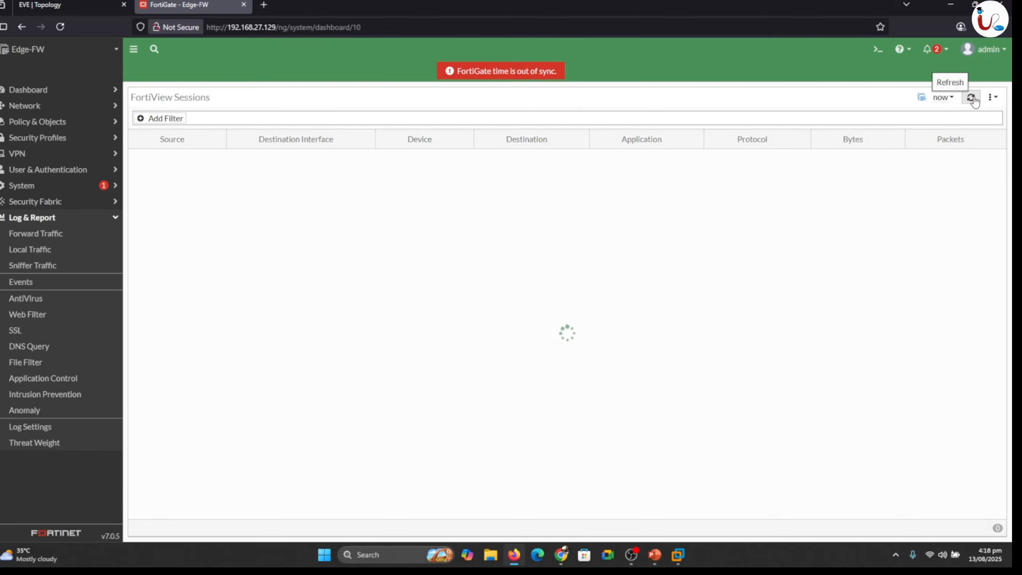
Open the PC3 console from the EVE topology and run a short ping to 1.1.1.1
{"action": "left_click", "coordinate": [116, 4]}
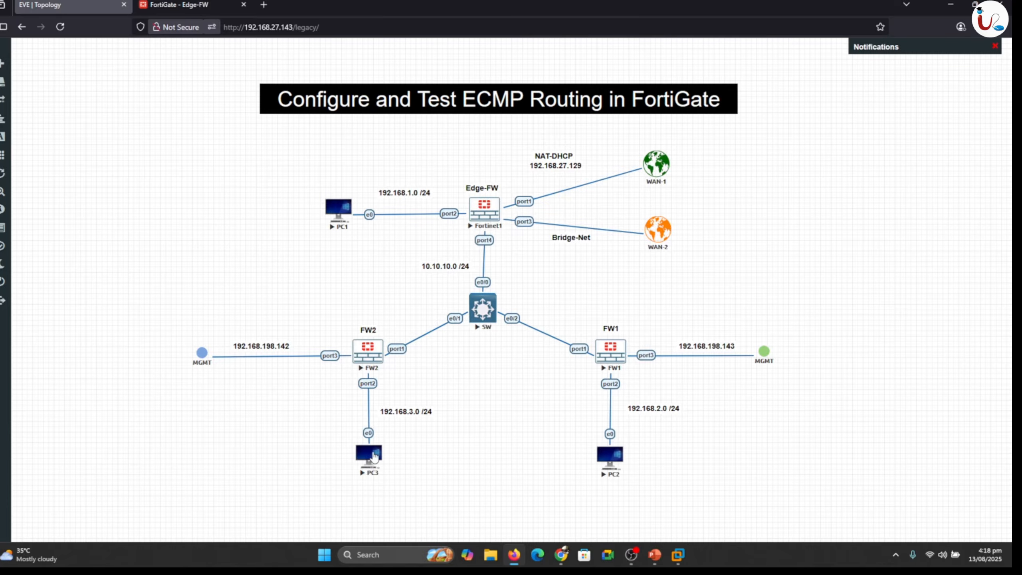
{"action": "left_click", "coordinate": [375, 457]}
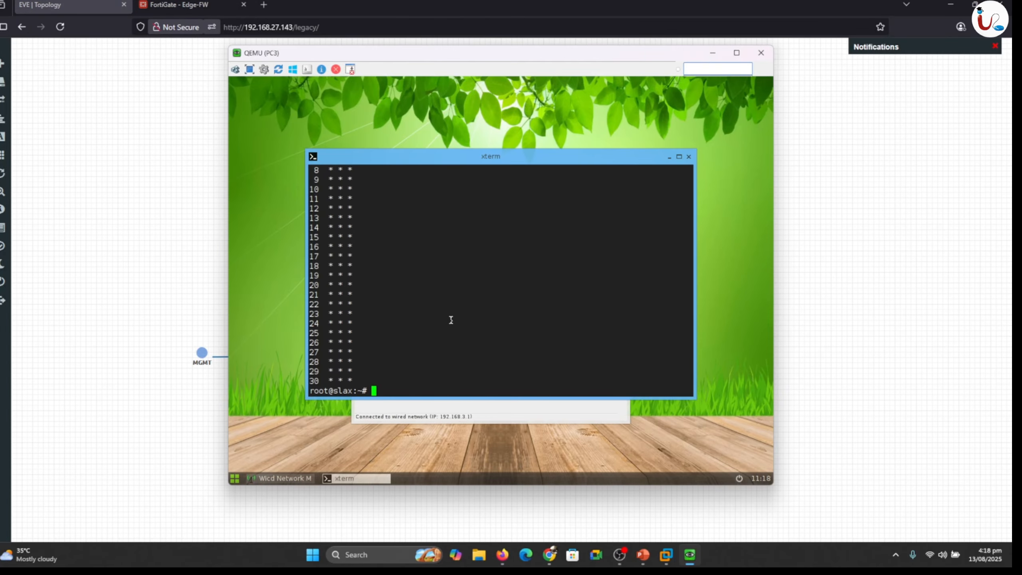
{"action": "key", "text": "Up"}
{"action": "key", "text": "Up"}
{"action": "key", "text": "Return"}
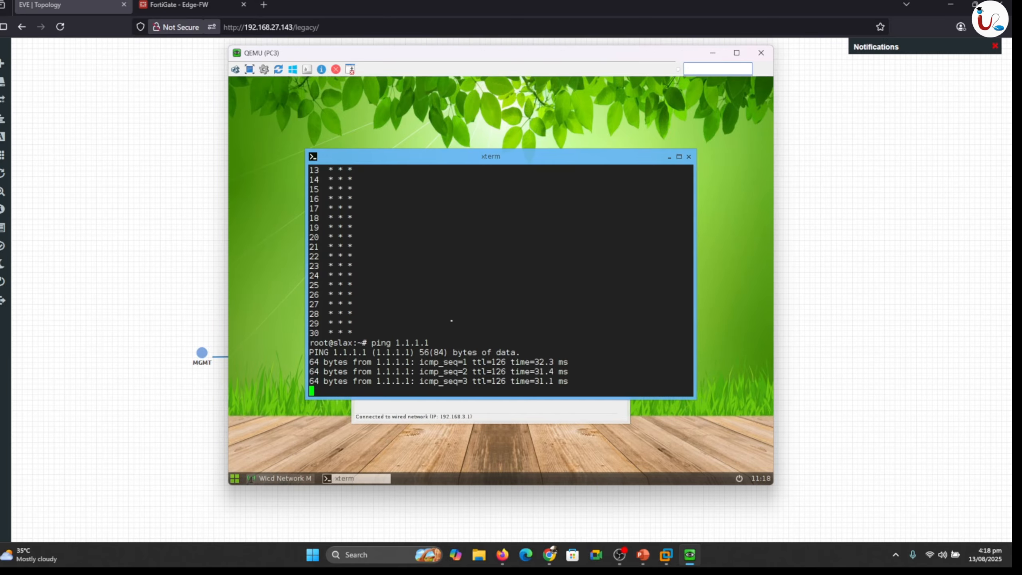
{"action": "key", "text": "ctrl+c"}
Run a ping to 8.8.8.8 from the PC3 terminal and stop it after several replies
{"action": "key", "text": "Up"}
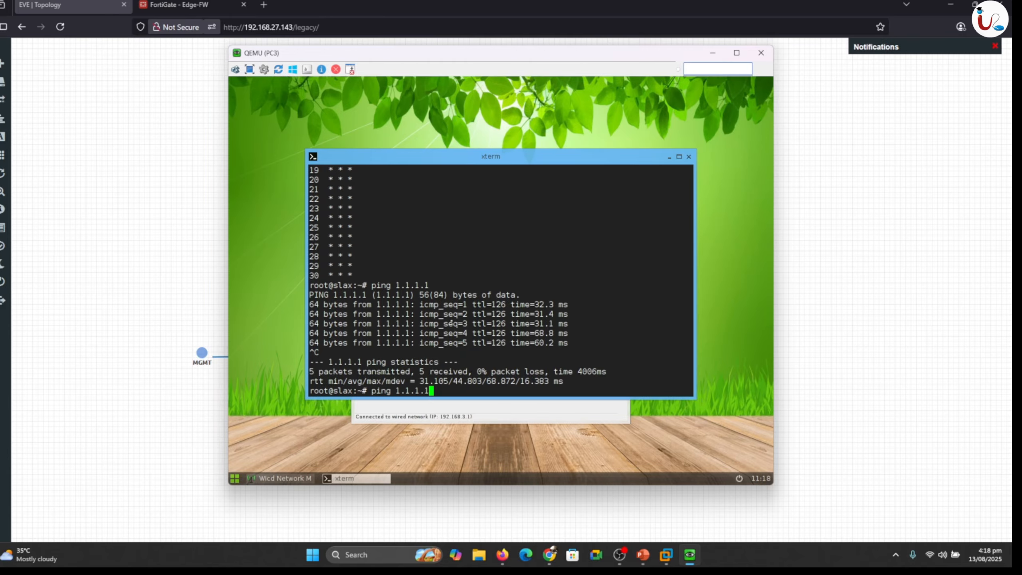
{"action": "key", "text": "Up"}
{"action": "key", "text": "Down"}
{"action": "key", "text": "BackSpace"}
{"action": "key", "text": "BackSpace"}
{"action": "key", "text": "BackSpace"}
{"action": "key", "text": "BackSpace"}
{"action": "key", "text": "BackSpace"}
{"action": "key", "text": "BackSpace"}
{"action": "key", "text": "BackSpace"}
{"action": "type", "text": "8.8..8"}
{"action": "key", "text": "BackSpace"}
{"action": "key", "text": "BackSpace"}
{"action": "type", "text": "8.8"}
{"action": "key", "text": "Return"}
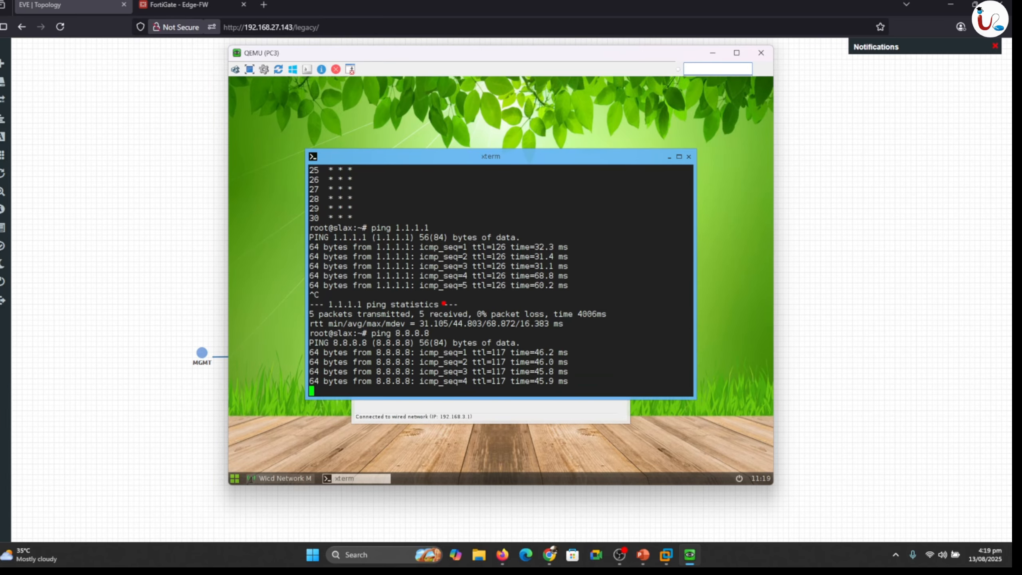
{"action": "left_click_drag", "start_coordinate": [501, 228], "coordinate": [557, 192]}
{"action": "left_click_drag", "start_coordinate": [509, 345], "coordinate": [552, 337]}
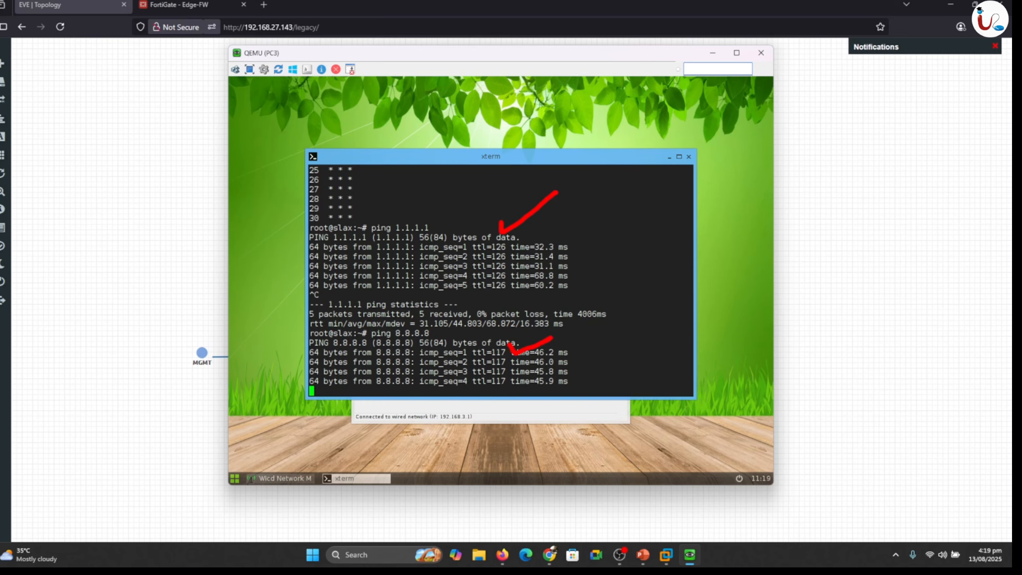
{"action": "key", "text": "Escape"}
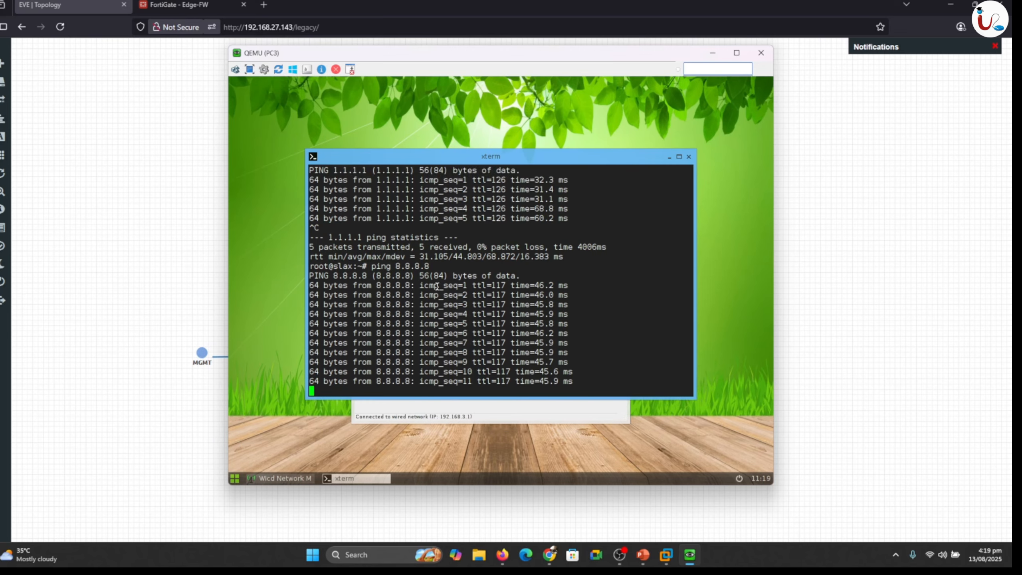
{"action": "key", "text": "ctrl+c"}
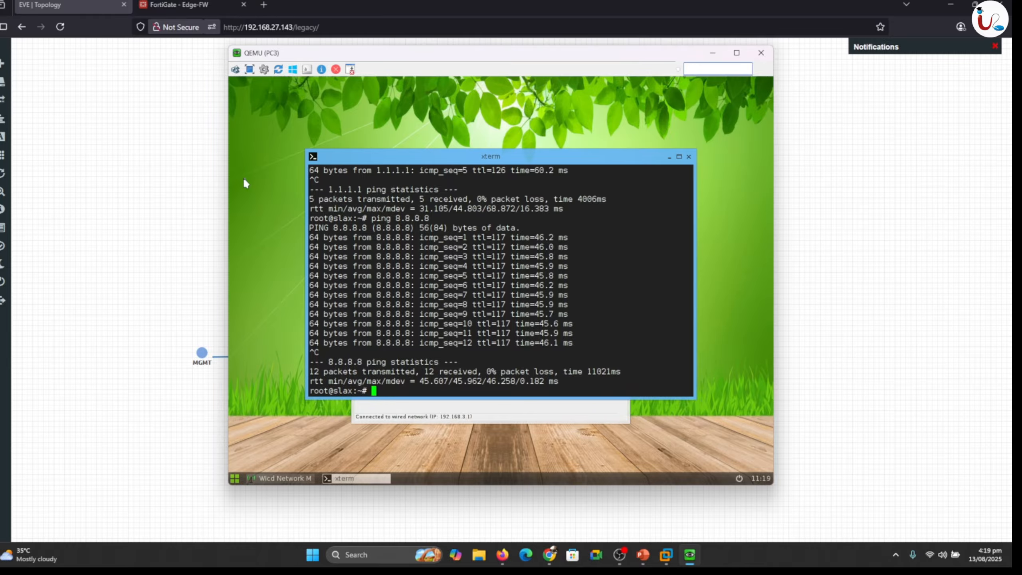
Refresh the Edge-FW Forward Traffic log and open FortiView Sessions to compare the WAN interfaces used by PC3's pings to 1.1.1.1 and 8.8.8.8
{"action": "key", "text": "ctrl+Tab"}
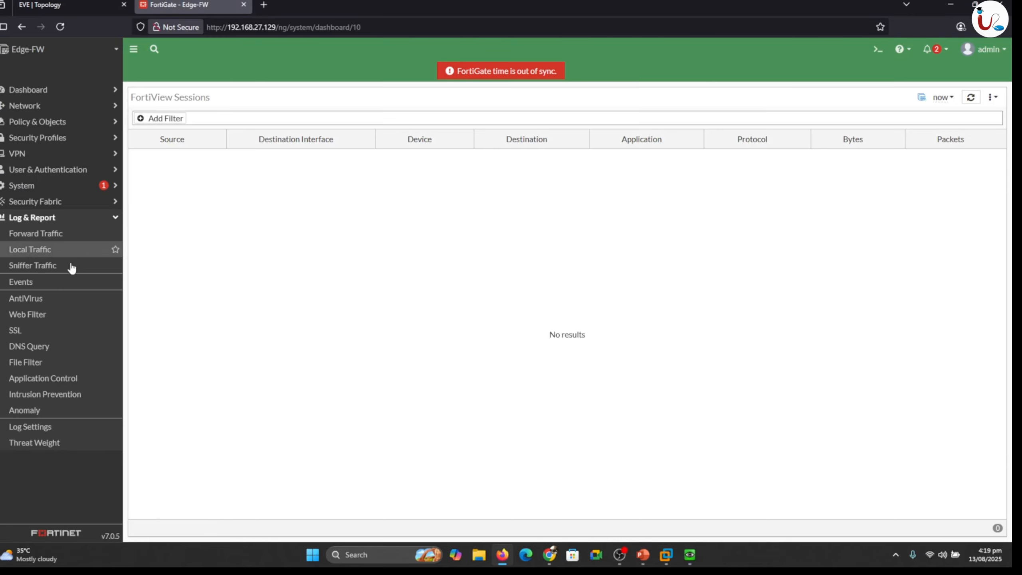
{"action": "left_click", "coordinate": [47, 236]}
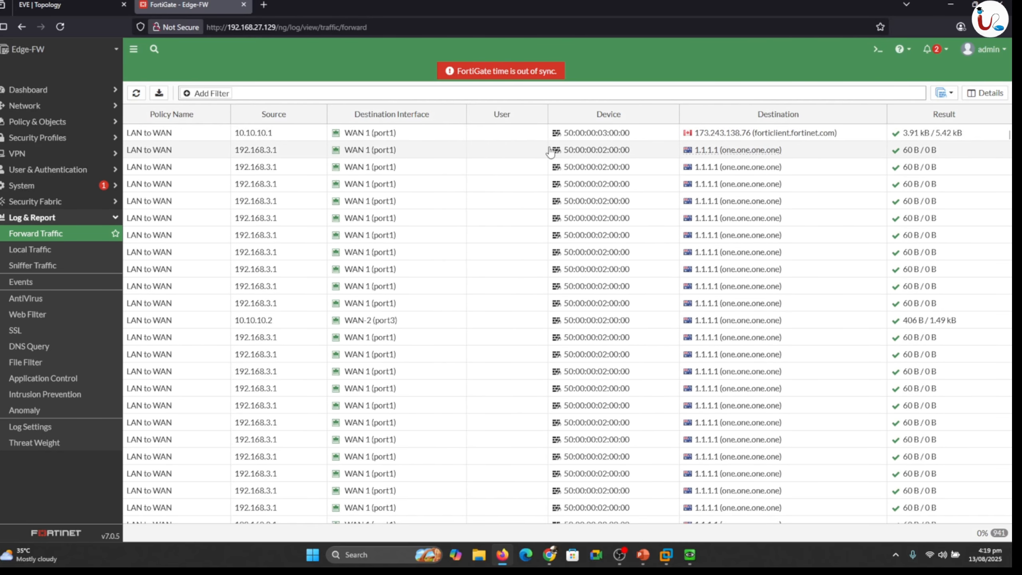
{"action": "left_click", "coordinate": [137, 94]}
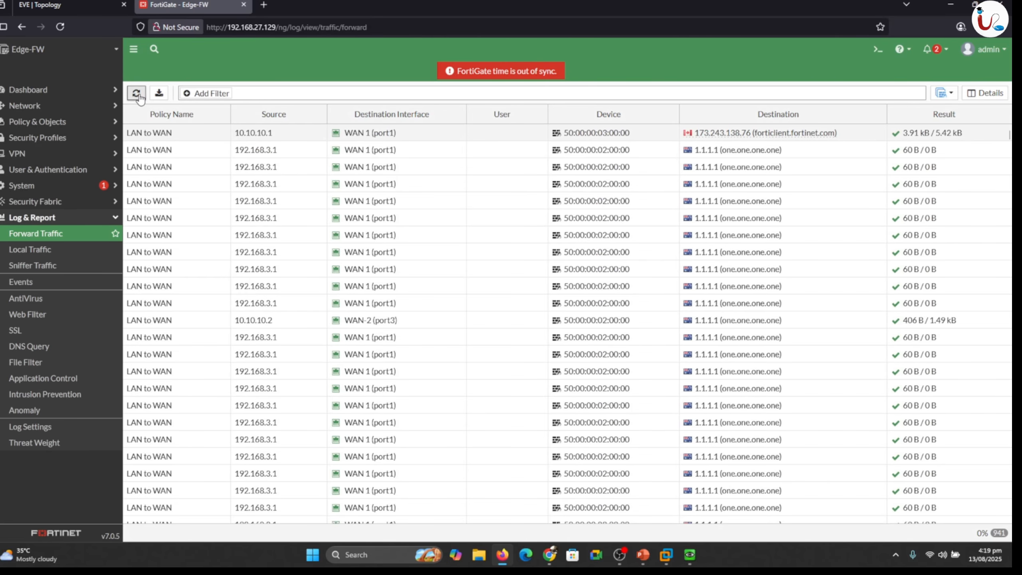
{"action": "left_click", "coordinate": [138, 94]}
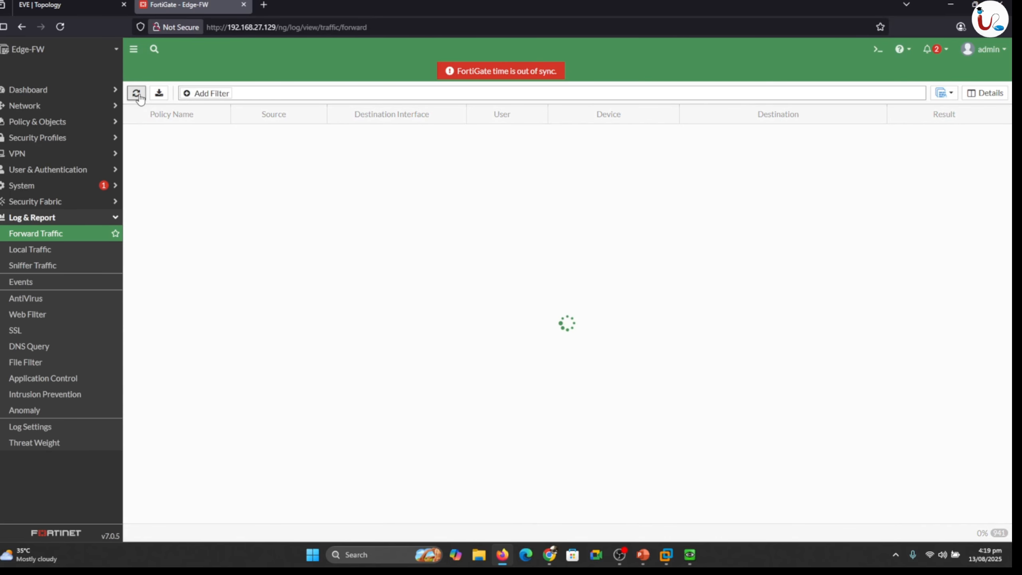
{"action": "left_click", "coordinate": [35, 94]}
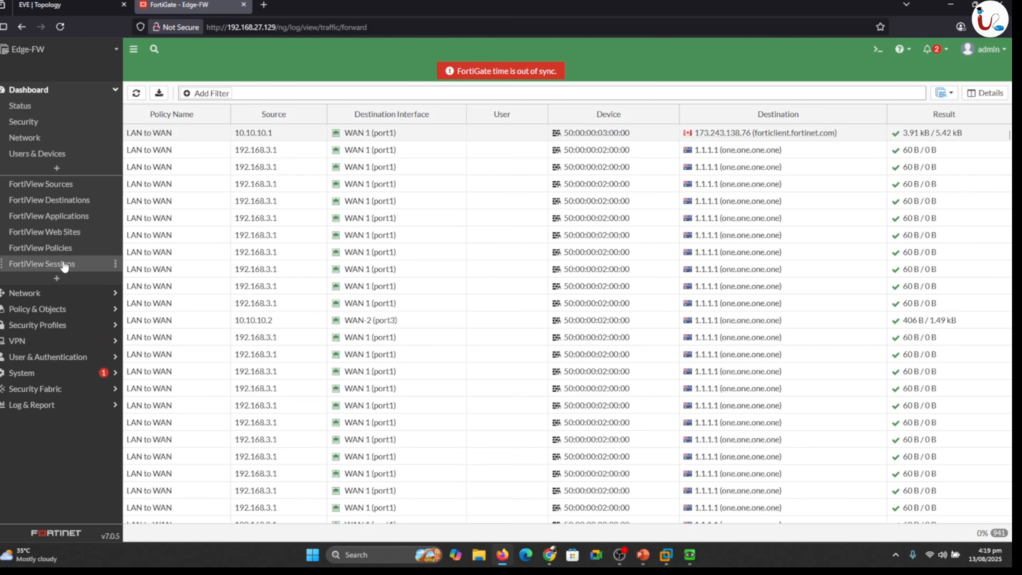
{"action": "left_click", "coordinate": [64, 264]}
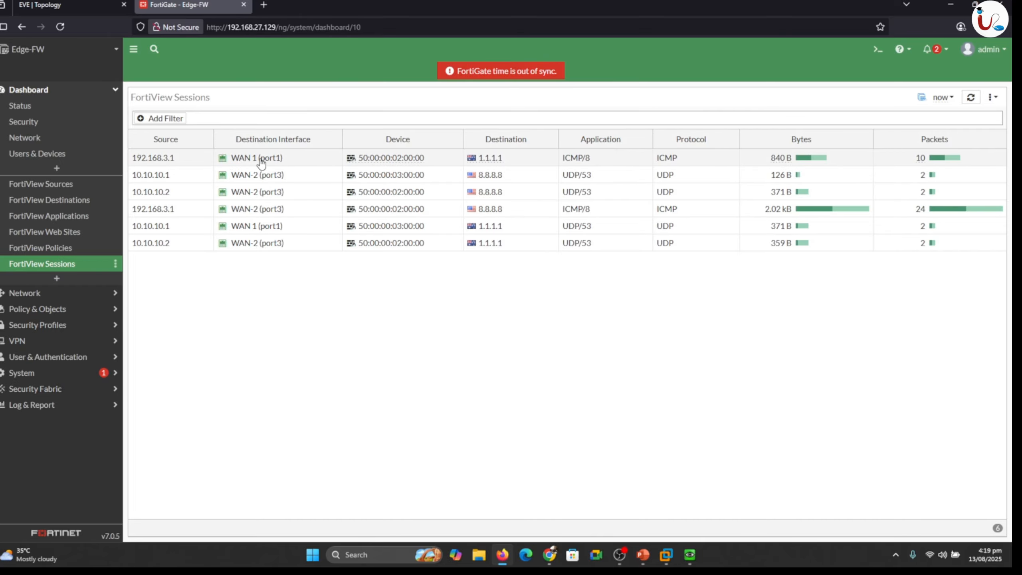
Mark the interfaces and destinations of the two 192.168.3.1 ICMP sessions, and move the Destination column directly after Destination Interface
{"action": "mouse_move", "coordinate": [269, 162]}
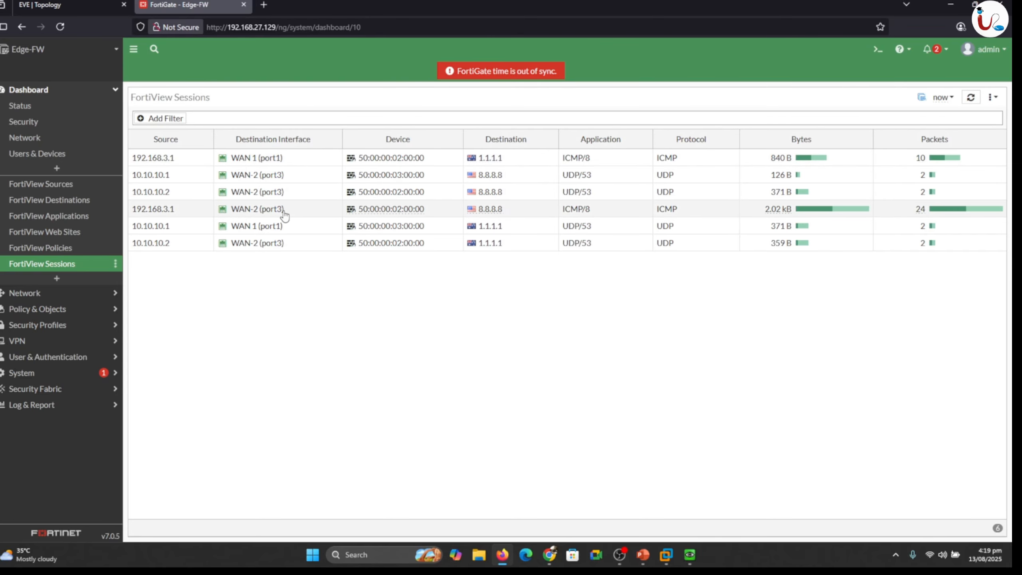
{"action": "mouse_move", "coordinate": [315, 216]}
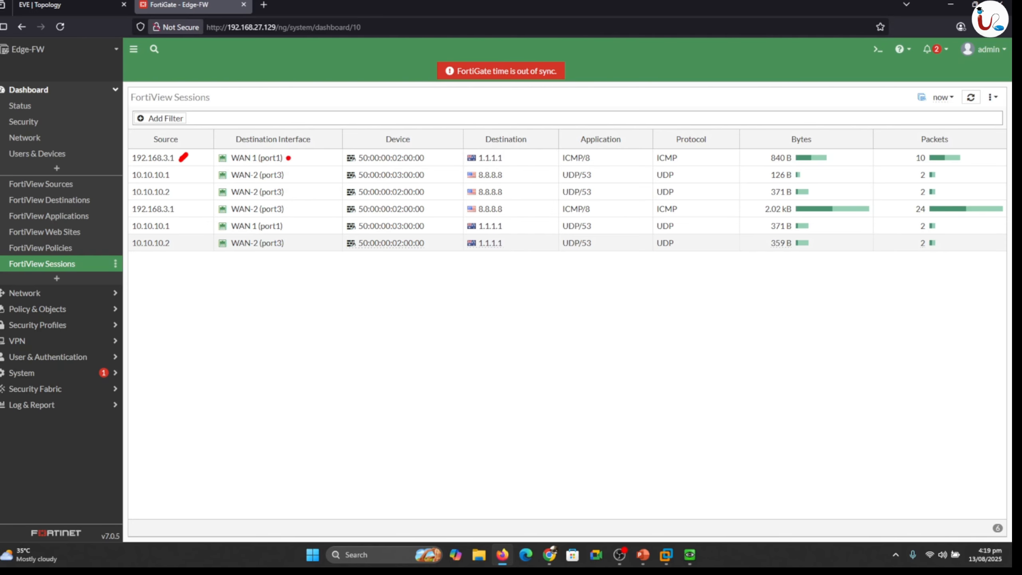
{"action": "left_click_drag", "start_coordinate": [288, 157], "coordinate": [305, 152]}
{"action": "left_click_drag", "start_coordinate": [464, 157], "coordinate": [441, 157]}
{"action": "left_click_drag", "start_coordinate": [183, 211], "coordinate": [207, 208]}
{"action": "left_click_drag", "start_coordinate": [283, 208], "coordinate": [336, 210]}
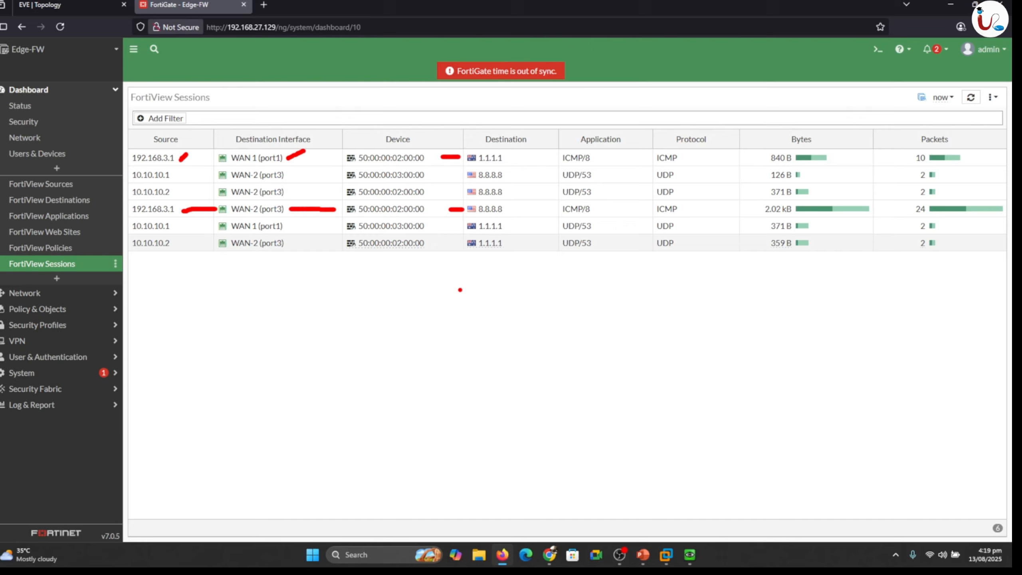
{"action": "left_click_drag", "start_coordinate": [865, 195], "coordinate": [876, 191]}
{"action": "left_click_drag", "start_coordinate": [852, 158], "coordinate": [861, 152]}
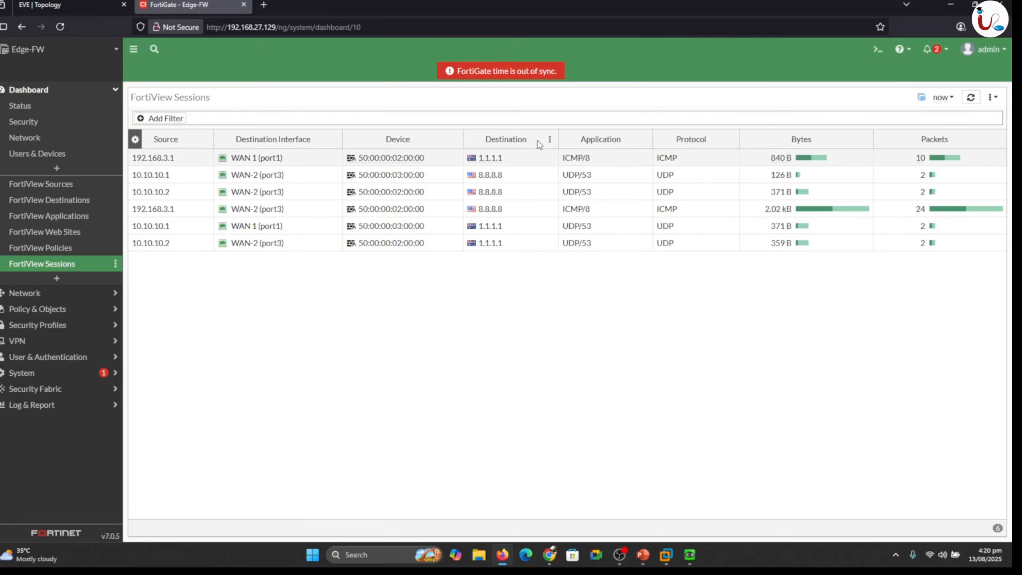
{"action": "left_click_drag", "start_coordinate": [535, 144], "coordinate": [432, 141]}
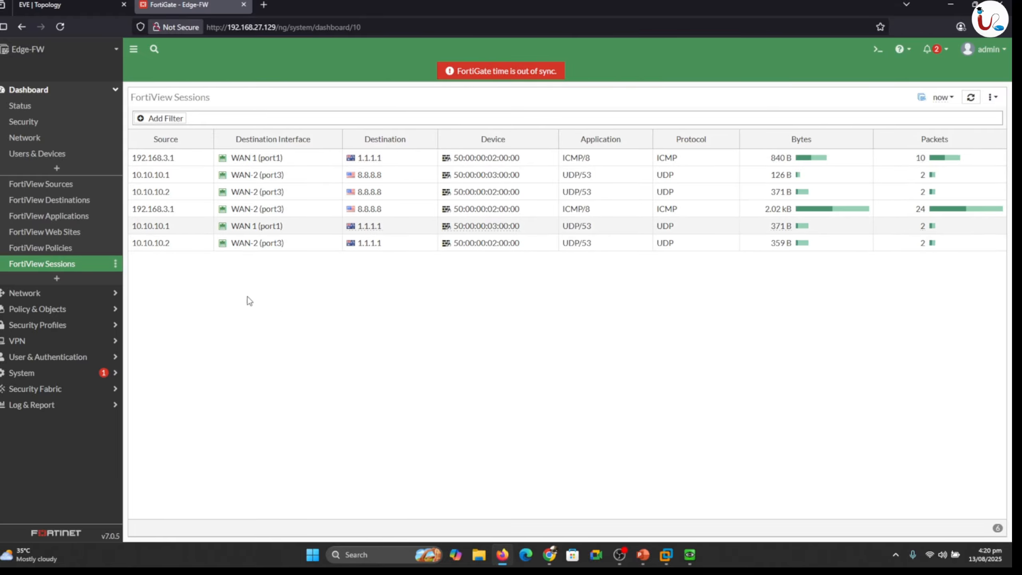
Filter FortiView Sessions by source IP 192.168.3.1
{"action": "right_click", "coordinate": [160, 164]}
{"action": "left_click", "coordinate": [150, 161]}
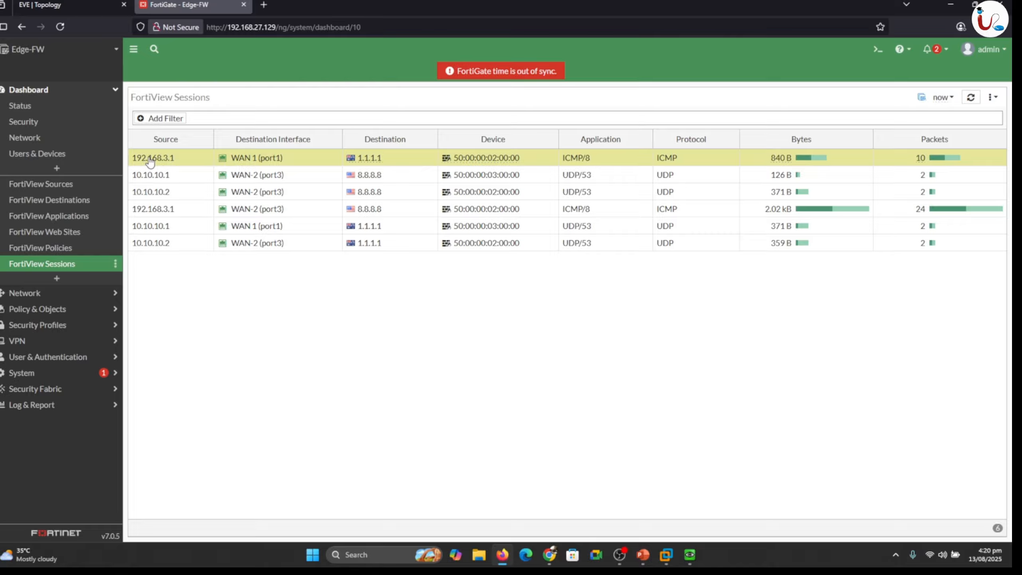
{"action": "right_click", "coordinate": [150, 161]}
{"action": "left_click", "coordinate": [425, 316]}
{"action": "left_click", "coordinate": [170, 120]}
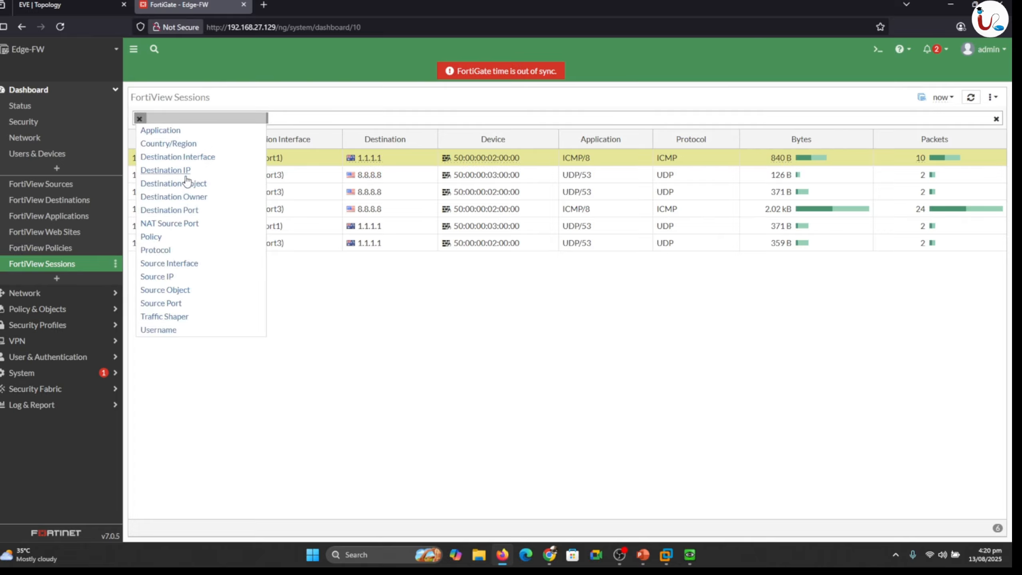
{"action": "left_click", "coordinate": [163, 279]}
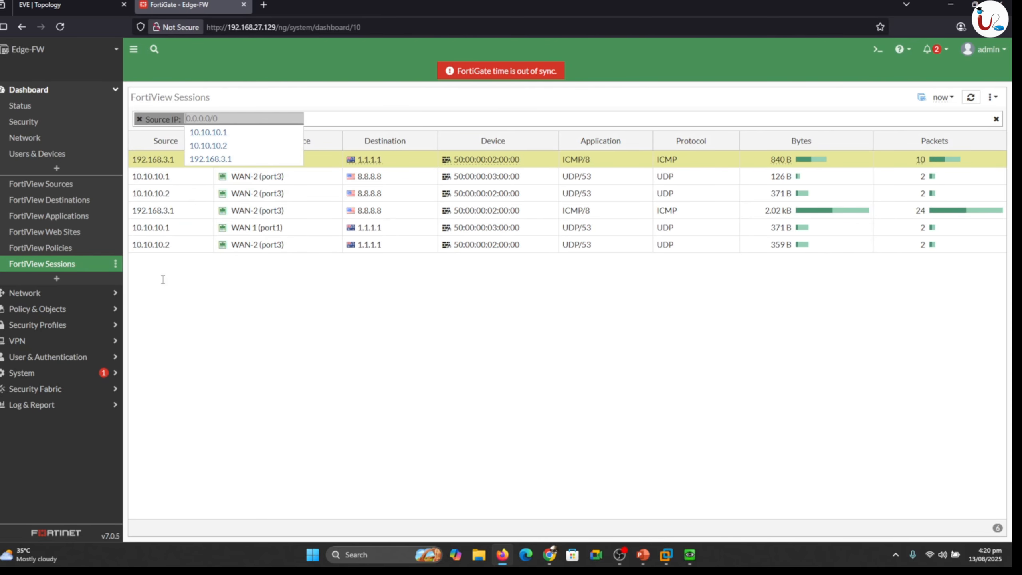
{"action": "left_click", "coordinate": [211, 159]}
{"action": "key", "text": "Return"}
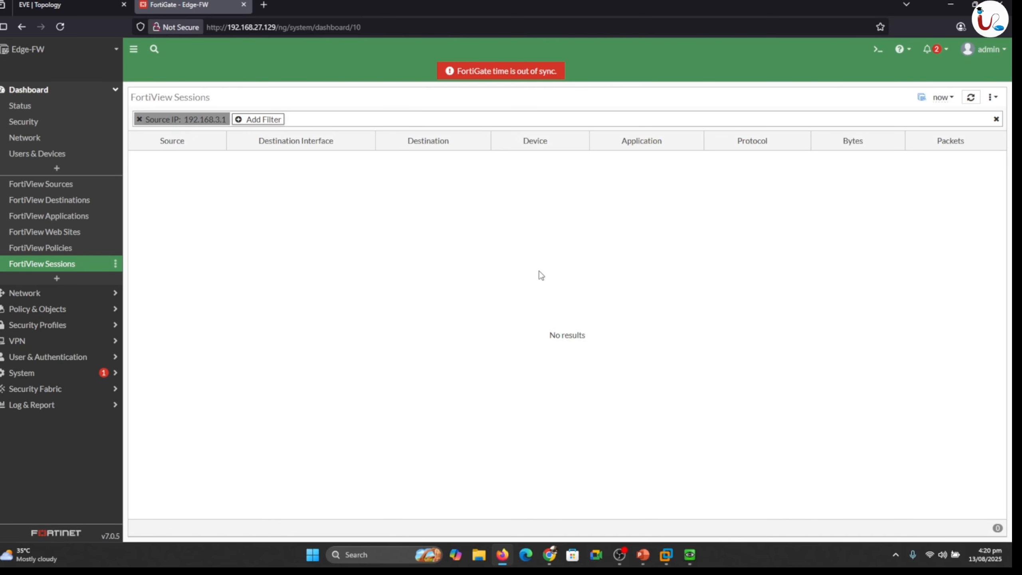
Refresh the filtered session list, then remove the Source IP filter and reload all sessions
{"action": "left_click", "coordinate": [972, 98]}
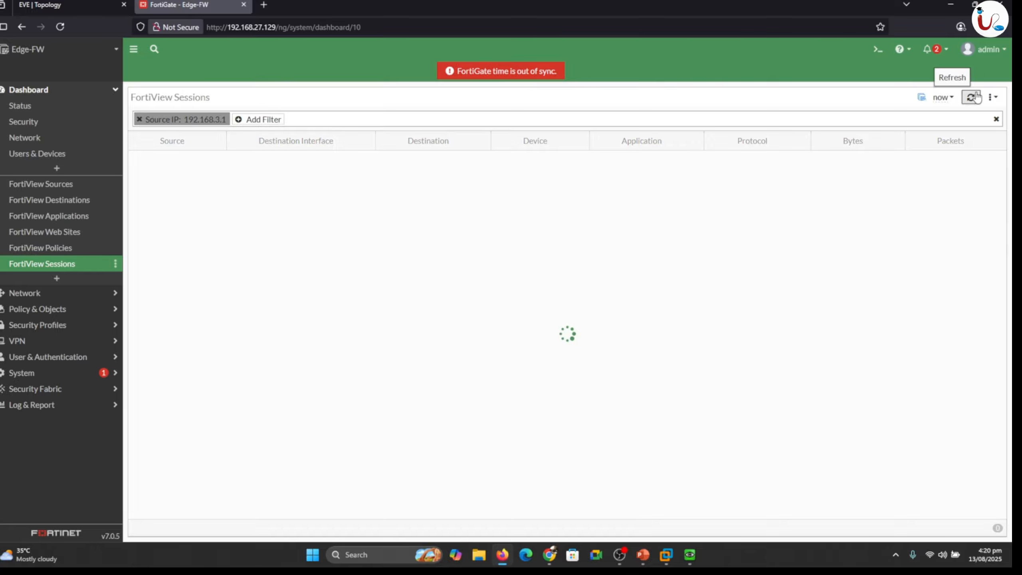
{"action": "left_click", "coordinate": [972, 98]}
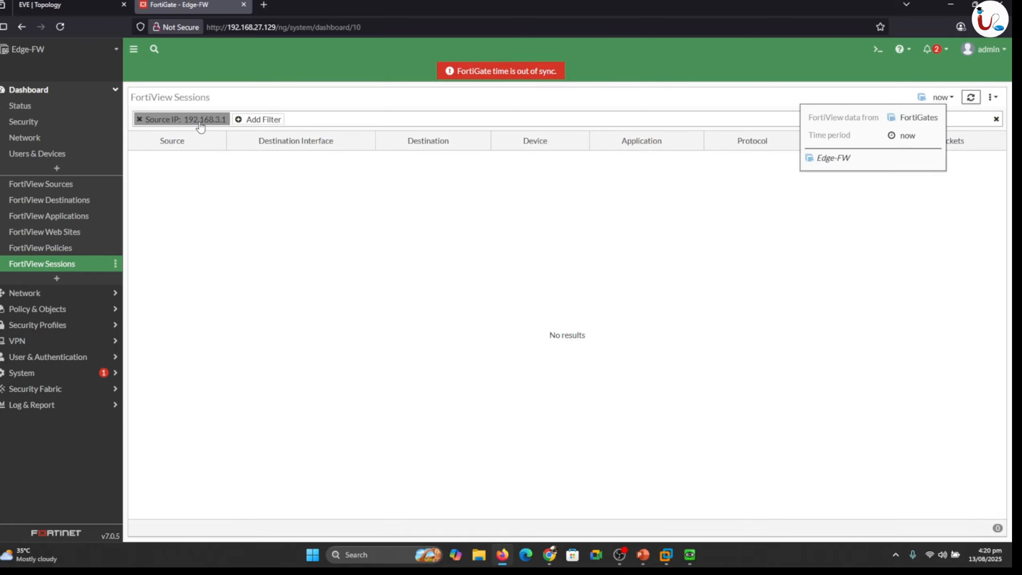
{"action": "left_click", "coordinate": [139, 119]}
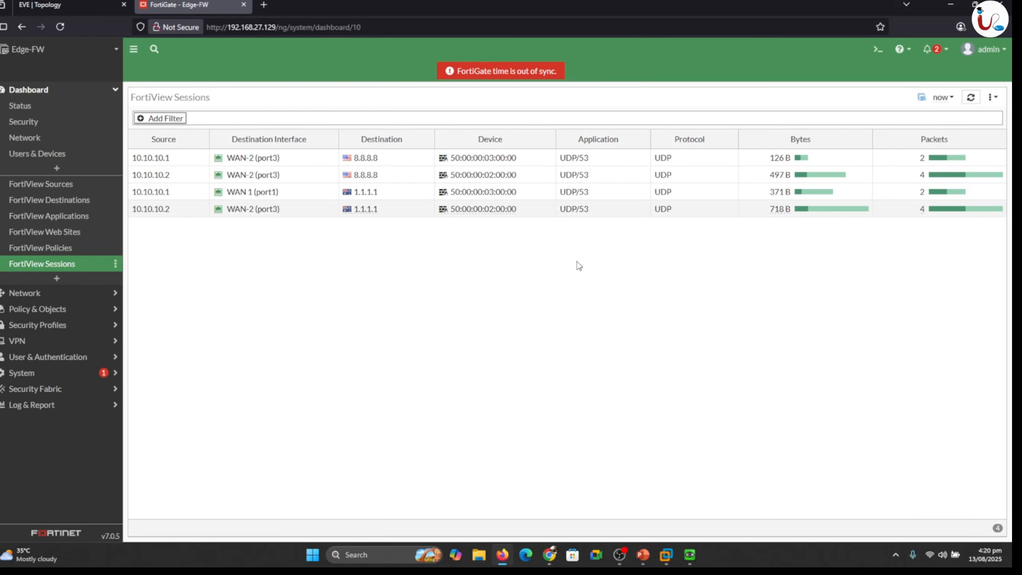
{"action": "left_click", "coordinate": [976, 97]}
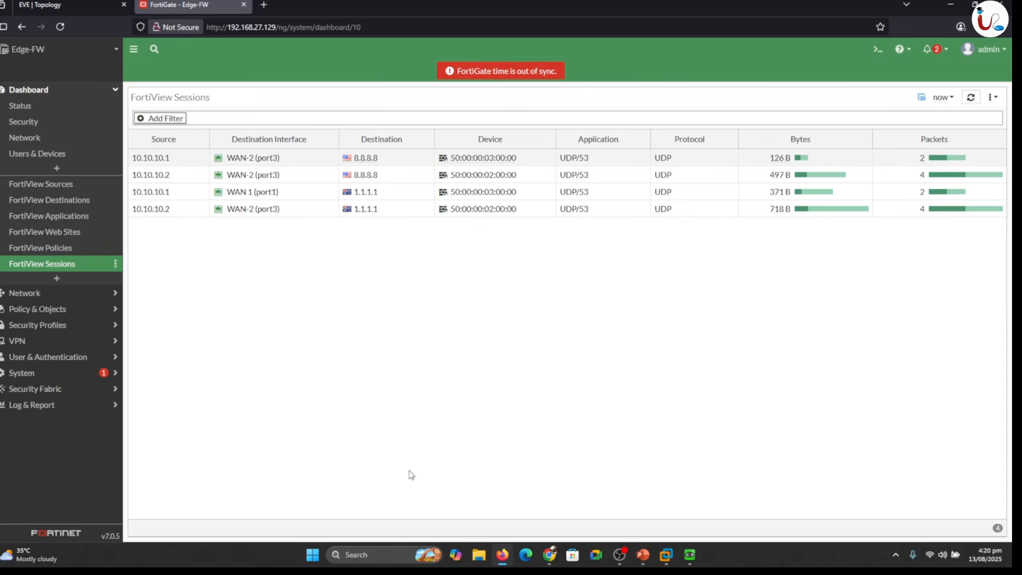
Return to the PC3 console and rerun the continuous ping to 8.8.8.8
{"action": "left_click", "coordinate": [690, 555]}
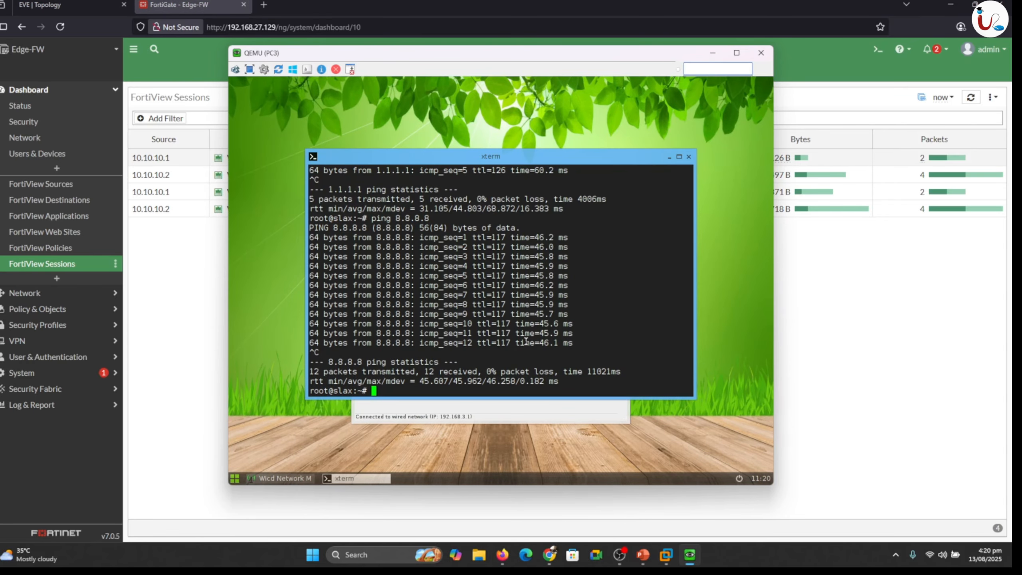
{"action": "key", "text": "Up"}
{"action": "key", "text": "Return"}
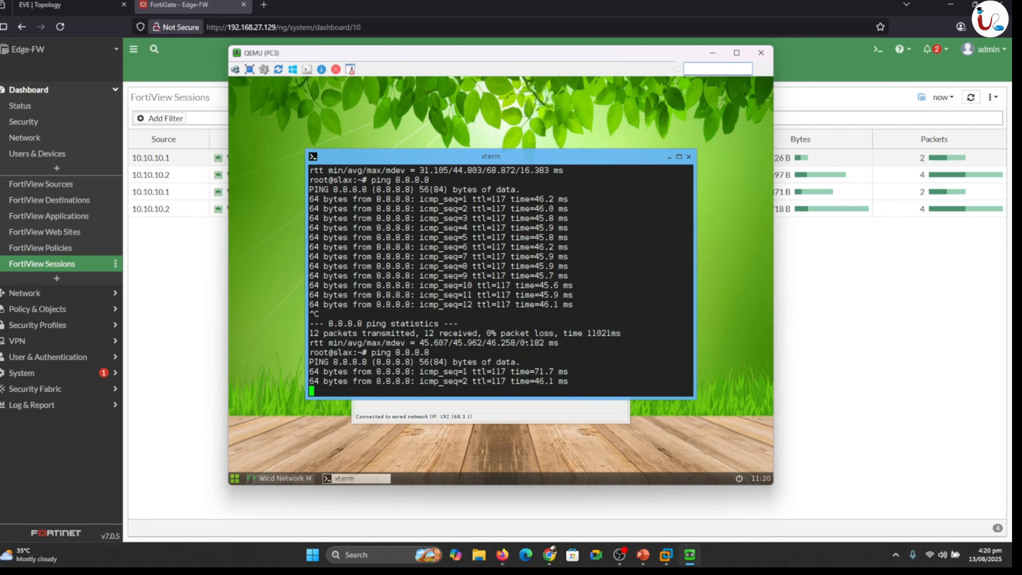
Open a second terminal on PC3 and start a ping to 1.1.1.1 alongside the running one
{"action": "right_click", "coordinate": [424, 121]}
{"action": "left_click", "coordinate": [402, 136]}
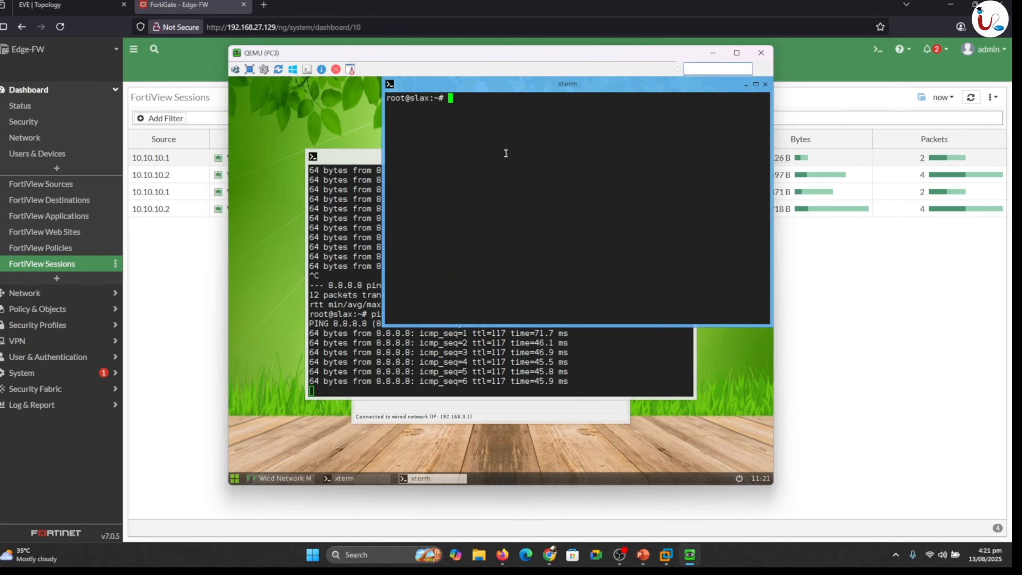
{"action": "type", "text": "pi"}
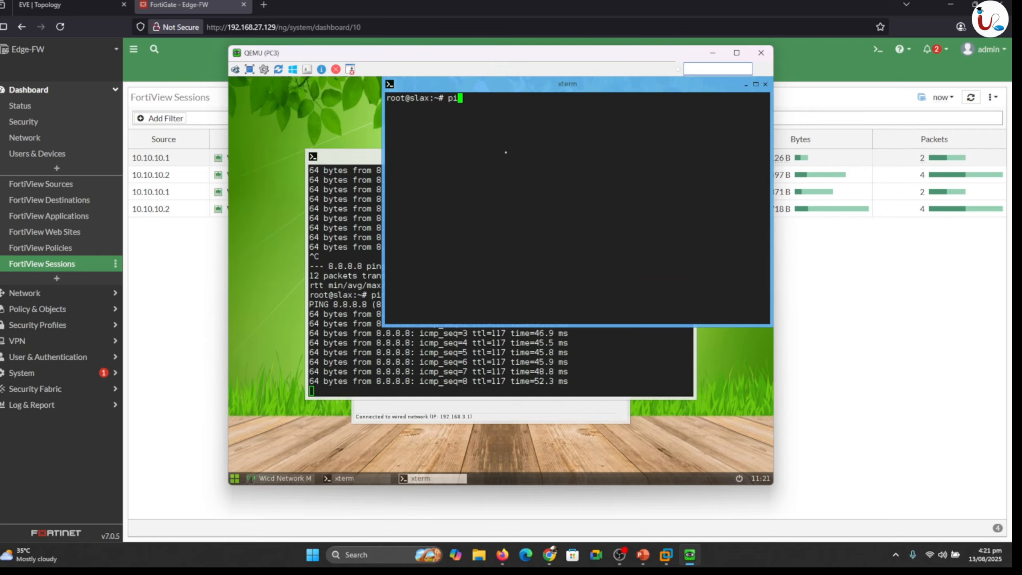
{"action": "type", "text": "ng 1.1.1.1"}
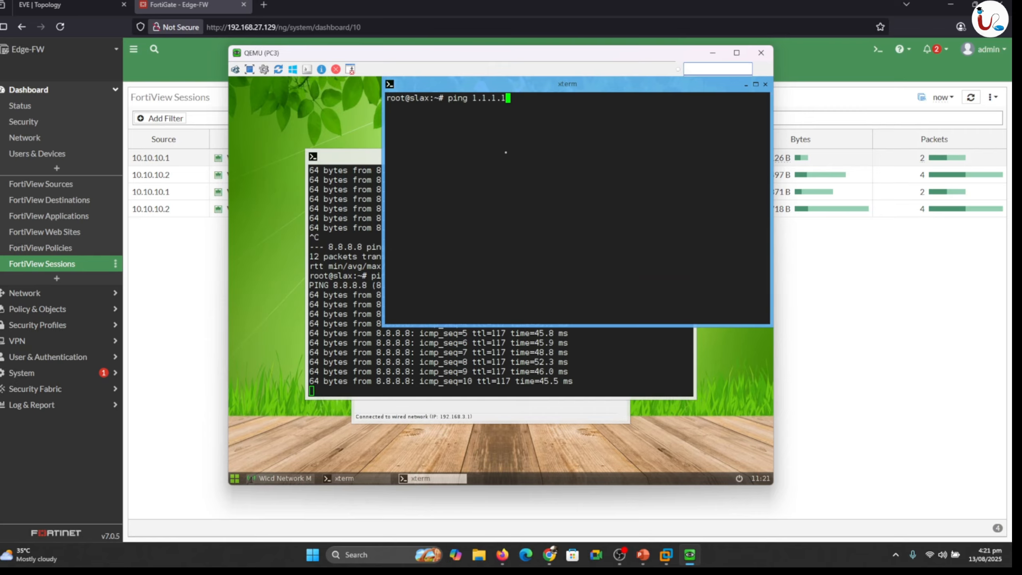
{"action": "key", "text": "Return"}
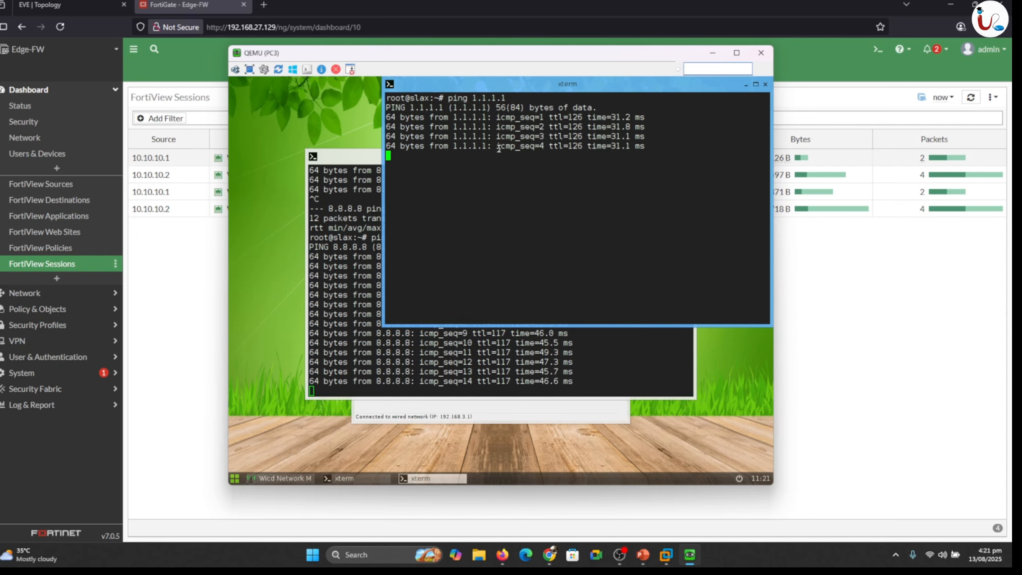
Minimize the PC3 console, refresh FortiView Sessions, and compare the WAN interfaces of the two 192.168.3.1 ICMP sessions
{"action": "left_click", "coordinate": [714, 53]}
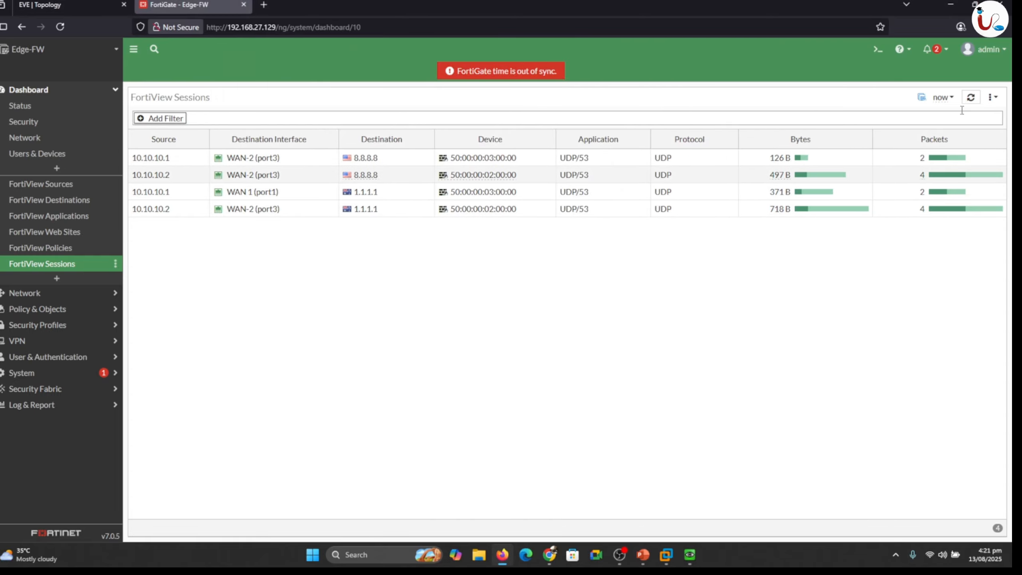
{"action": "left_click", "coordinate": [971, 100]}
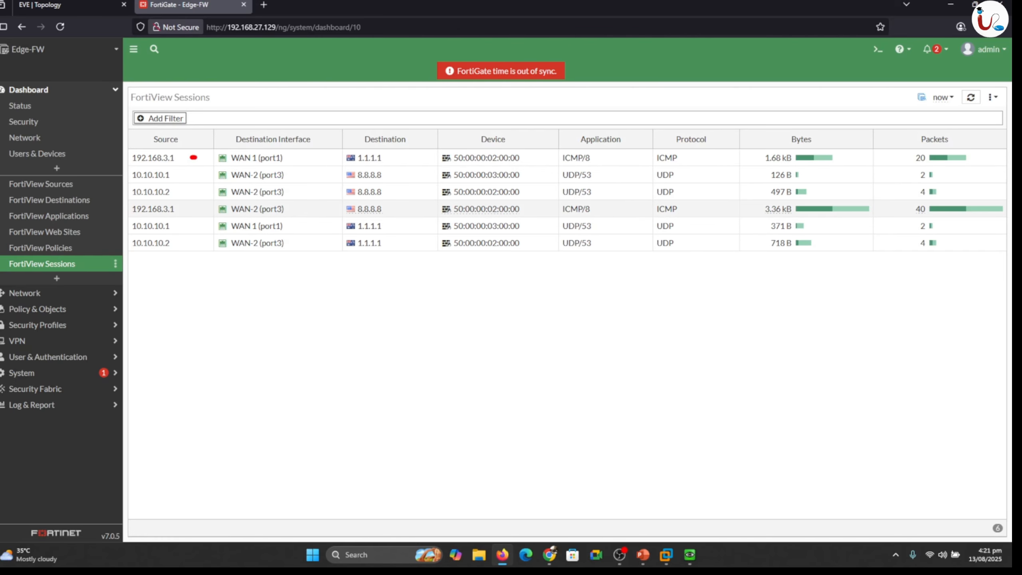
{"action": "left_click_drag", "start_coordinate": [193, 158], "coordinate": [223, 157]}
{"action": "left_click_drag", "start_coordinate": [311, 157], "coordinate": [342, 157]}
{"action": "left_click_drag", "start_coordinate": [342, 208], "coordinate": [298, 208]}
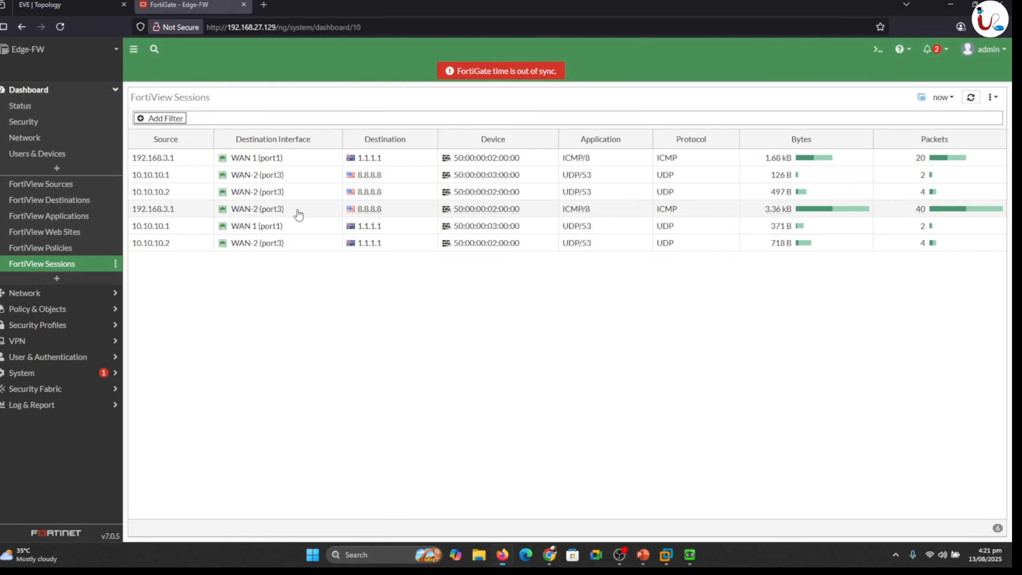
Switch to the EVE topology and trace PC3's paths through FW2 and Edge-FW to WAN-1 and WAN-2
{"action": "left_click", "coordinate": [60, 5]}
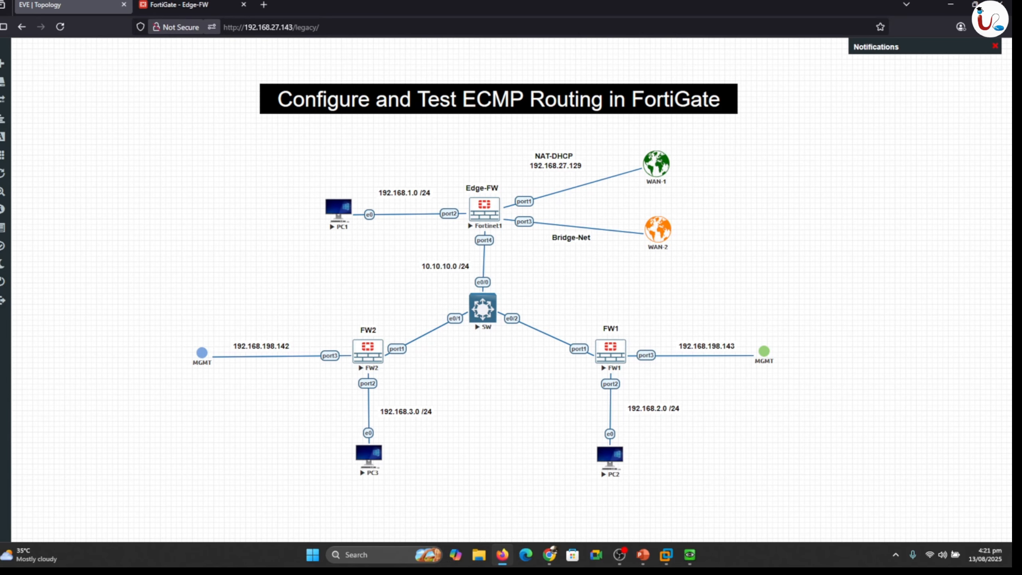
{"action": "mouse_move", "coordinate": [393, 457]}
{"action": "left_mouse_down"}
{"action": "mouse_move", "coordinate": [382, 404]}
{"action": "mouse_move", "coordinate": [417, 361]}
{"action": "mouse_move", "coordinate": [459, 266]}
{"action": "mouse_move", "coordinate": [523, 185]}
{"action": "mouse_move", "coordinate": [587, 160]}
{"action": "left_mouse_up"}
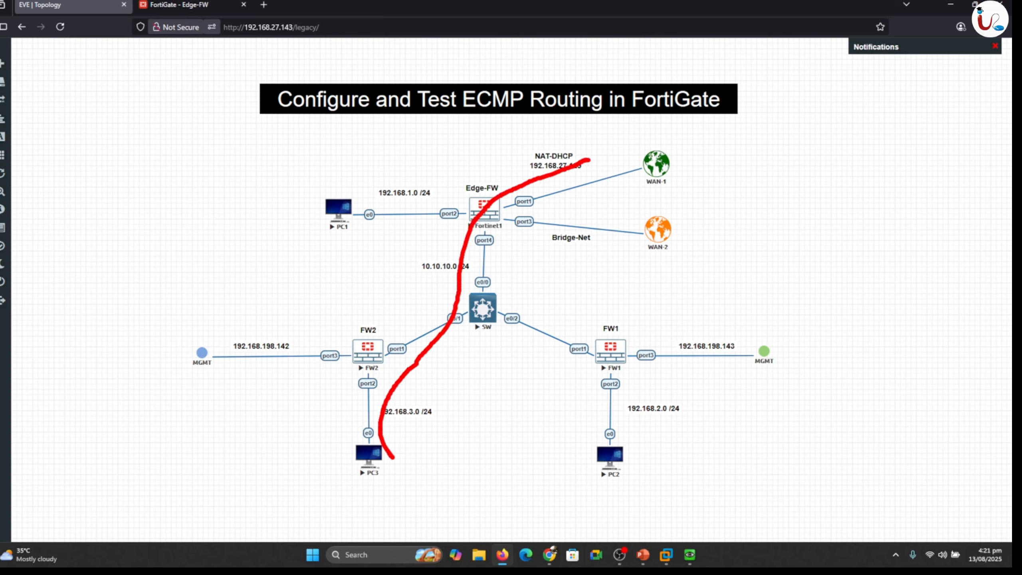
{"action": "mouse_move", "coordinate": [404, 462]}
{"action": "left_mouse_down"}
{"action": "mouse_move", "coordinate": [466, 255]}
{"action": "mouse_move", "coordinate": [532, 221]}
{"action": "mouse_move", "coordinate": [636, 247]}
{"action": "left_mouse_up"}
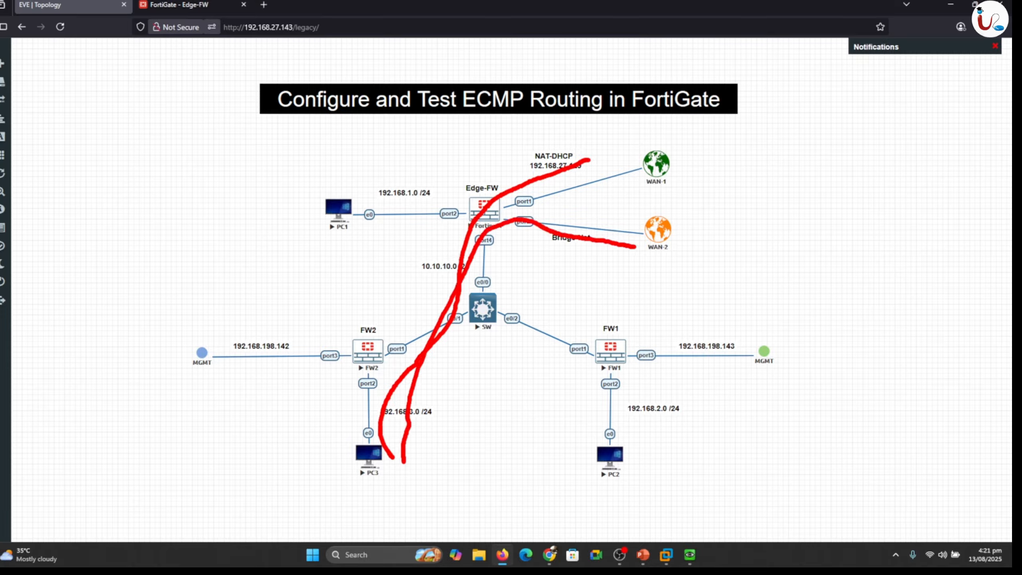
{"action": "key", "text": "Escape"}
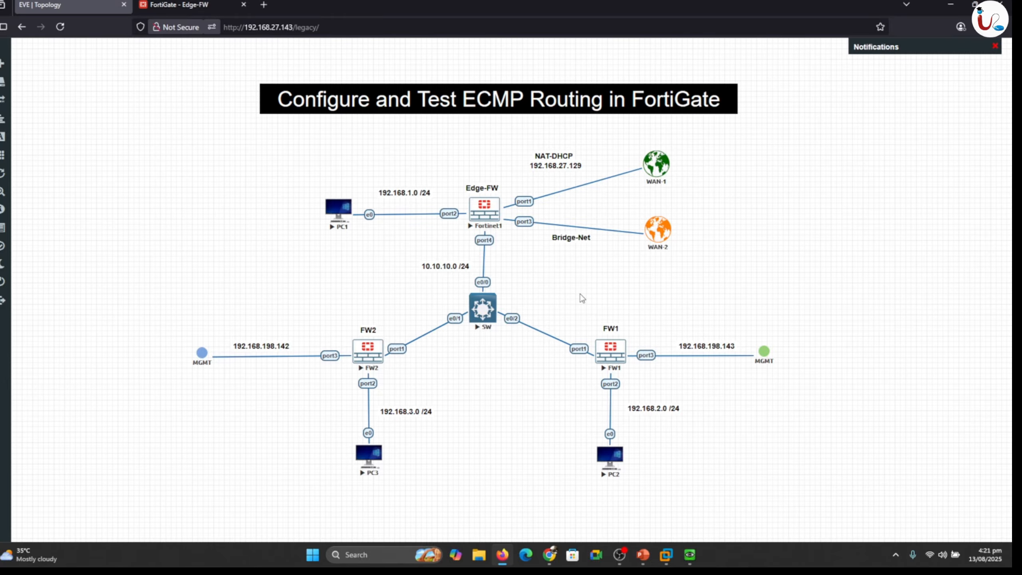
{"action": "key", "text": "ctrl+2"}
{"action": "left_click_drag", "start_coordinate": [470, 127], "coordinate": [533, 124]}
{"action": "key", "text": "Escape"}
Switch to the PowerPoint slide show and advance from the Demonstration slide to the Thank You slide
{"action": "mouse_move", "coordinate": [643, 555]}
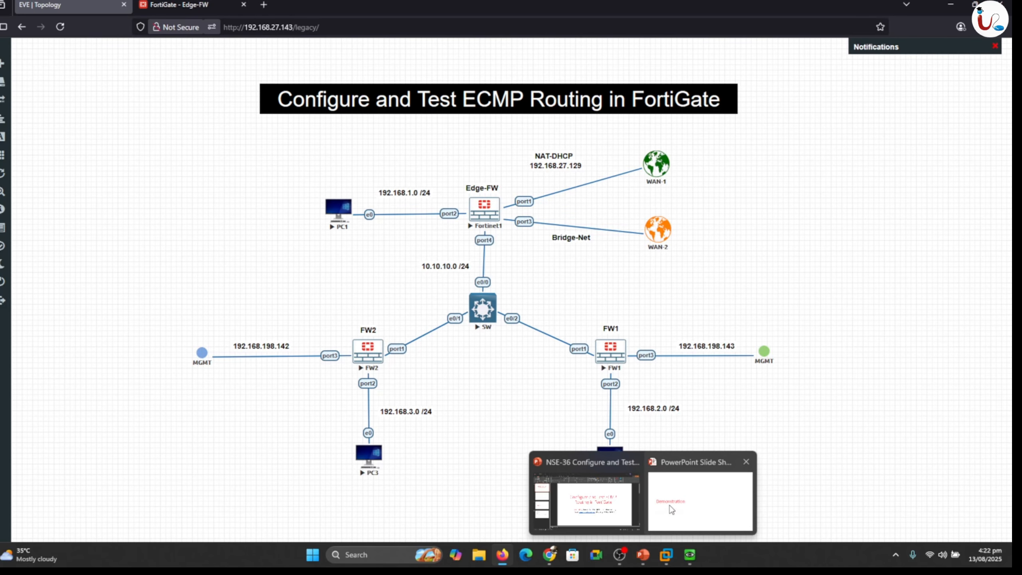
{"action": "left_click", "coordinate": [671, 509]}
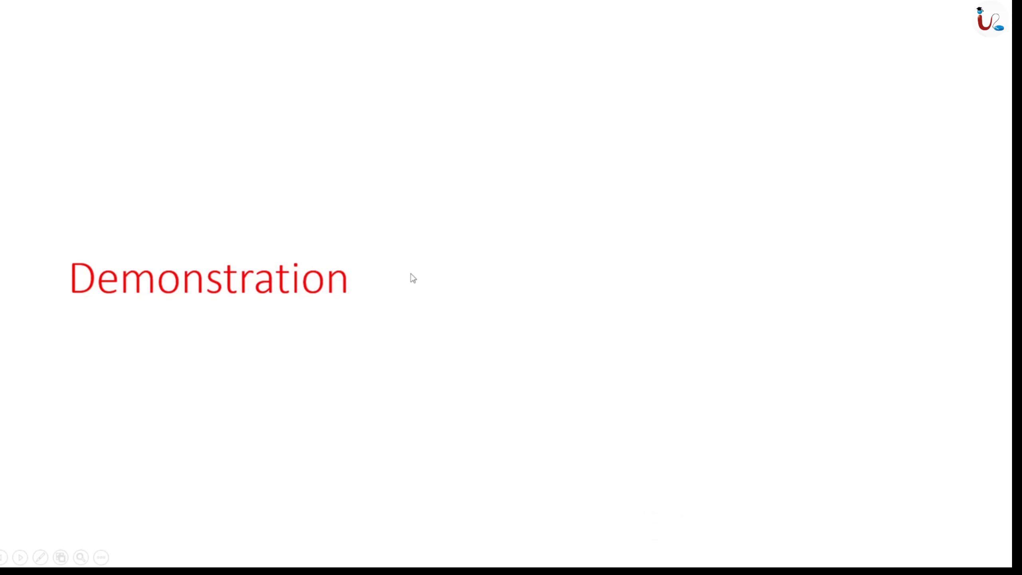
{"action": "left_click", "coordinate": [413, 278]}
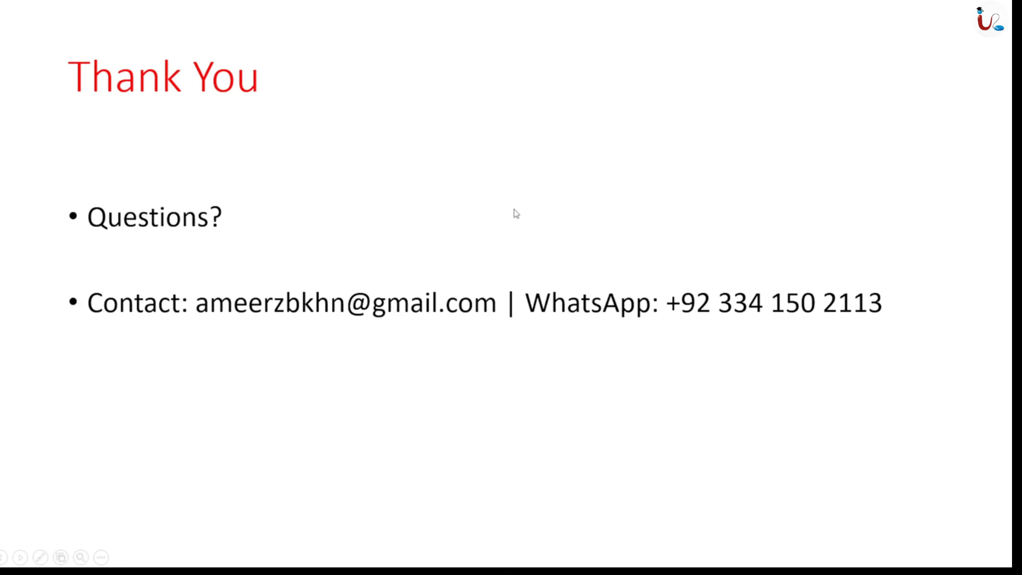